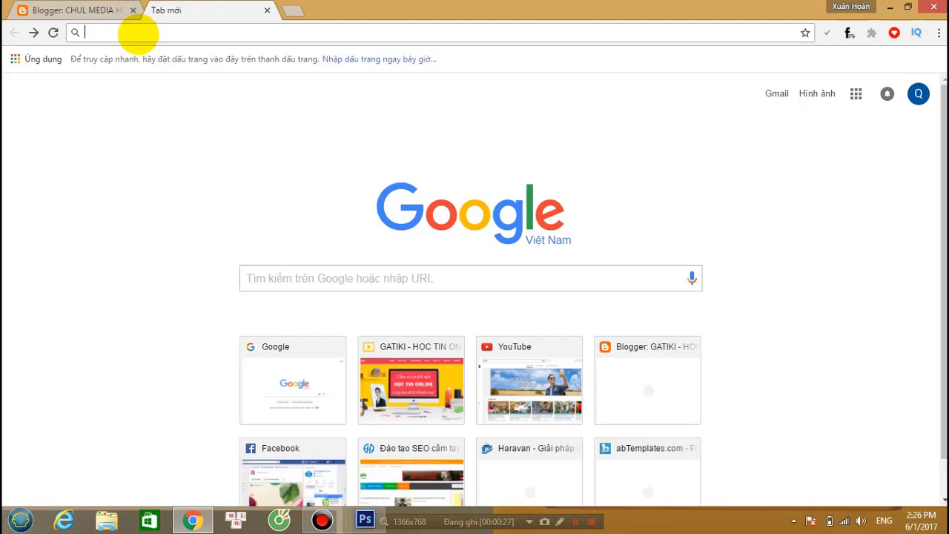
# Review the Blogger all-posts list, then switch to a blank new browser tab
pyautogui.click(85, 10)
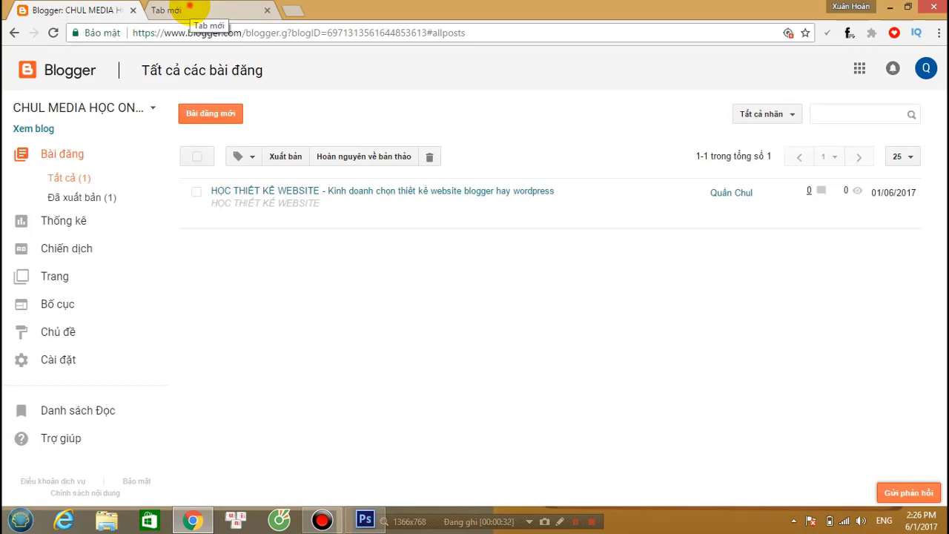
pyautogui.click(189, 8)
pyautogui.click(112, 9)
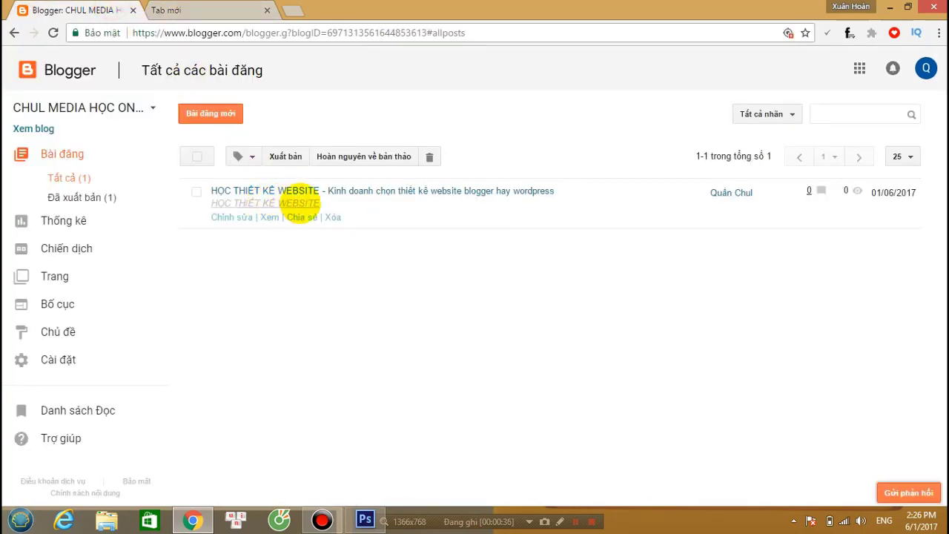
pyautogui.click(202, 10)
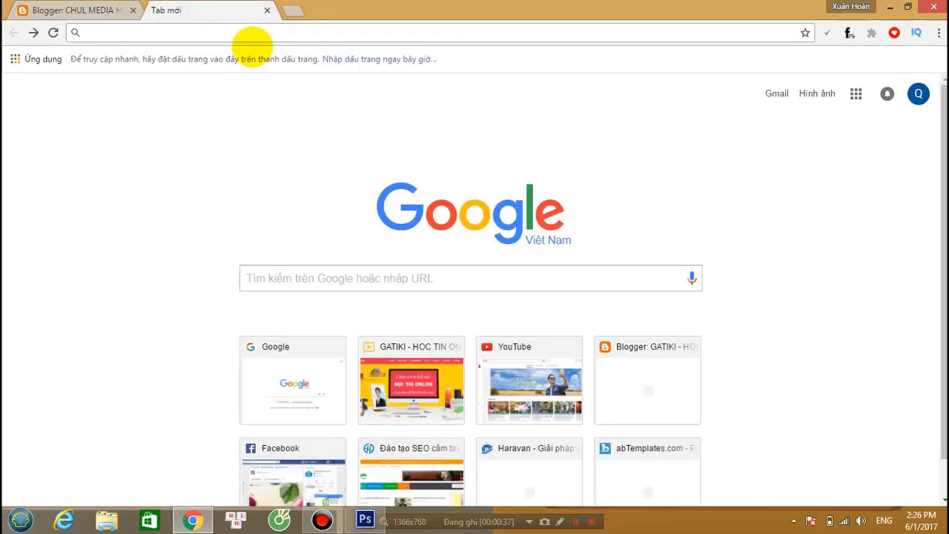
# Go to google.com and search Google Images for 'website ảnh'
pyautogui.click(256, 33)
pyautogui.write('g')
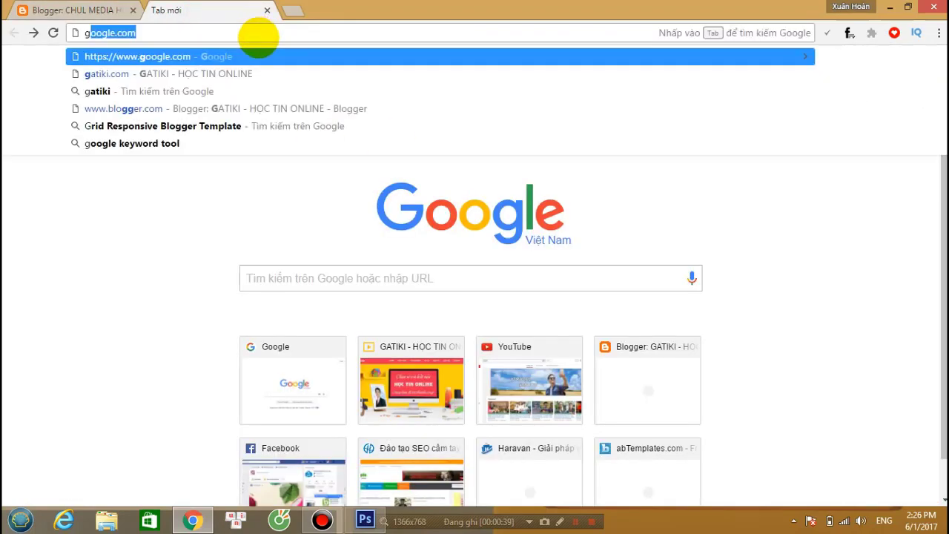
pyautogui.press('Return')
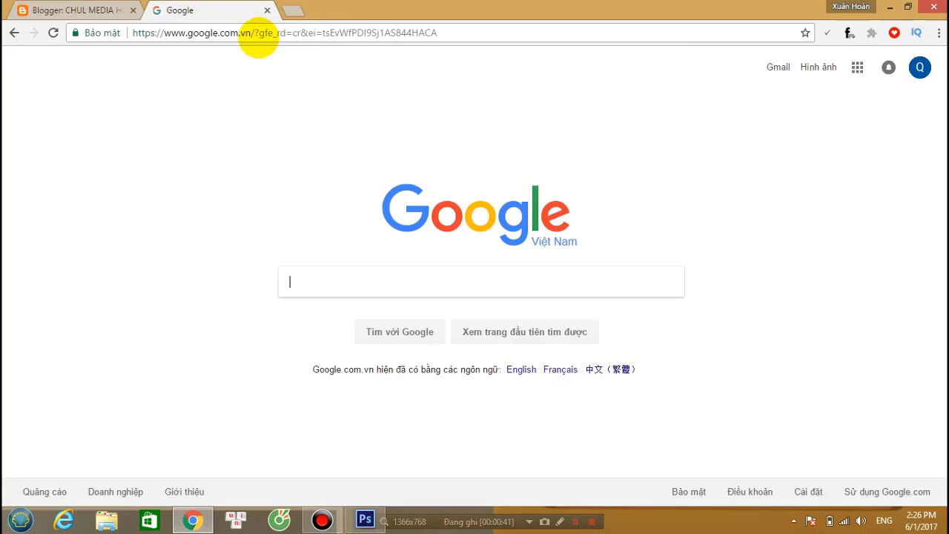
pyautogui.click(324, 282)
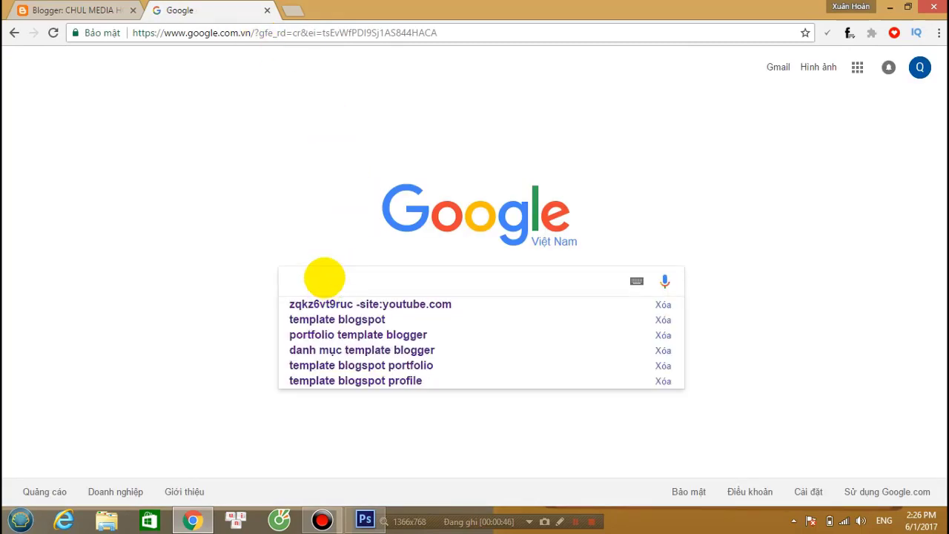
pyautogui.write('anhr')
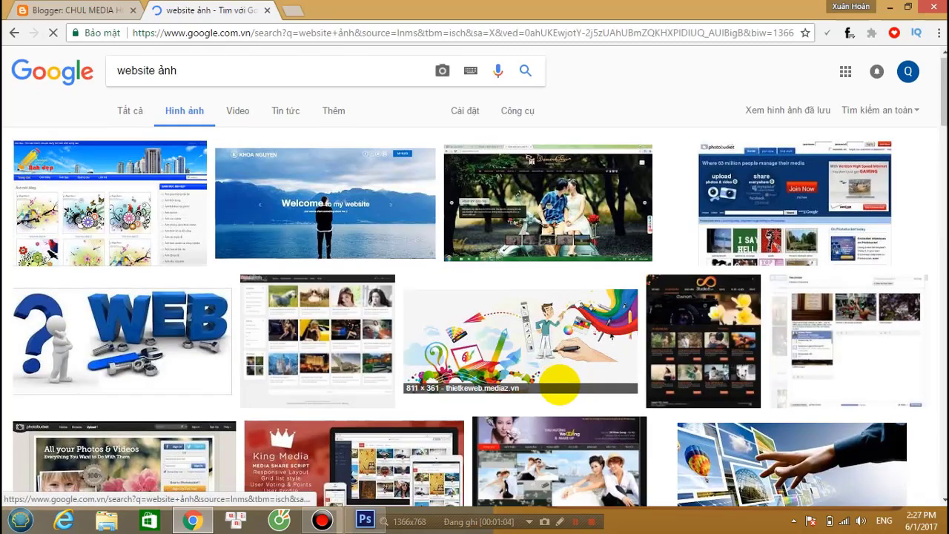
pyautogui.scroll(-1, 558, 382)
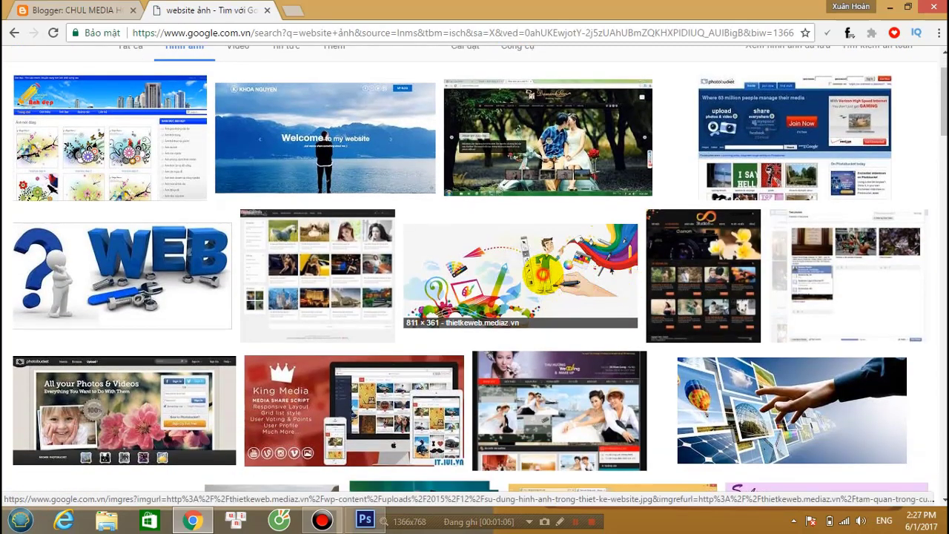
# Preview the web-design illustration, then the related Um Panda de Óculos image
pyautogui.click(544, 276)
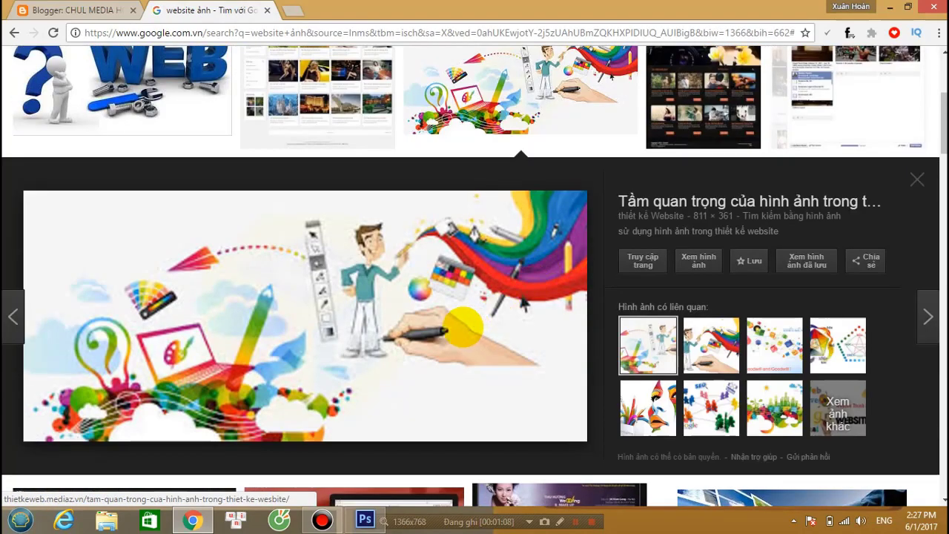
pyautogui.click(404, 343)
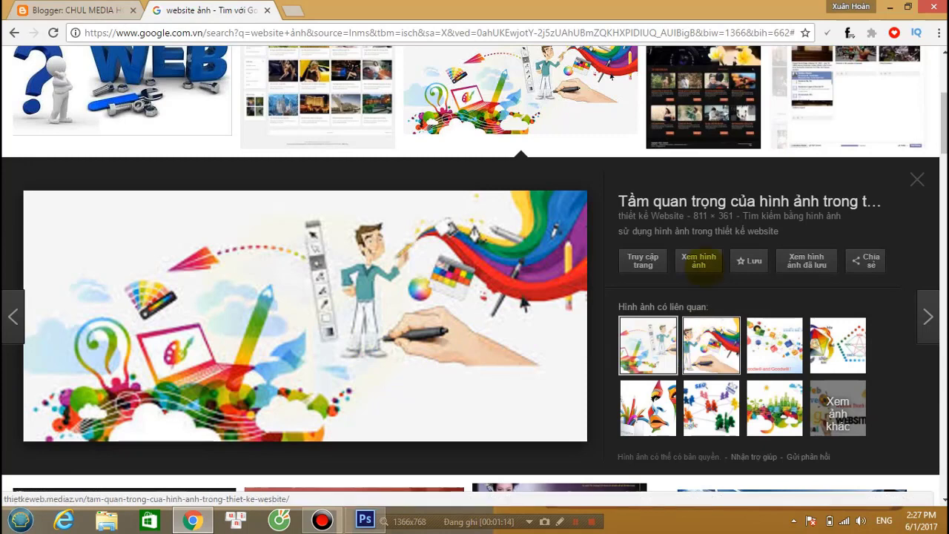
pyautogui.moveTo(734, 216); pyautogui.dragTo(710, 216)
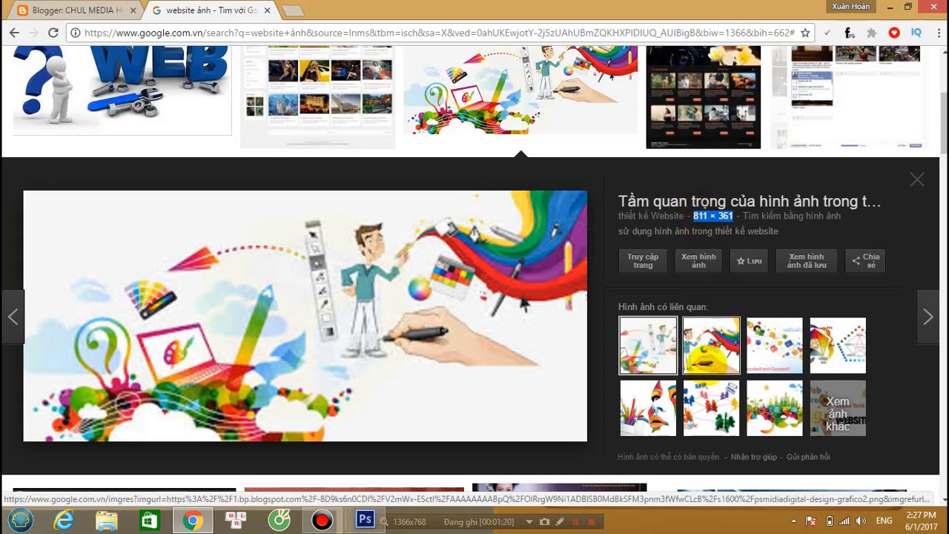
pyautogui.click(711, 350)
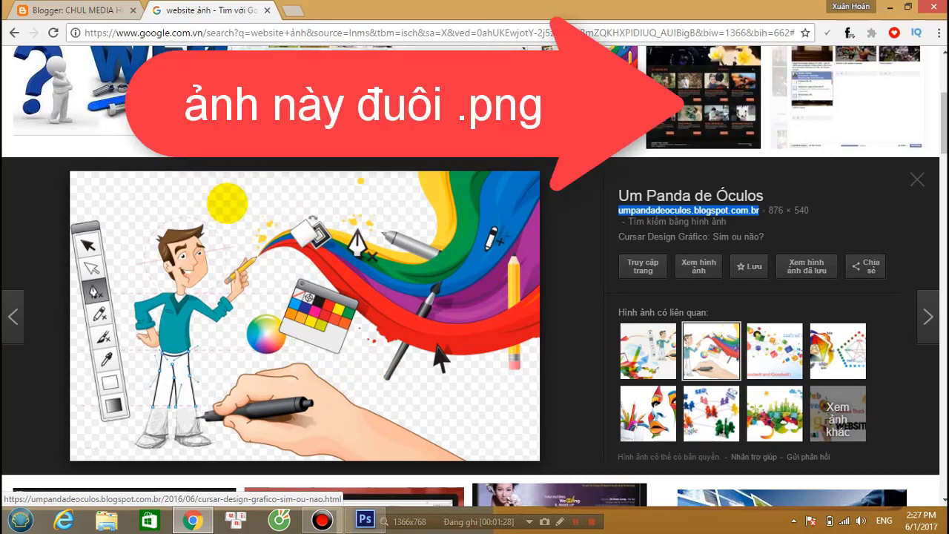
# Open the full-size preview image in a new tab, check its file name, then close it
pyautogui.rightClick(227, 204)
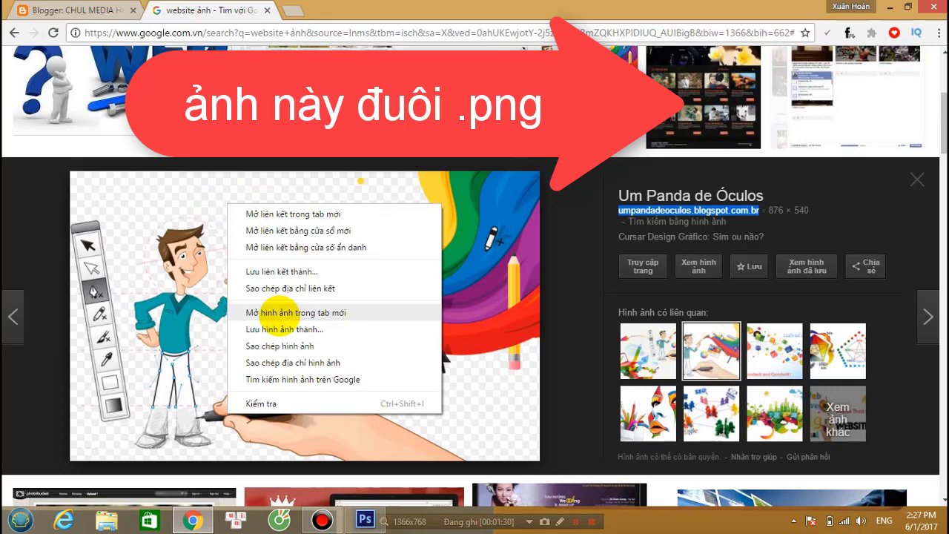
pyautogui.rightClick(185, 197)
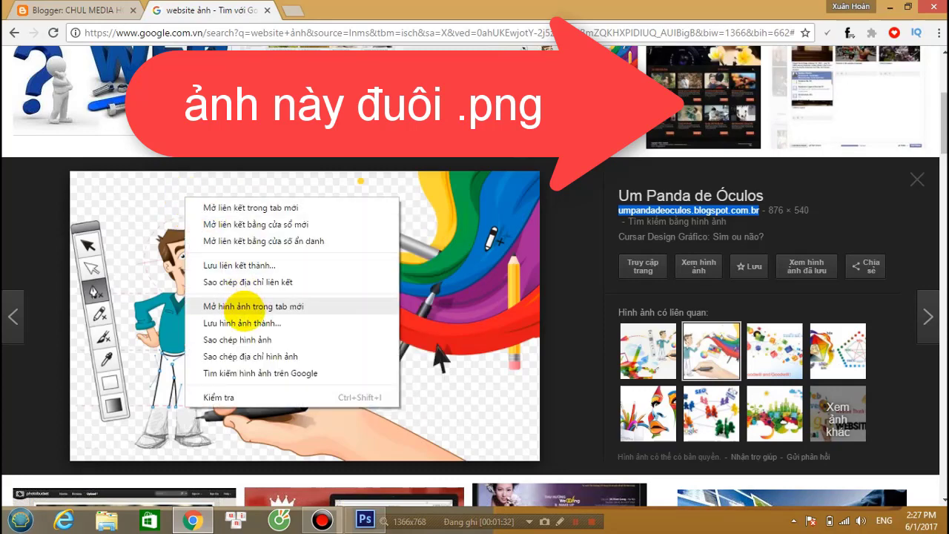
pyautogui.click(244, 304)
pyautogui.click(349, 11)
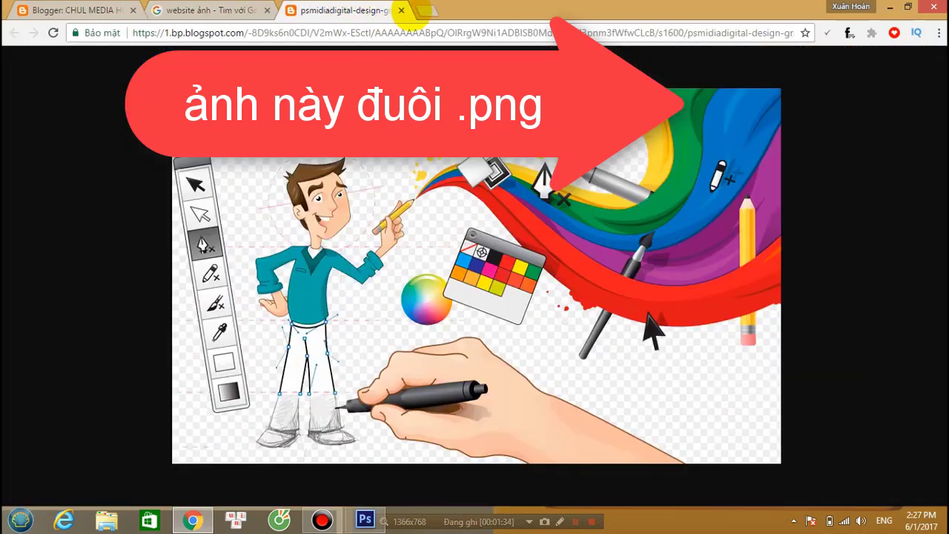
pyautogui.moveTo(752, 33)
pyautogui.mouseDown()
pyautogui.moveTo(803, 32)
pyautogui.moveTo(788, 34)
pyautogui.mouseUp()
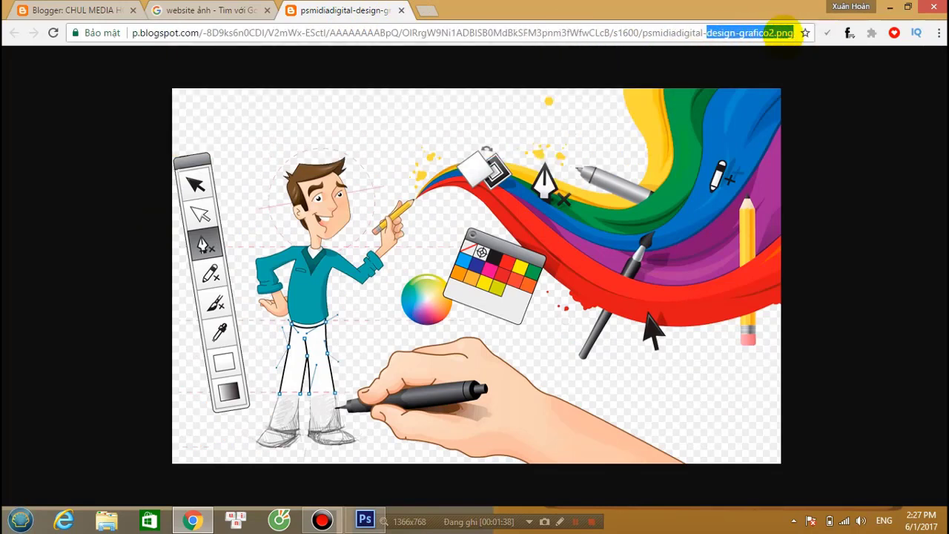
pyautogui.click(786, 33)
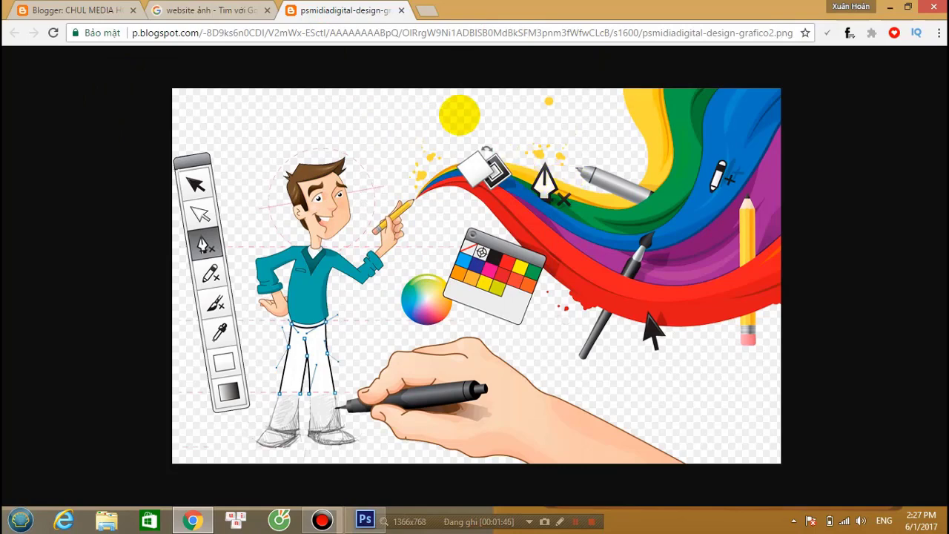
pyautogui.click(401, 10)
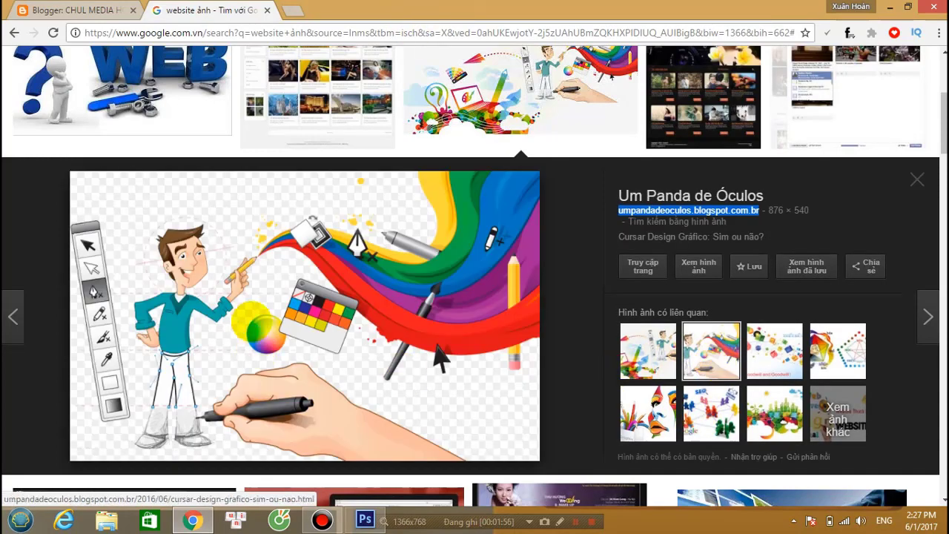
# Reopen psmidiadigital-design-grafico2.png in a new tab after confirming its source site and 876 × 540 size
pyautogui.rightClick(259, 252)
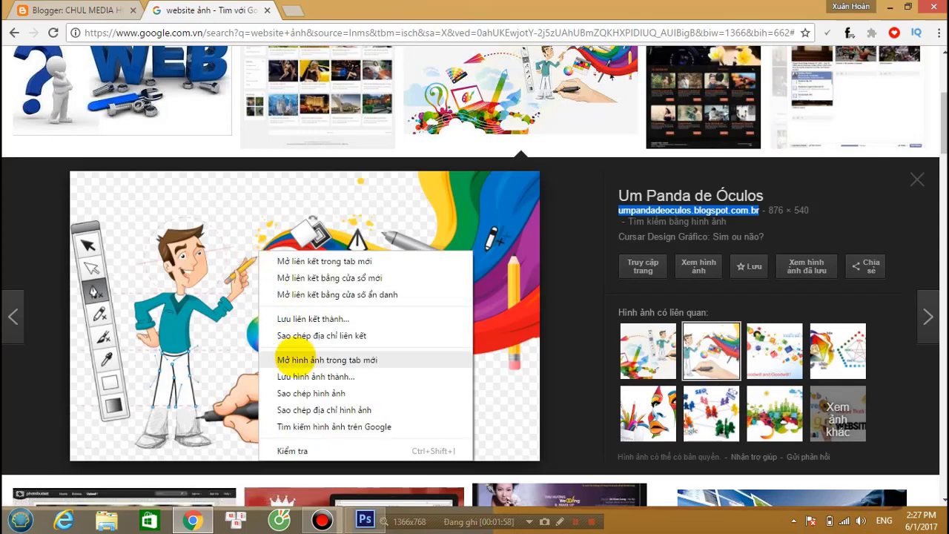
pyautogui.click(286, 360)
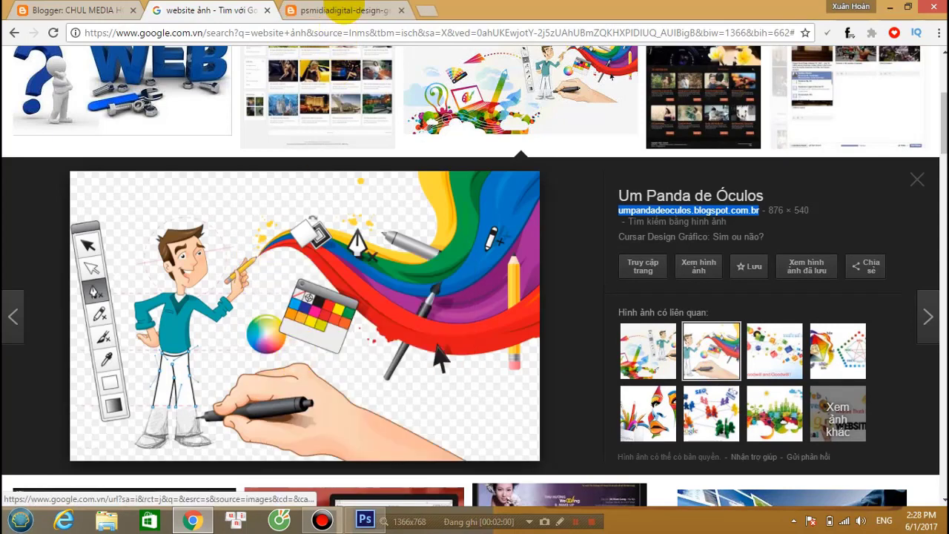
pyautogui.click(342, 8)
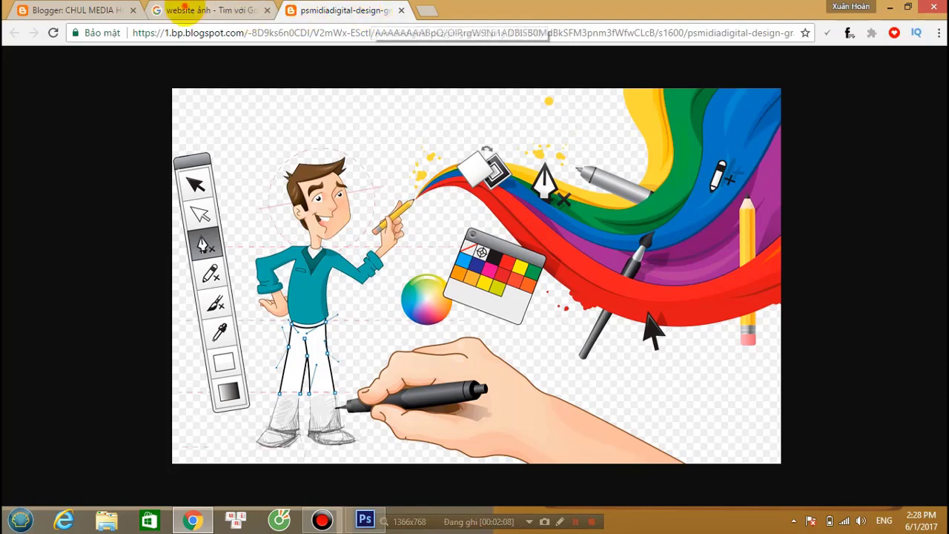
pyautogui.click(186, 10)
pyautogui.moveTo(620, 210); pyautogui.dragTo(774, 210)
pyautogui.click(764, 222)
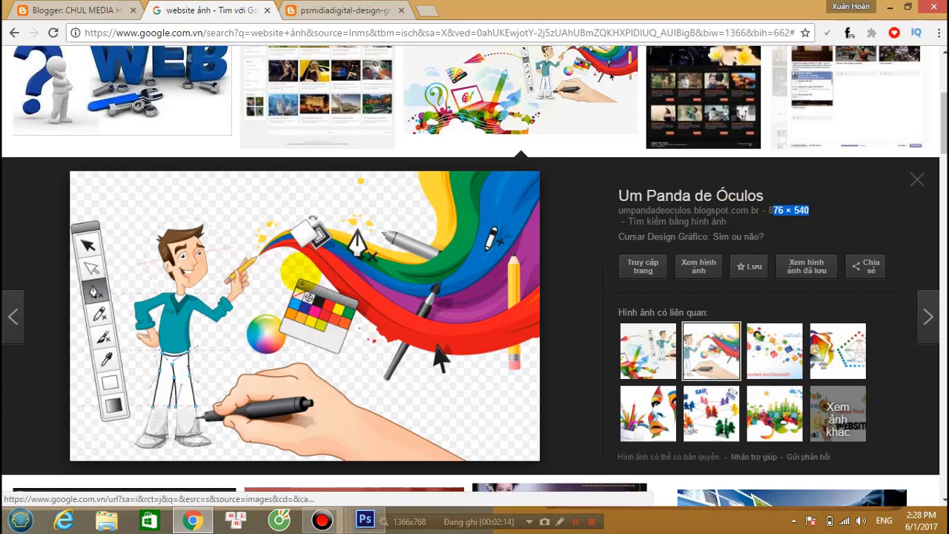
pyautogui.click(355, 11)
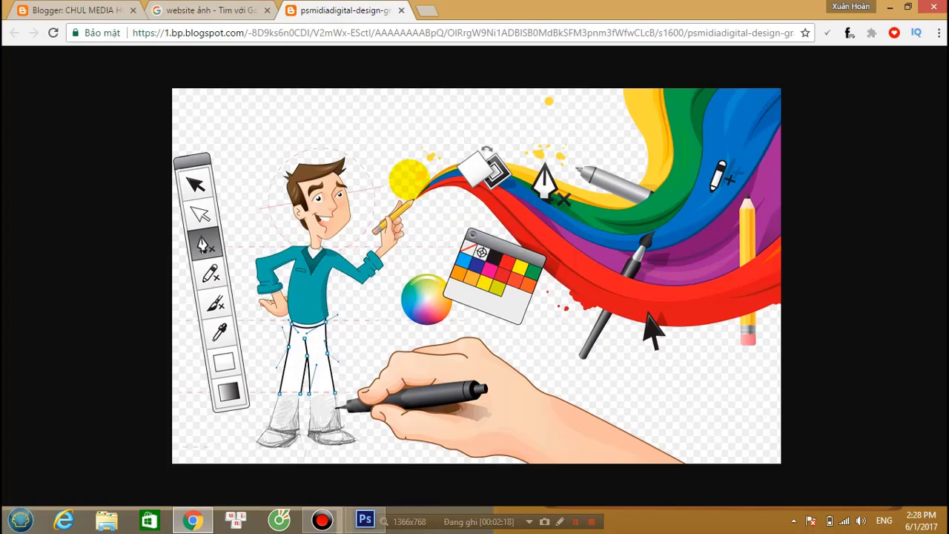
# Save psmidiadigital-design-grafico2.png to Downloads and close the image and Google tabs
pyautogui.rightClick(409, 179)
pyautogui.rightClick(405, 166)
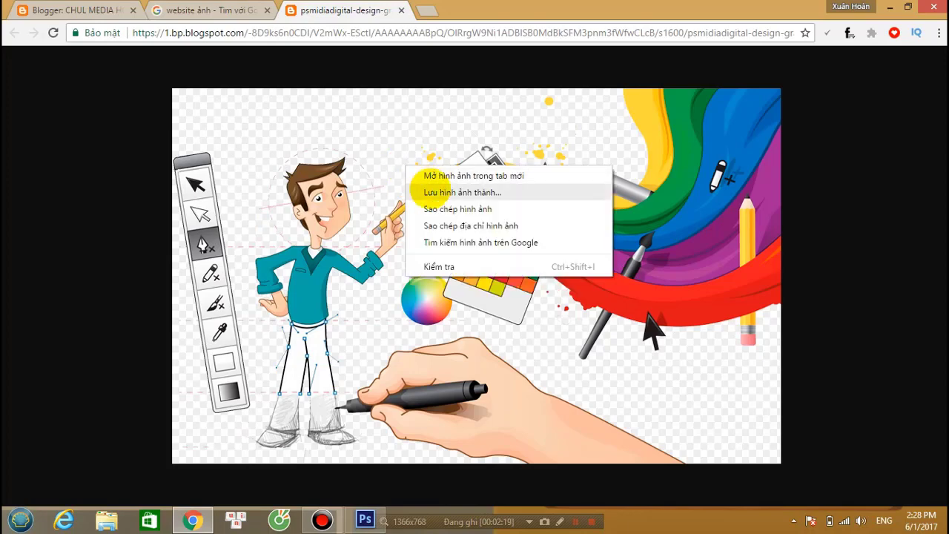
pyautogui.click(434, 192)
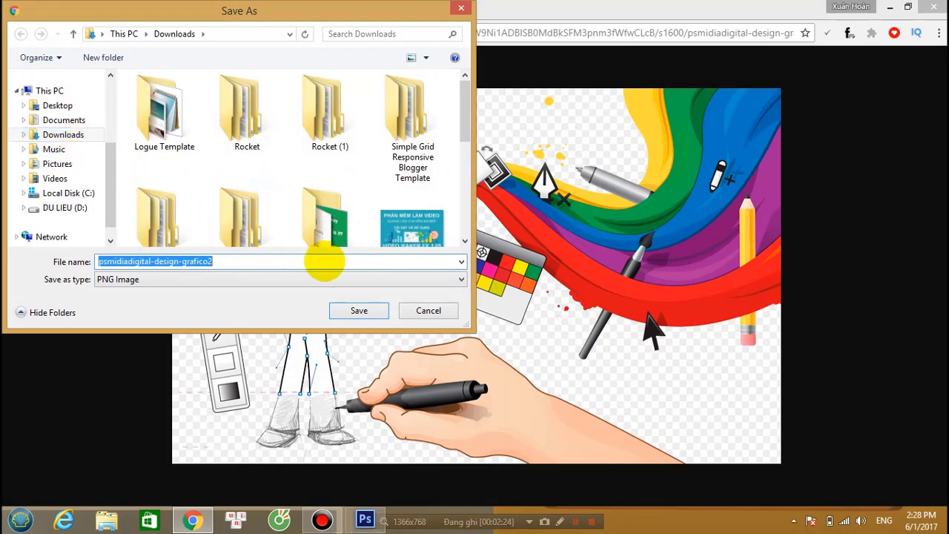
pyautogui.click(359, 311)
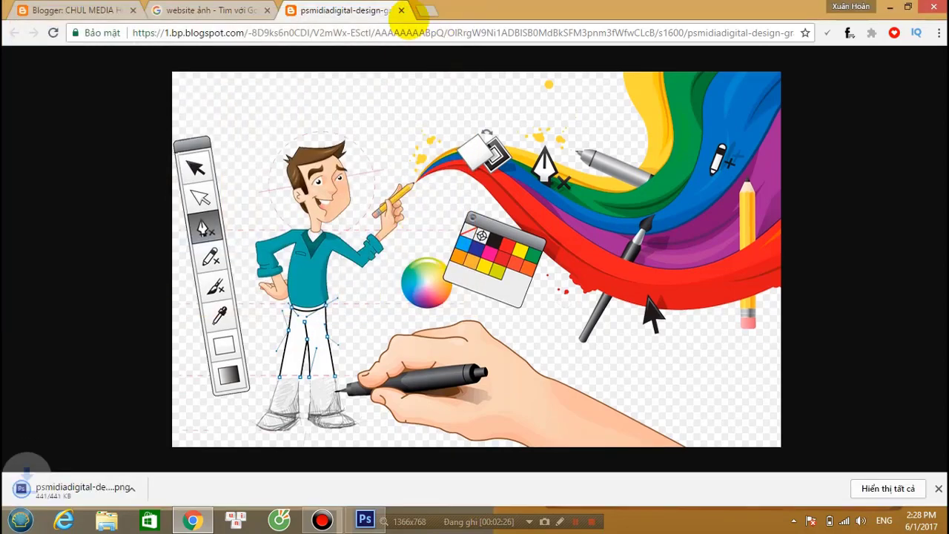
pyautogui.click(401, 10)
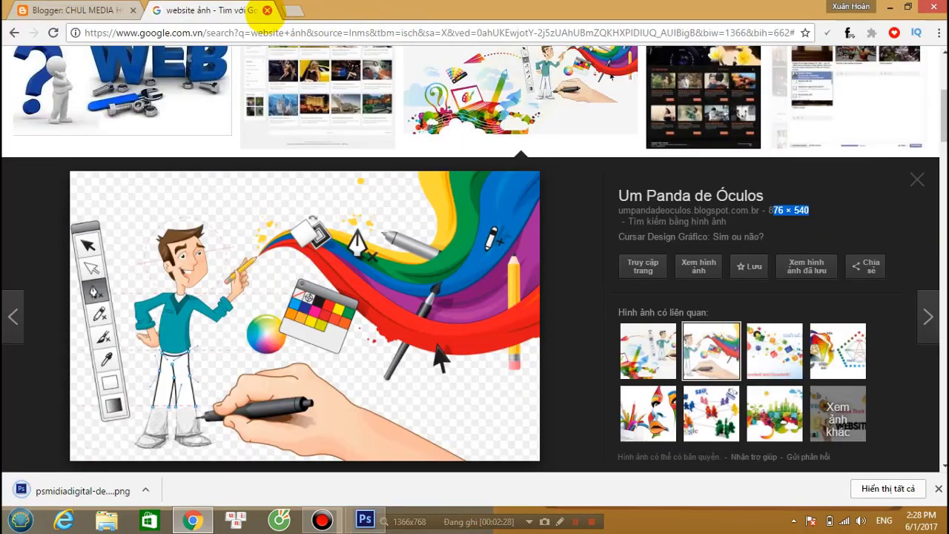
pyautogui.click(267, 10)
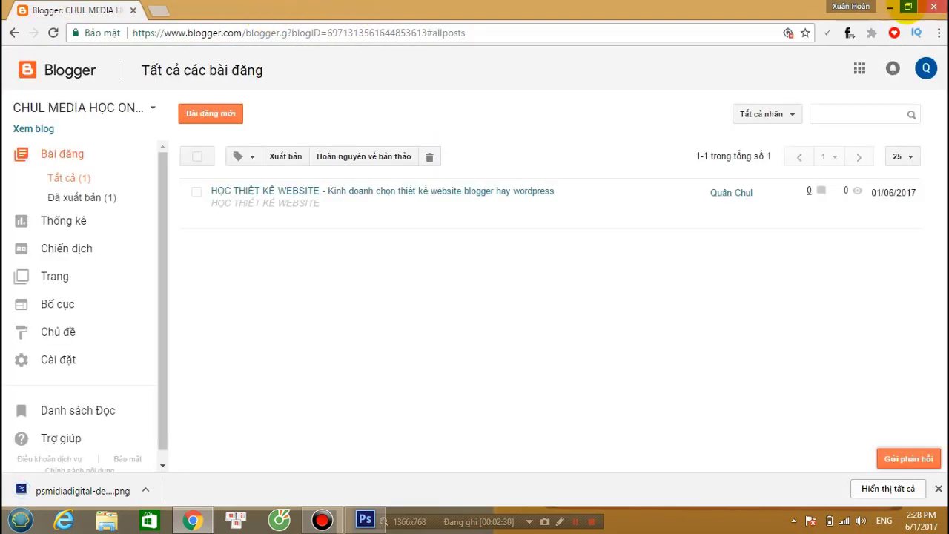
# Bring up Photoshop and open psmidiadigital-design-grafico2.png from the Downloads folder
pyautogui.click(890, 6)
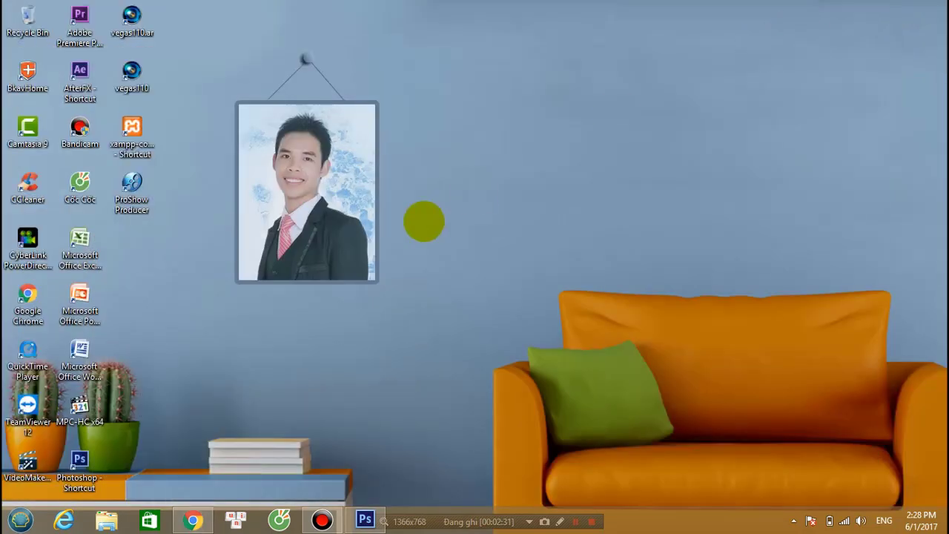
pyautogui.click(365, 519)
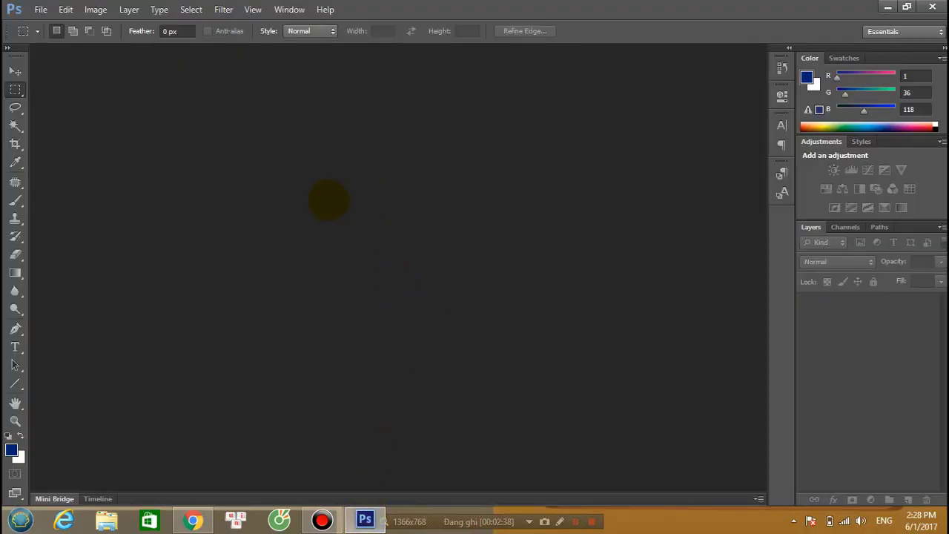
pyautogui.doubleClick(327, 220)
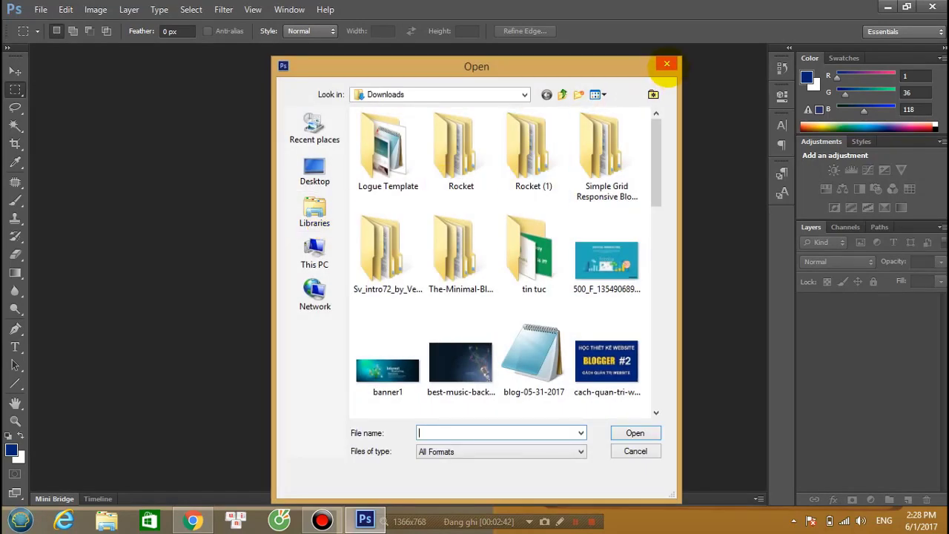
pyautogui.click(666, 64)
pyautogui.click(40, 9)
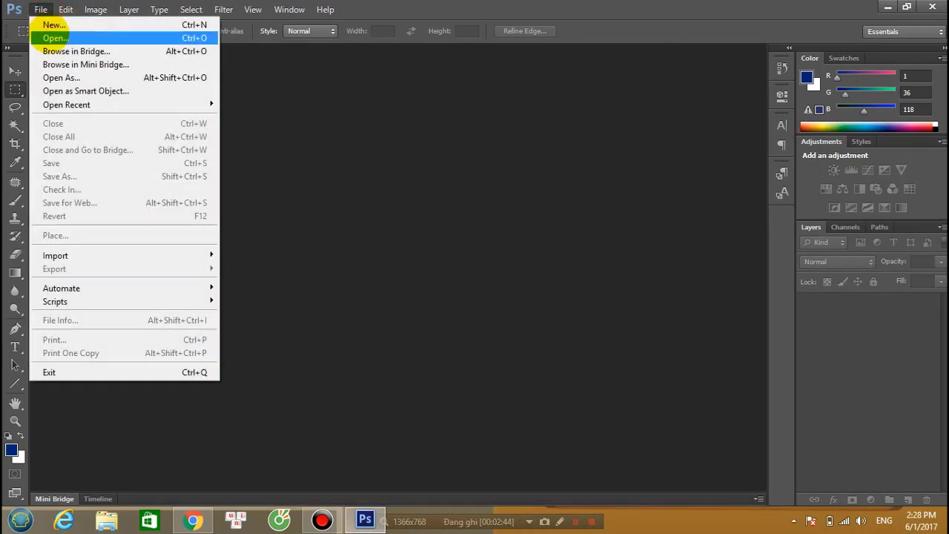
pyautogui.click(52, 37)
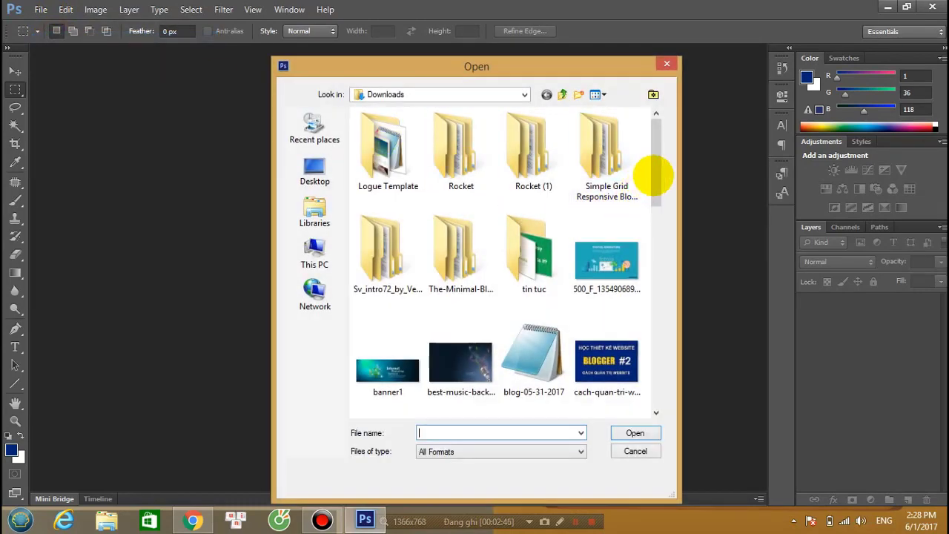
pyautogui.moveTo(653, 186); pyautogui.dragTo(648, 319)
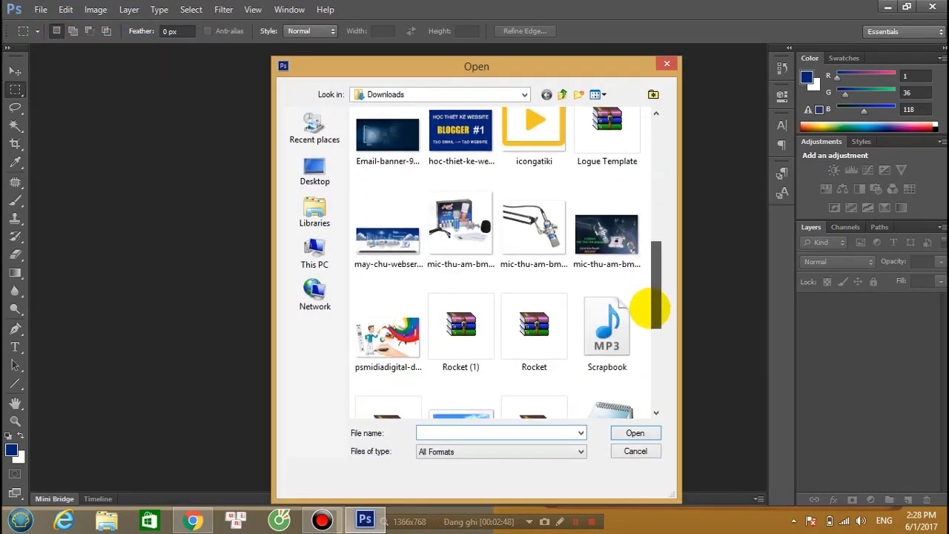
pyautogui.doubleClick(408, 296)
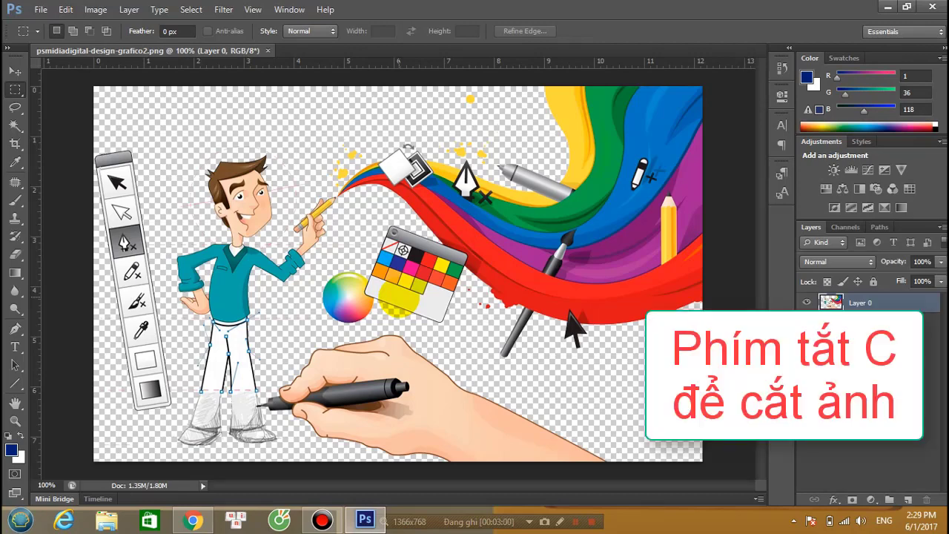
# Crop the artwork with a custom width of 8, trimming away the left-edge tool strip
pyautogui.press('c')
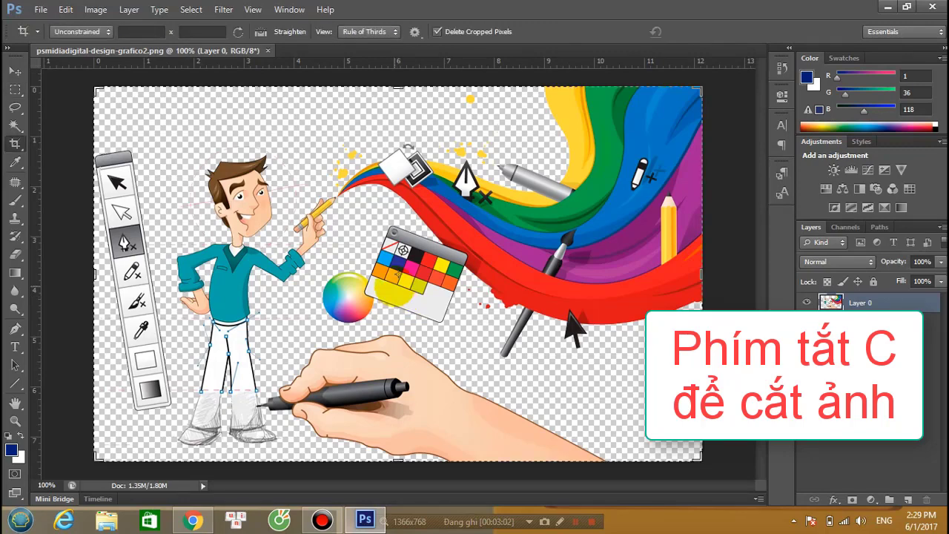
pyautogui.click(15, 71)
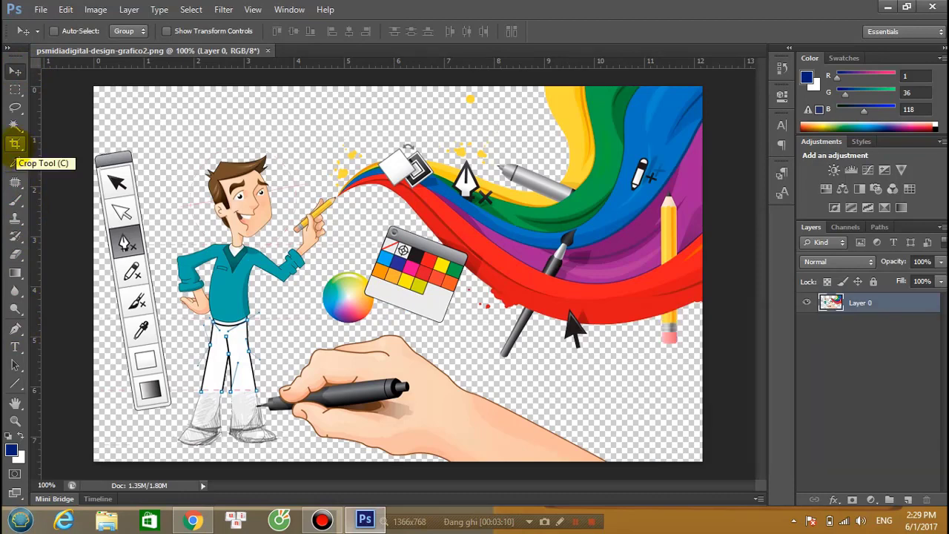
pyautogui.press('c')
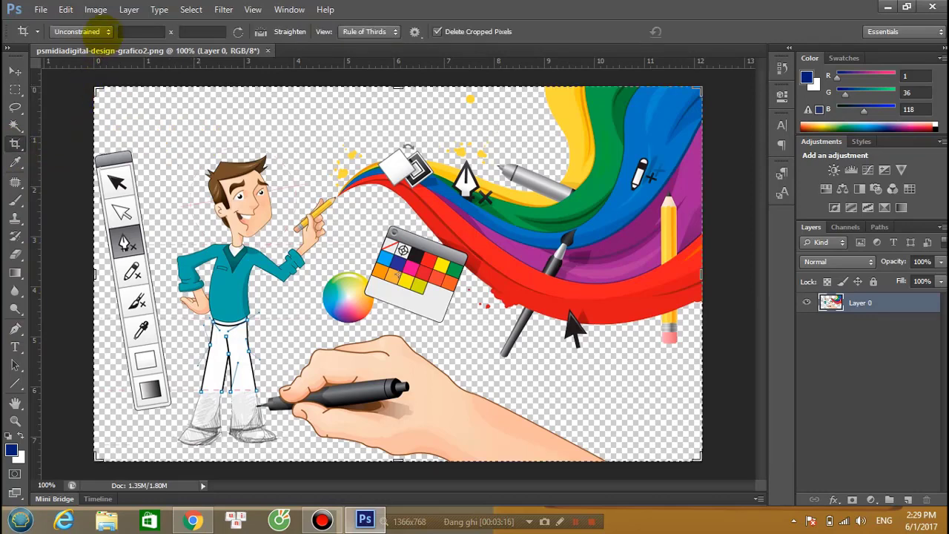
pyautogui.click(108, 31)
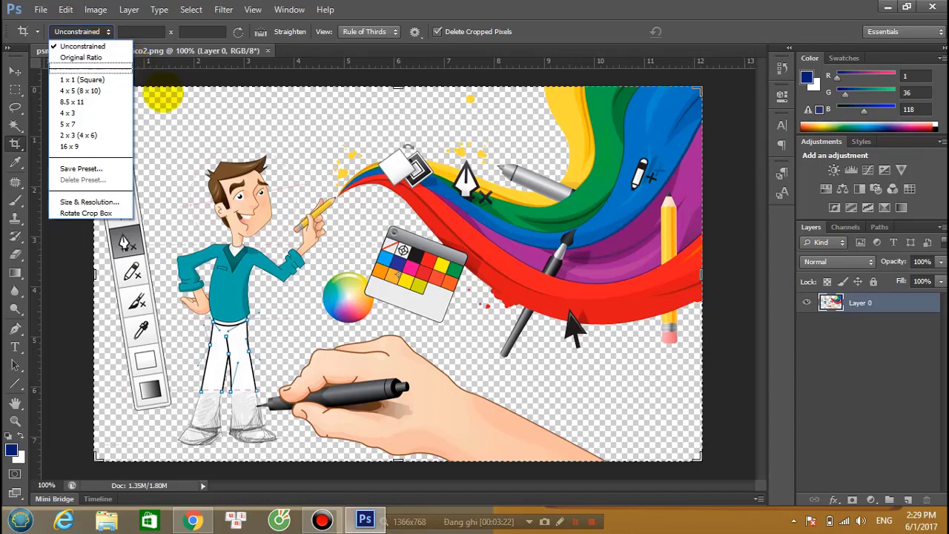
pyautogui.click(200, 153)
pyautogui.click(142, 32)
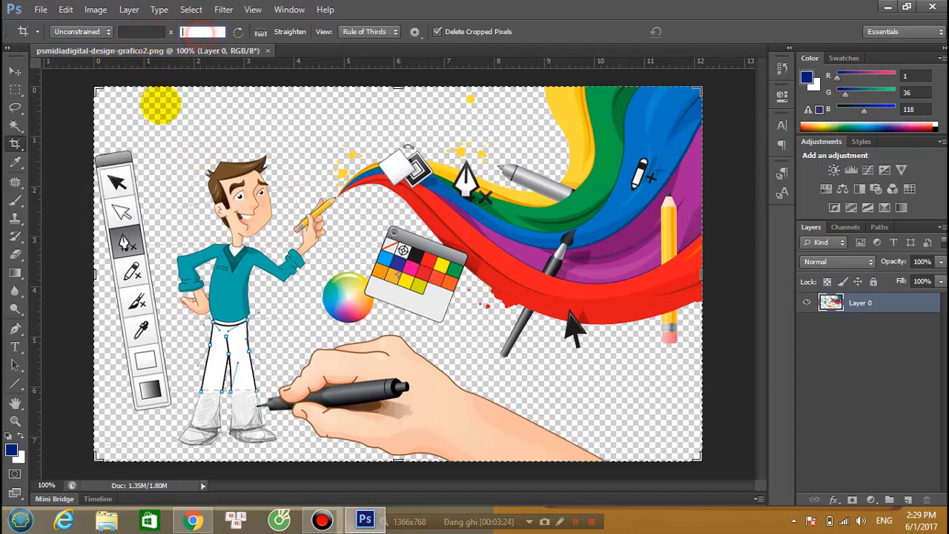
pyautogui.moveTo(95, 86)
pyautogui.mouseDown()
pyautogui.moveTo(376, 208)
pyautogui.moveTo(95, 88)
pyautogui.mouseUp()
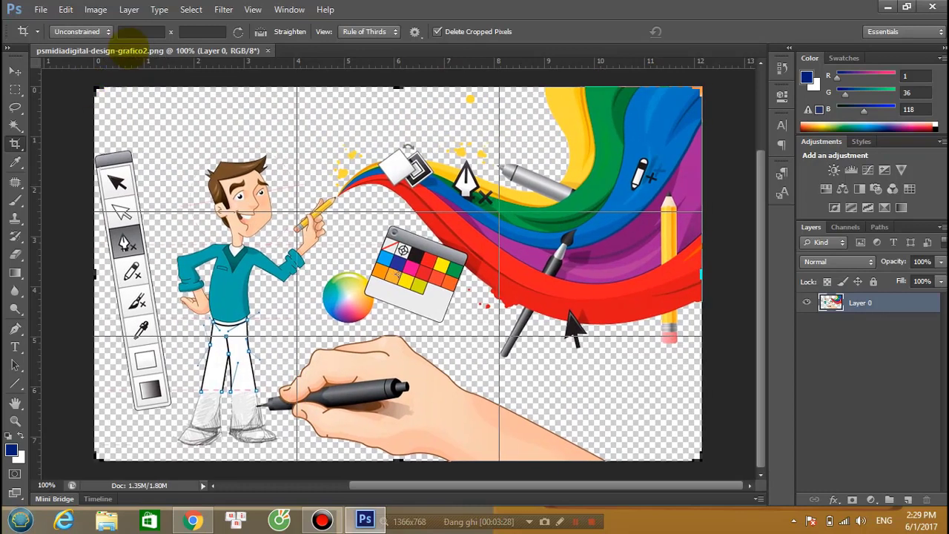
pyautogui.click(141, 31)
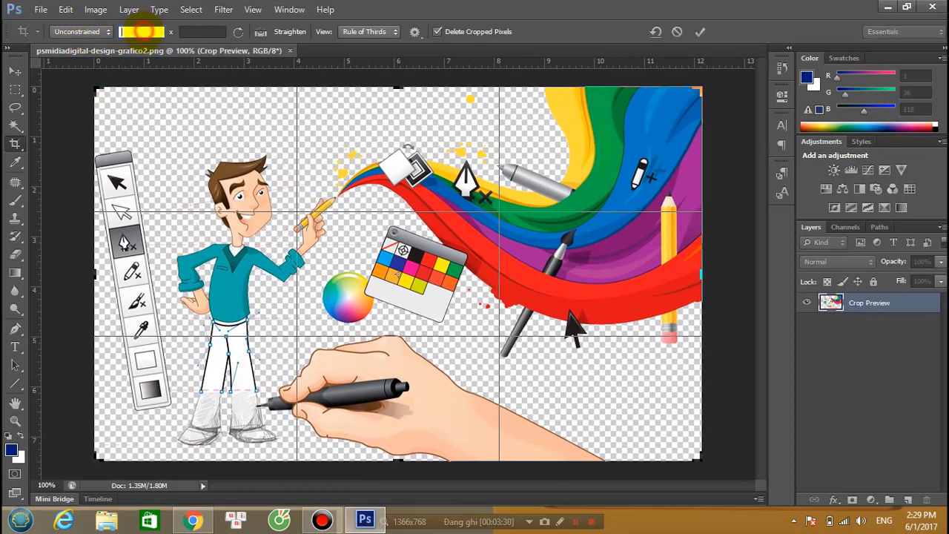
pyautogui.write('380')
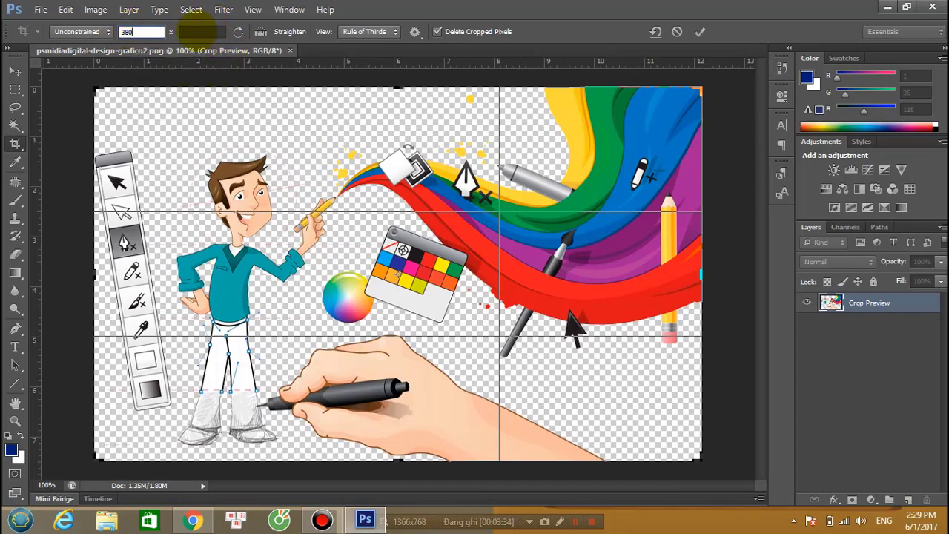
pyautogui.click(199, 31)
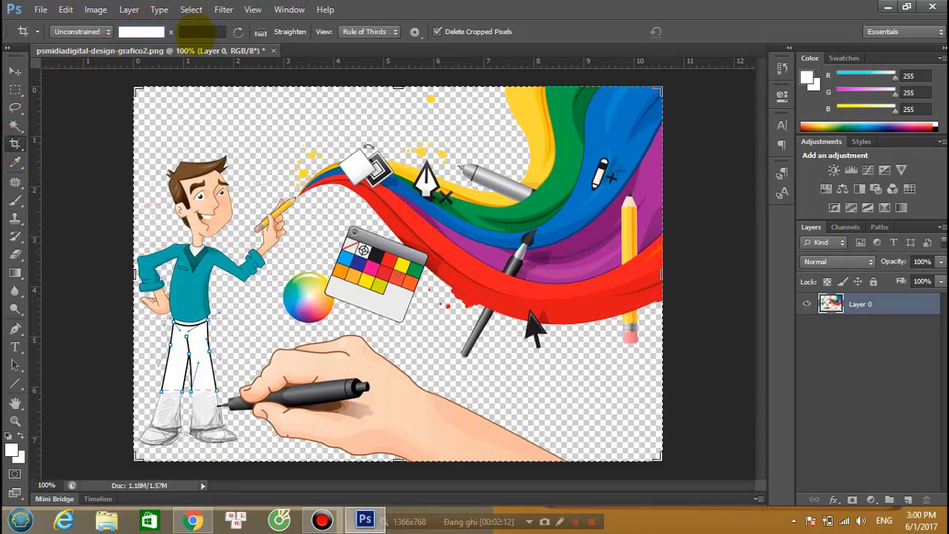
pyautogui.click(196, 32)
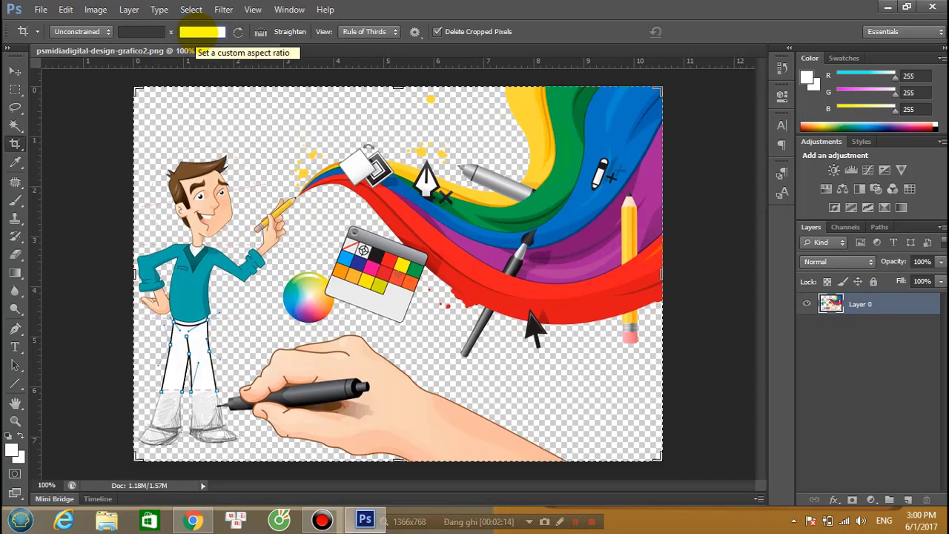
pyautogui.click(15, 72)
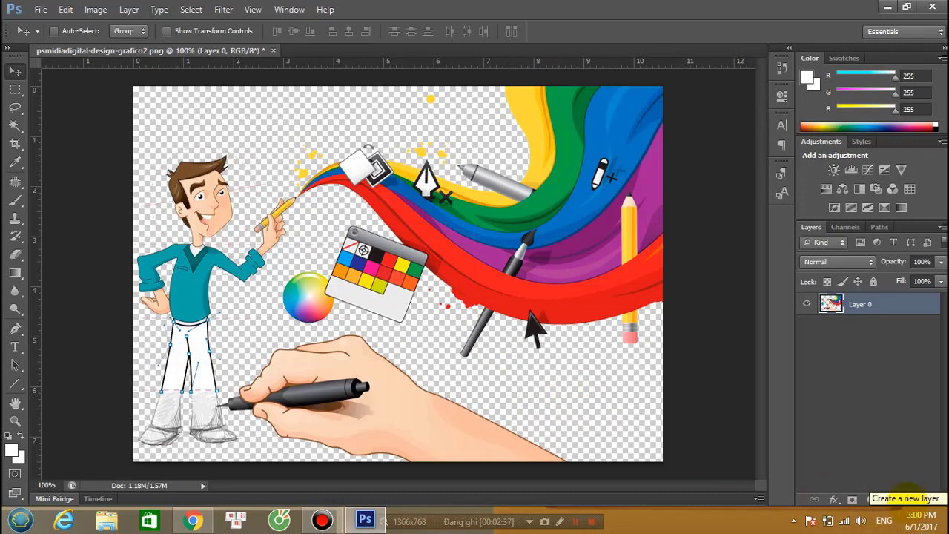
# Create empty Layer 1 below Layer 0, toggling Layer 0's visibility to check it
pyautogui.click(906, 500)
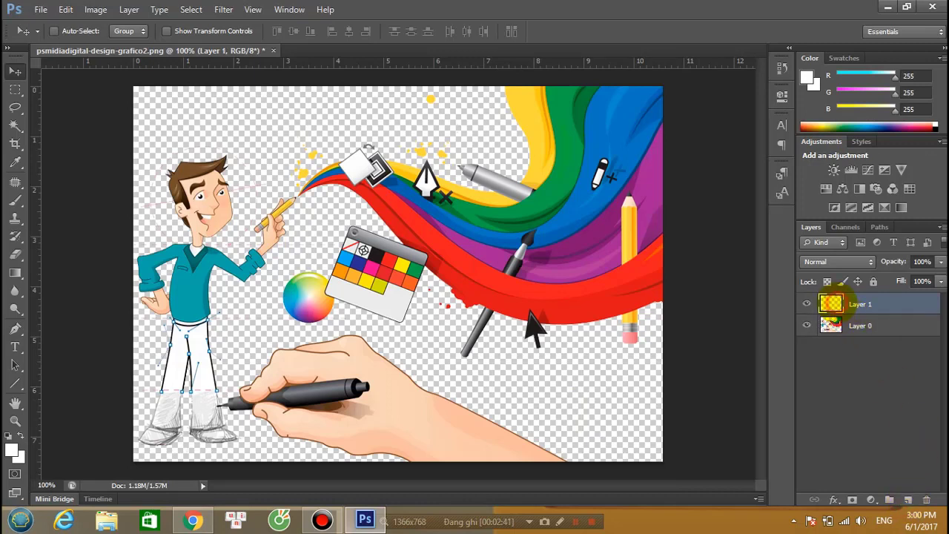
pyautogui.moveTo(831, 303); pyautogui.dragTo(835, 347)
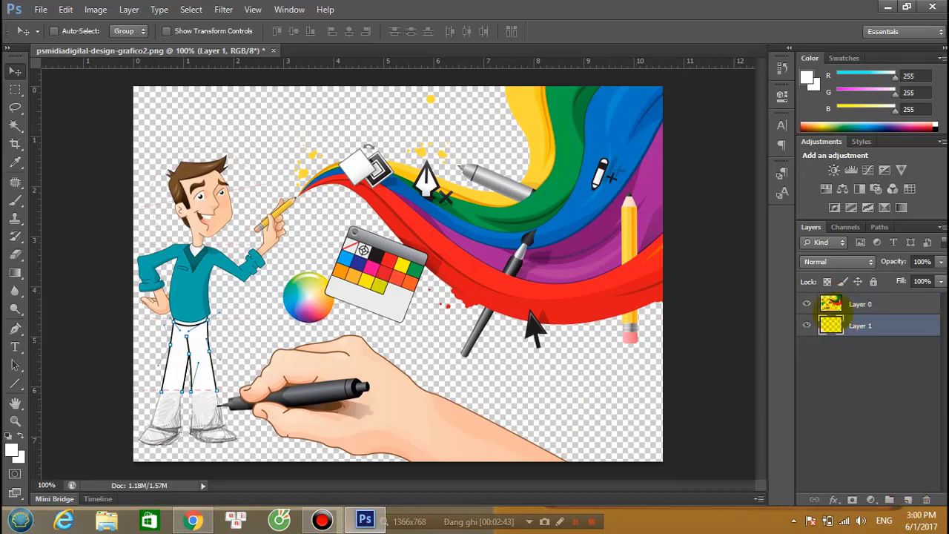
pyautogui.click(807, 303)
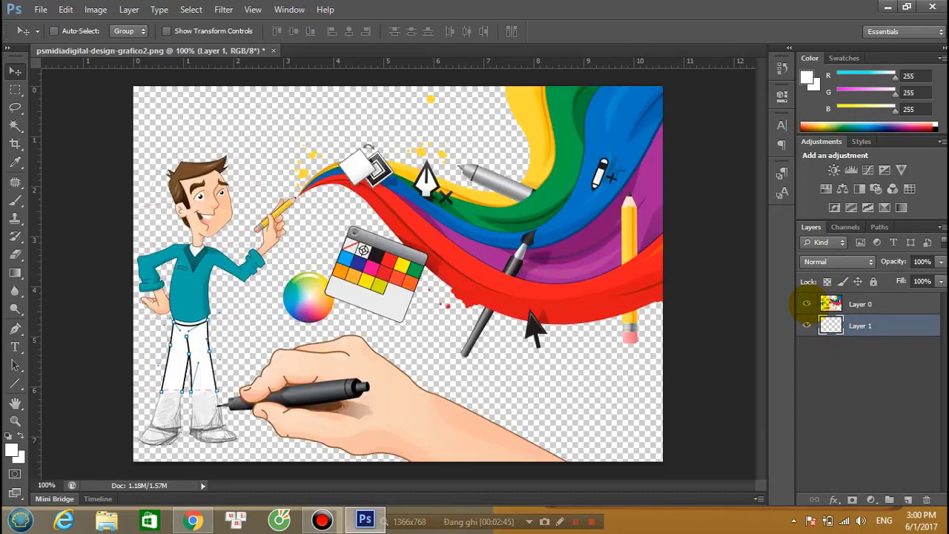
pyautogui.click(807, 304)
pyautogui.click(807, 304)
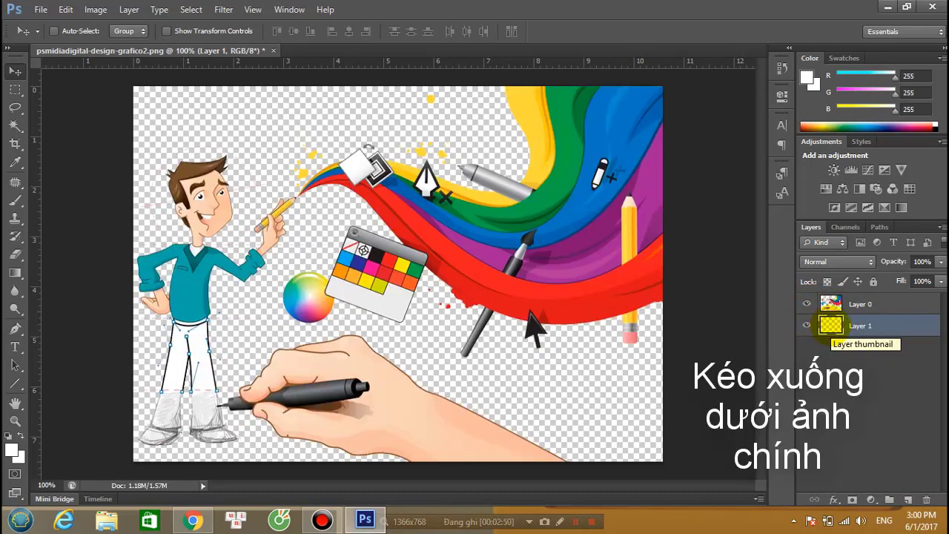
pyautogui.click(807, 304)
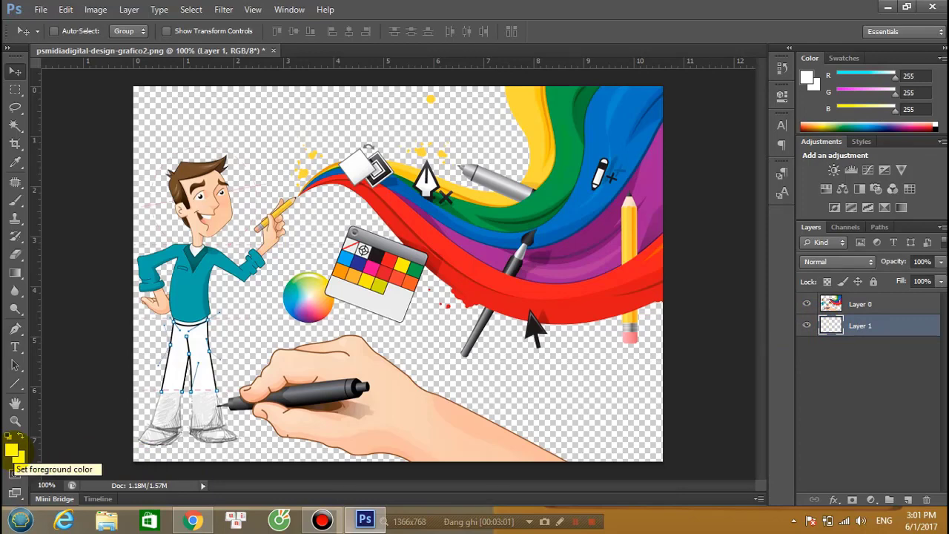
# Eyedrop the rainbow's green band (#01a955) as the foreground colour
pyautogui.click(12, 450)
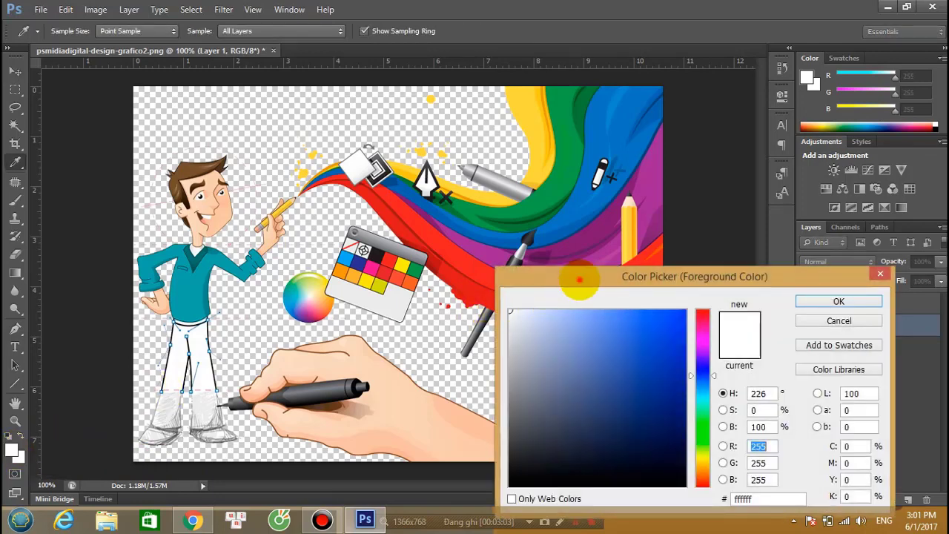
pyautogui.moveTo(577, 276); pyautogui.dragTo(335, 187)
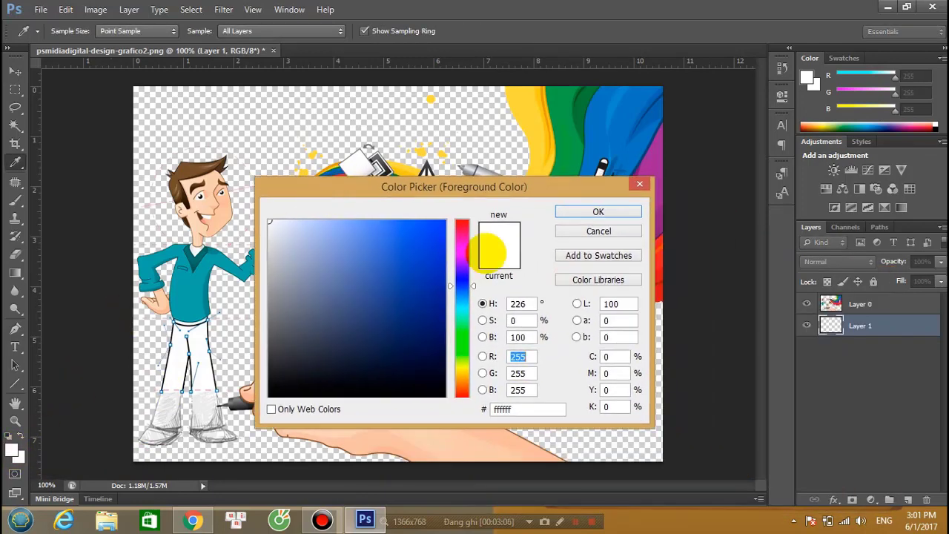
pyautogui.moveTo(525, 187); pyautogui.dragTo(634, 297)
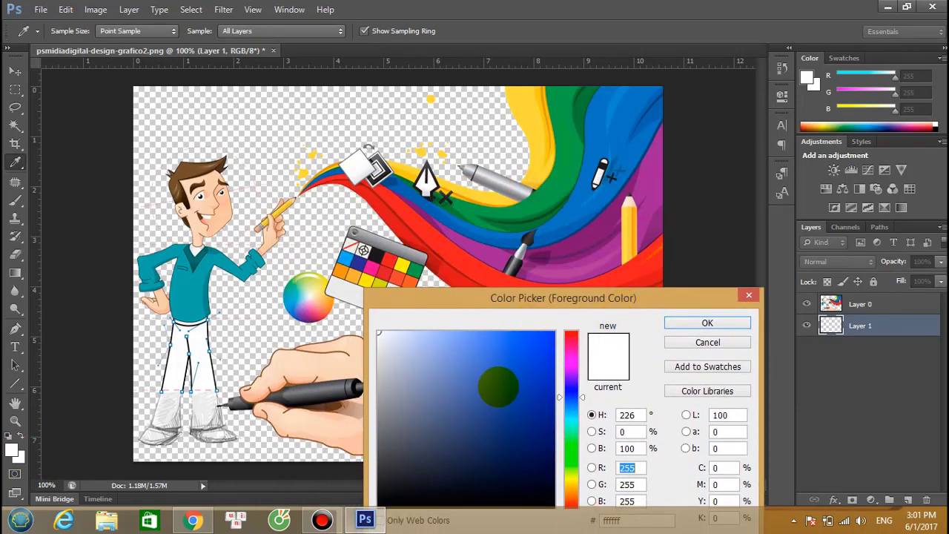
pyautogui.click(498, 386)
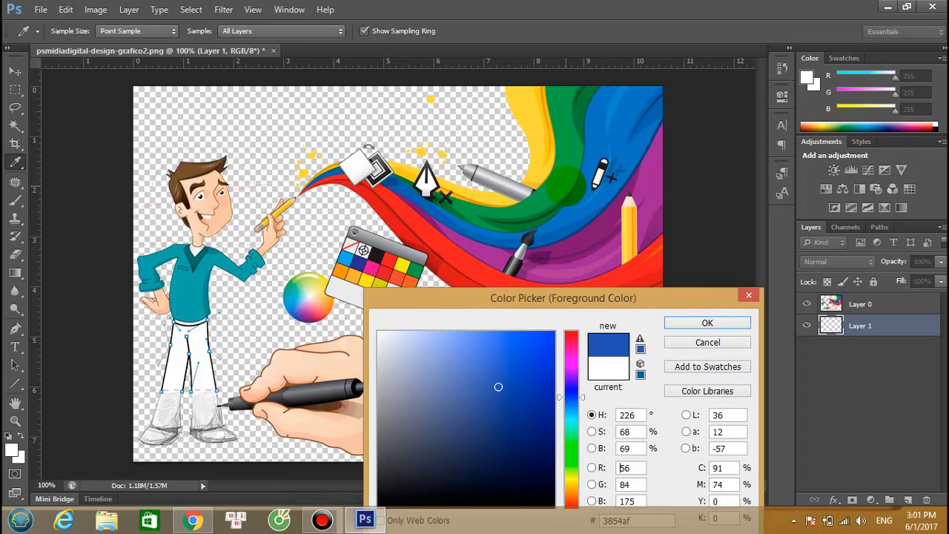
pyautogui.click(568, 190)
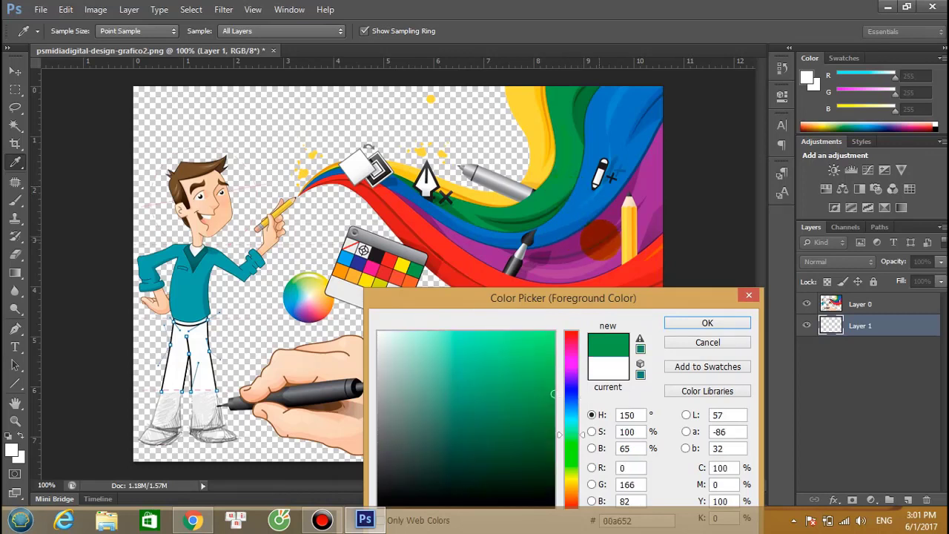
pyautogui.click(602, 239)
pyautogui.click(562, 178)
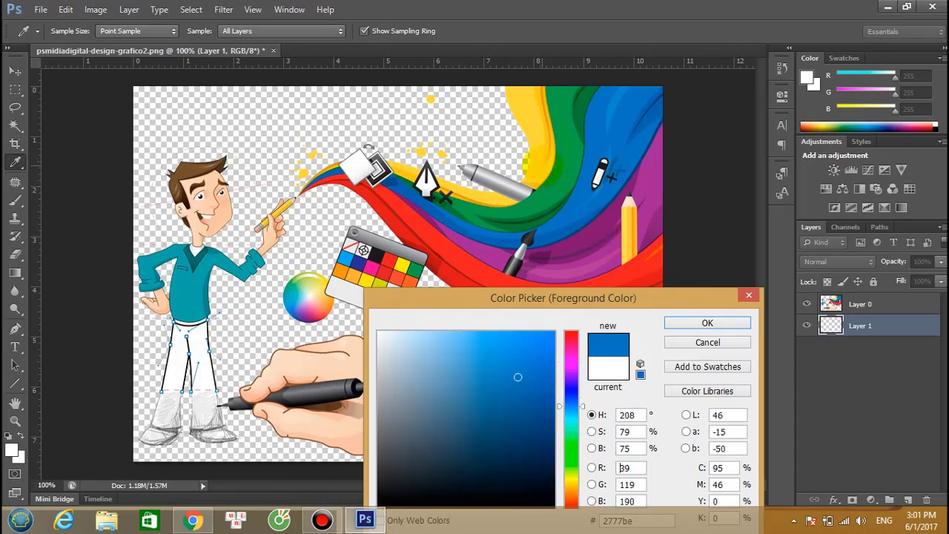
pyautogui.click(538, 165)
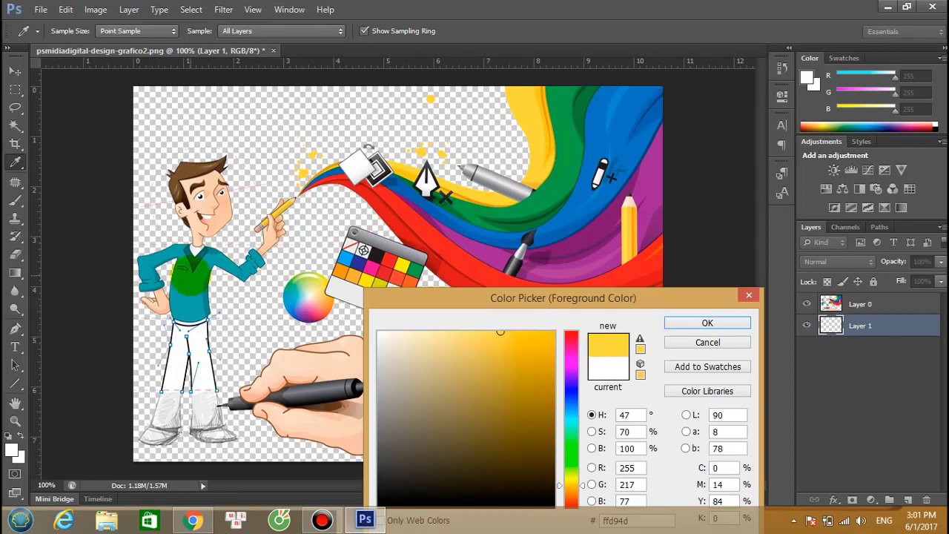
pyautogui.moveTo(191, 276); pyautogui.dragTo(267, 400)
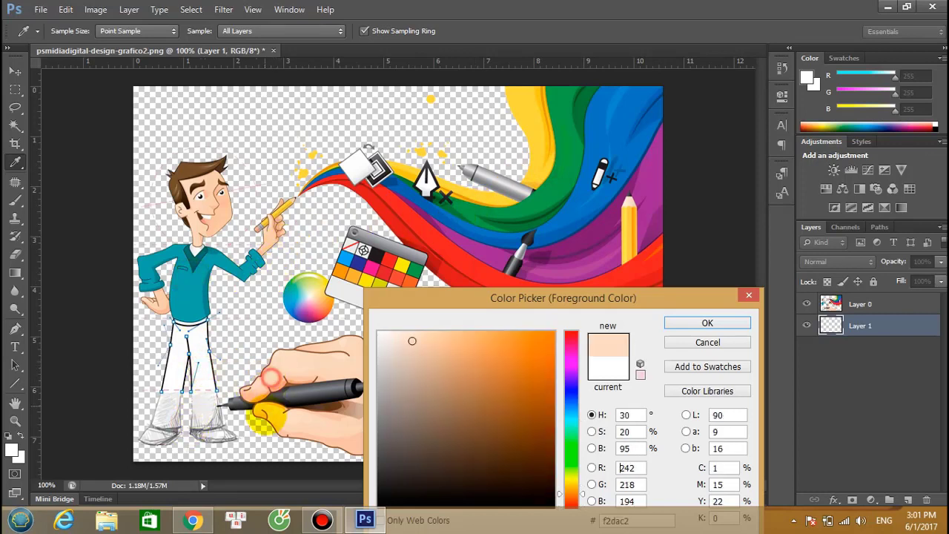
pyautogui.moveTo(587, 219); pyautogui.dragTo(580, 221)
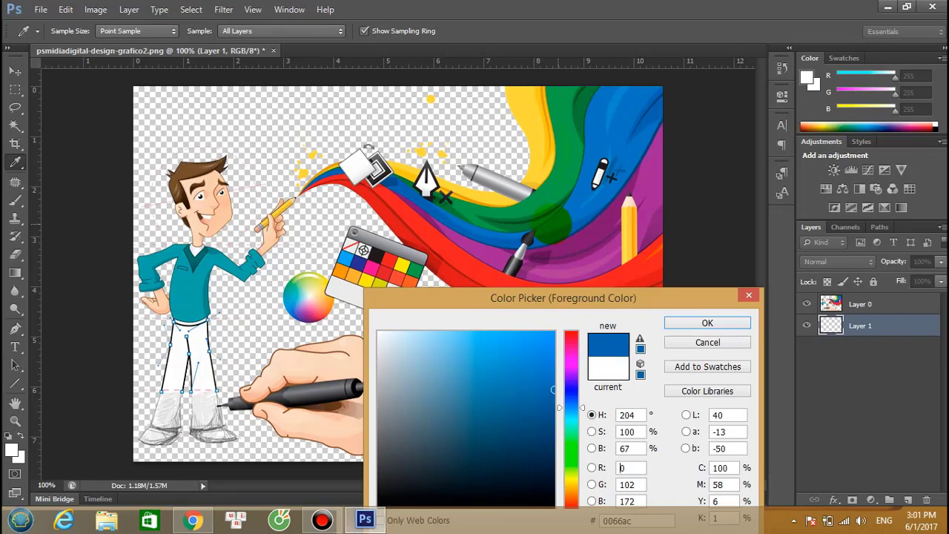
pyautogui.click(552, 200)
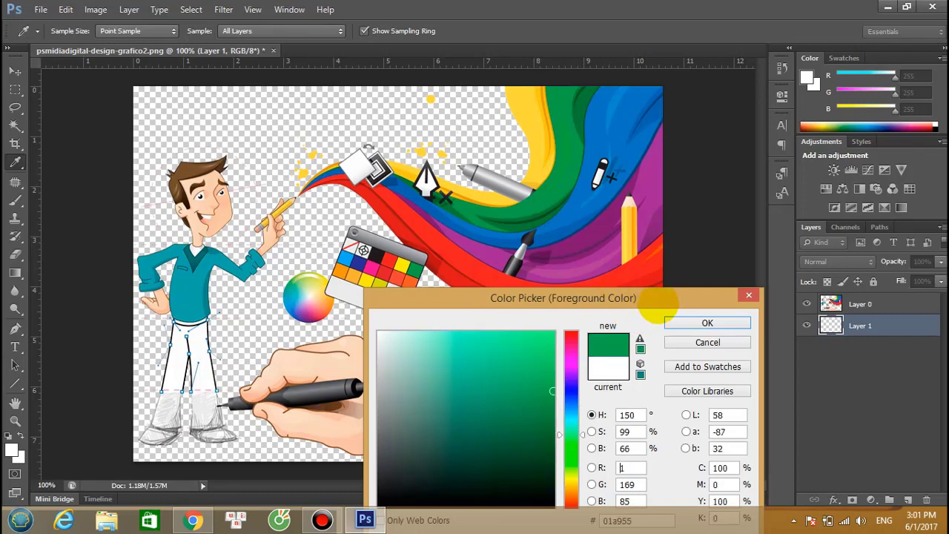
pyautogui.moveTo(672, 301); pyautogui.dragTo(598, 263)
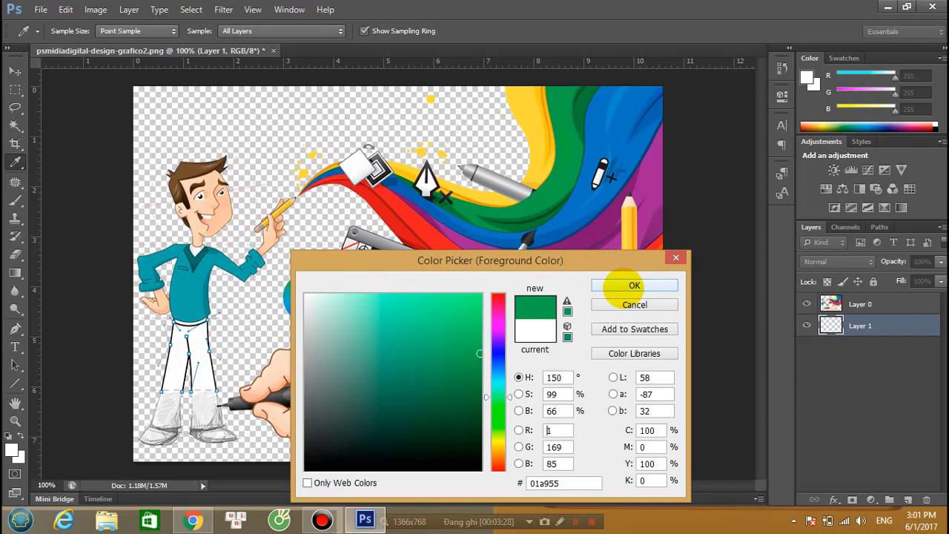
pyautogui.click(634, 286)
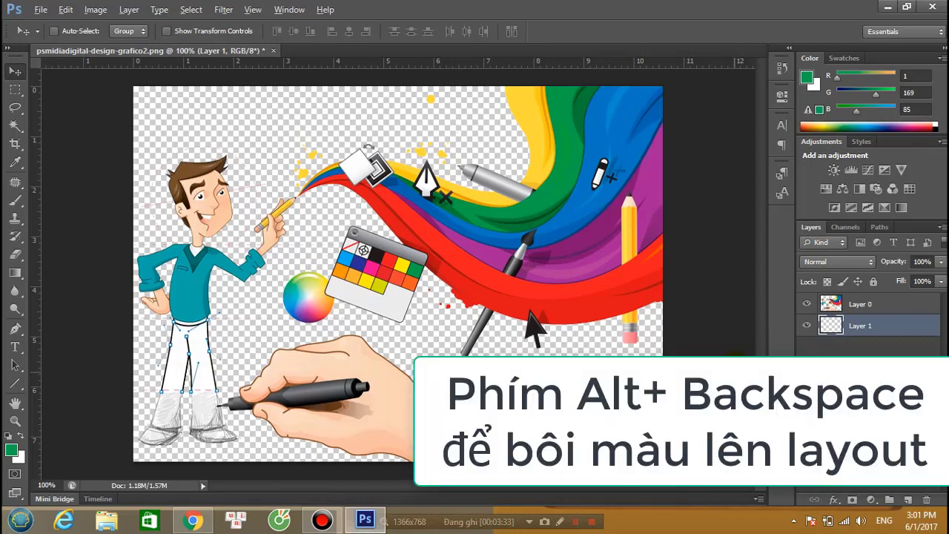
# Fill Layer 1 with the green and toggle its visibility to compare
pyautogui.hotkey('alt', 'BackSpace')
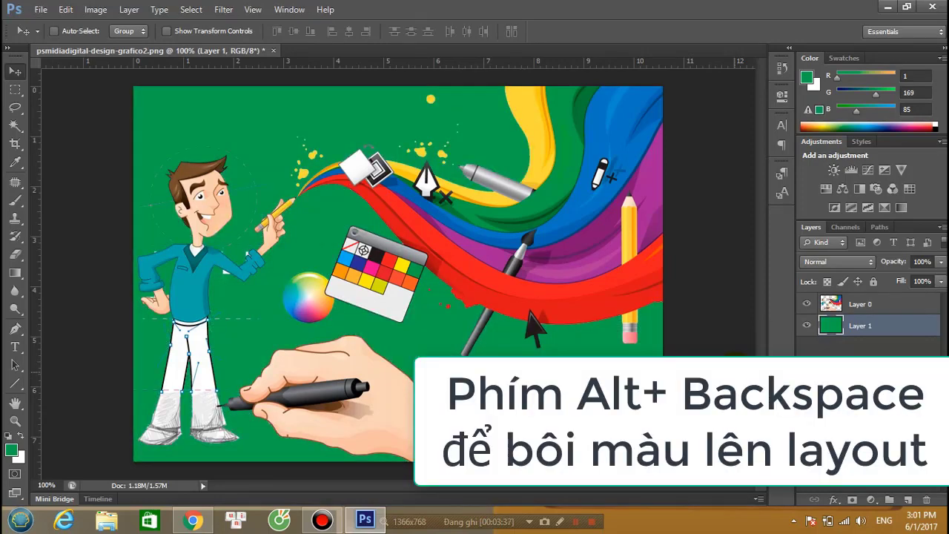
pyautogui.click(807, 326)
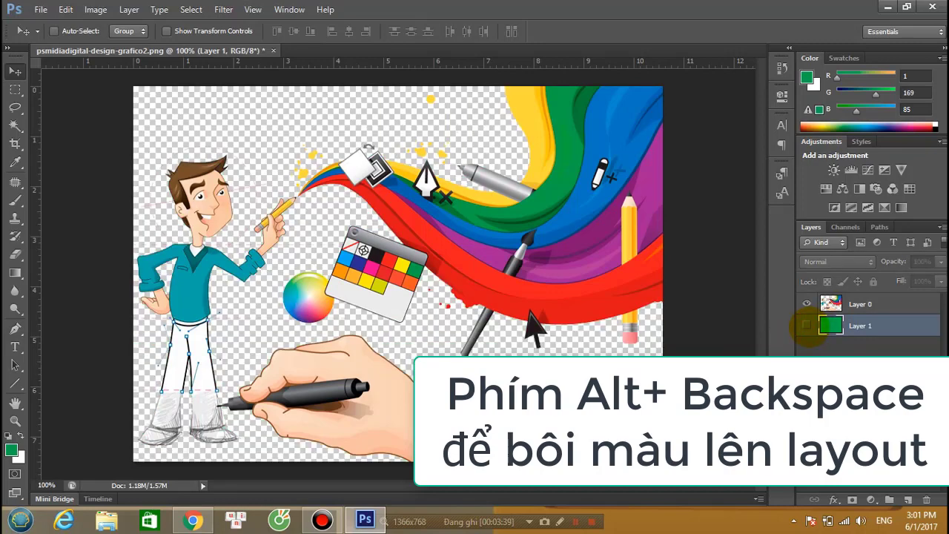
pyautogui.click(807, 325)
pyautogui.click(807, 326)
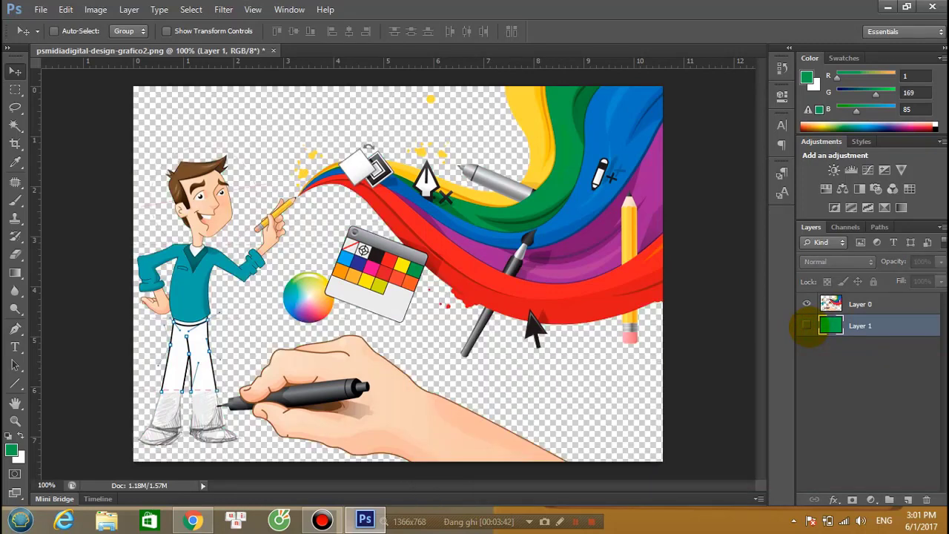
pyautogui.click(807, 325)
pyautogui.click(807, 326)
pyautogui.click(807, 325)
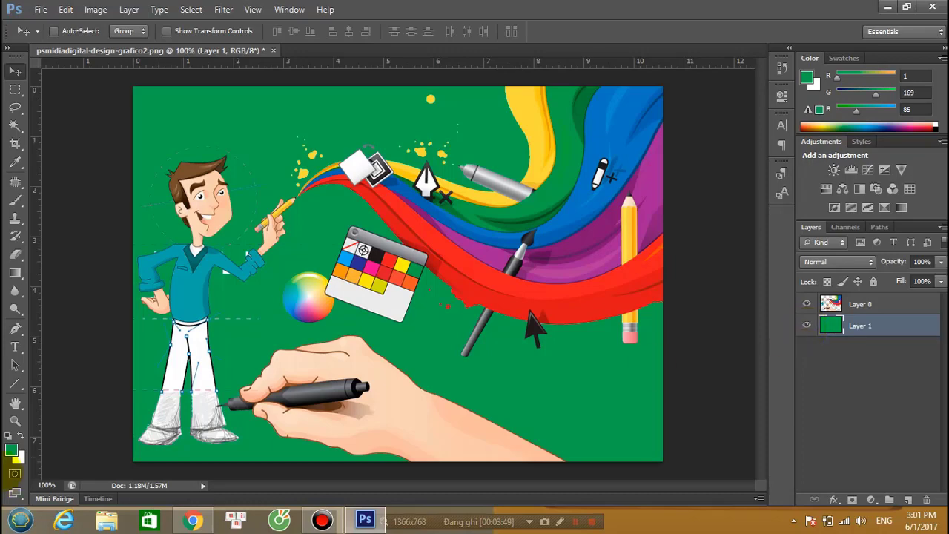
# Switch the foreground to lighter green #33d182 and refill Layer 1 with it
pyautogui.click(11, 450)
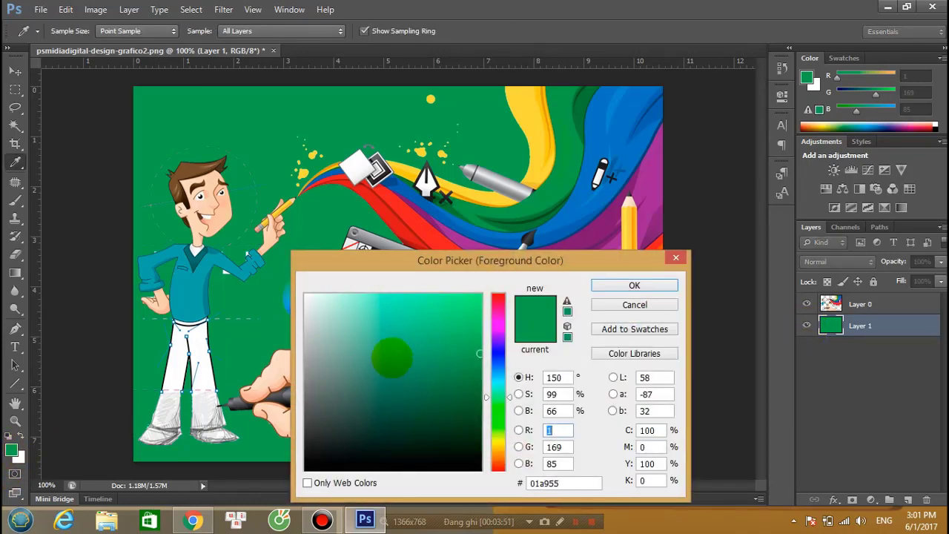
pyautogui.click(438, 327)
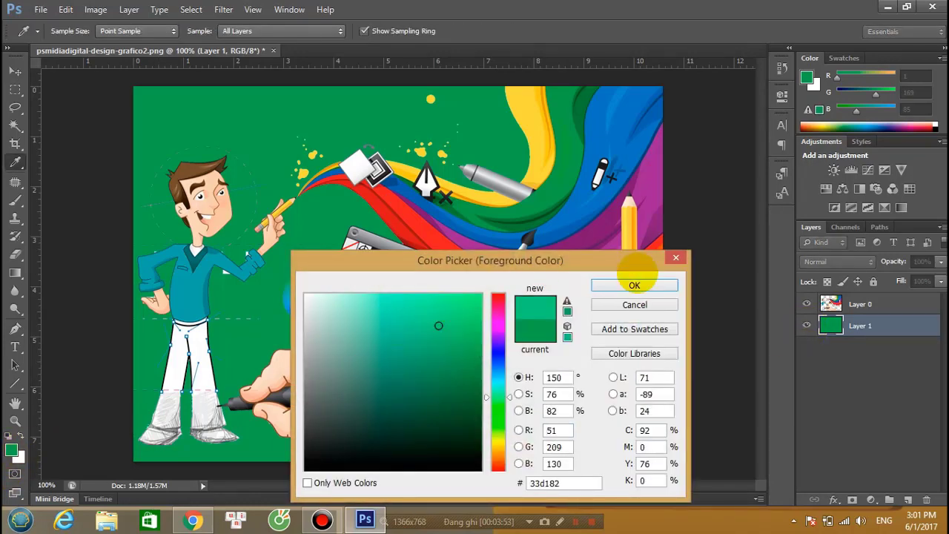
pyautogui.click(634, 286)
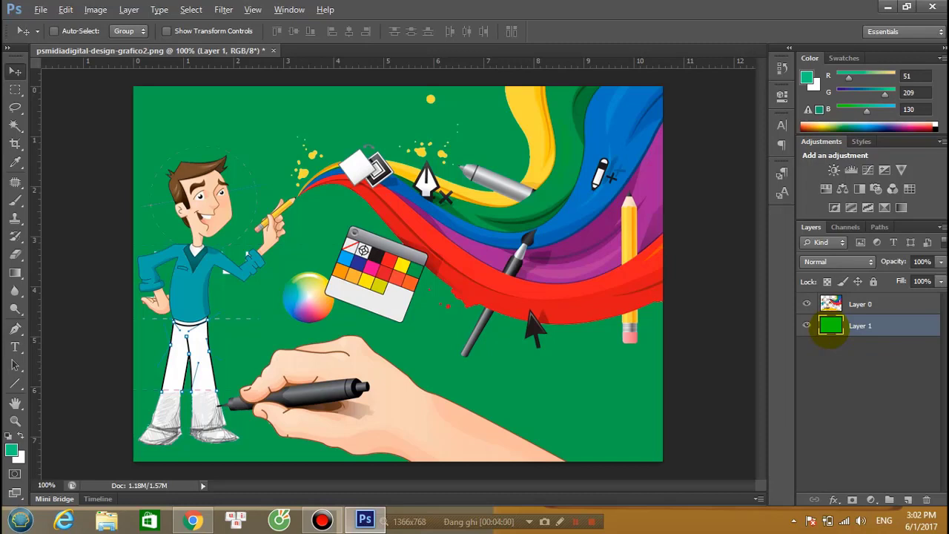
pyautogui.hotkey('alt', 'BackSpace')
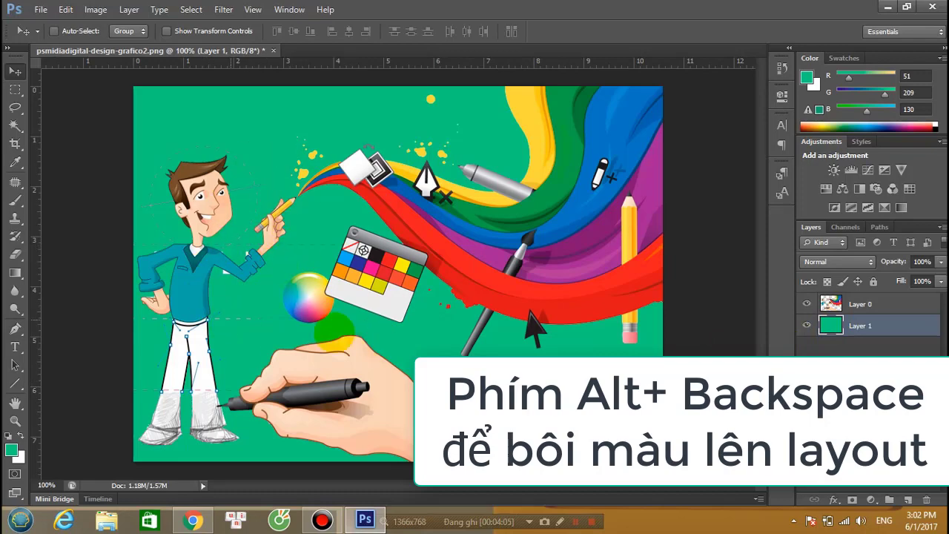
# Eyedrop the hand's peach skin tone (#ebbea1) and fill Layer 1 with it
pyautogui.click(16, 454)
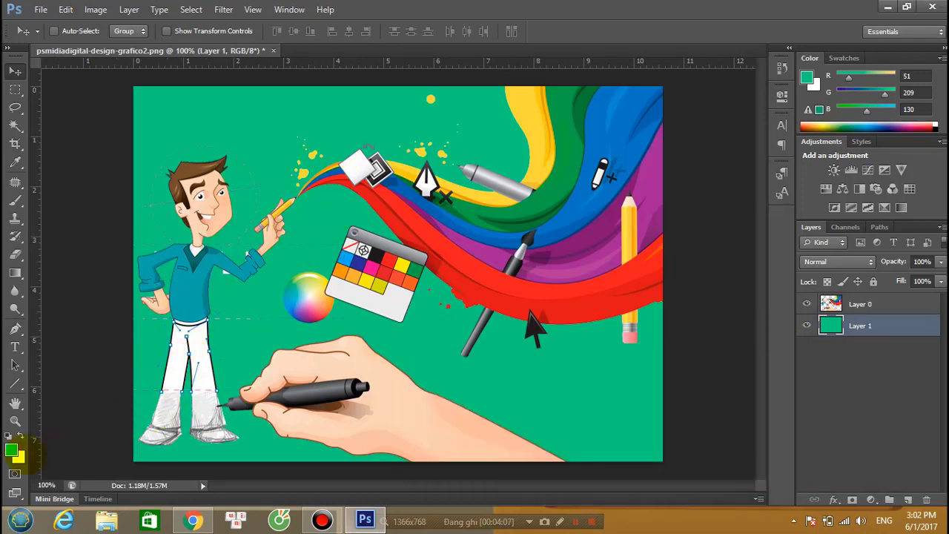
pyautogui.moveTo(395, 266); pyautogui.dragTo(562, 205)
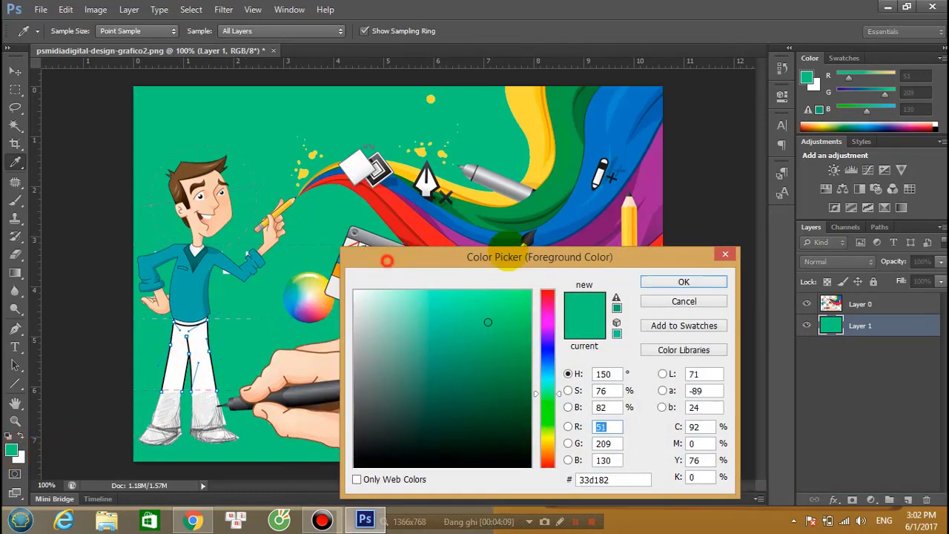
pyautogui.click(413, 414)
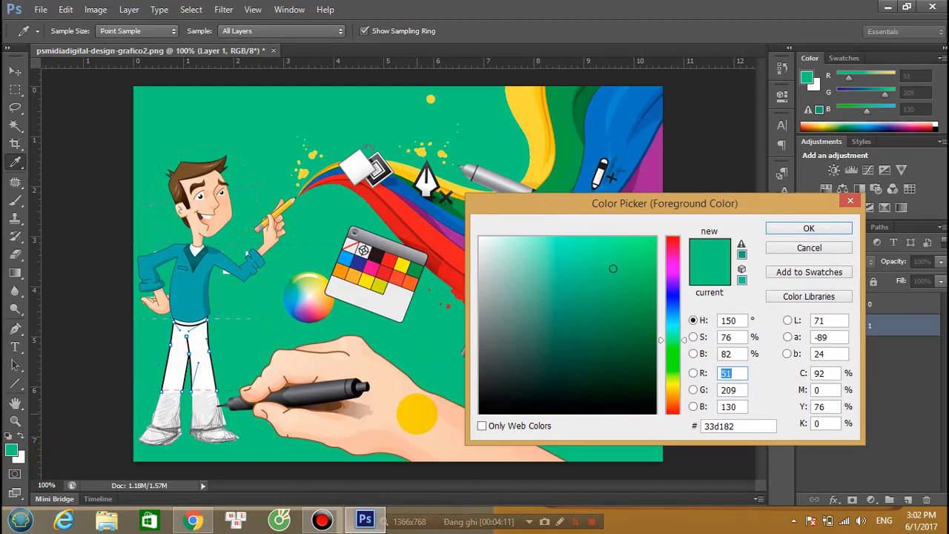
pyautogui.click(449, 412)
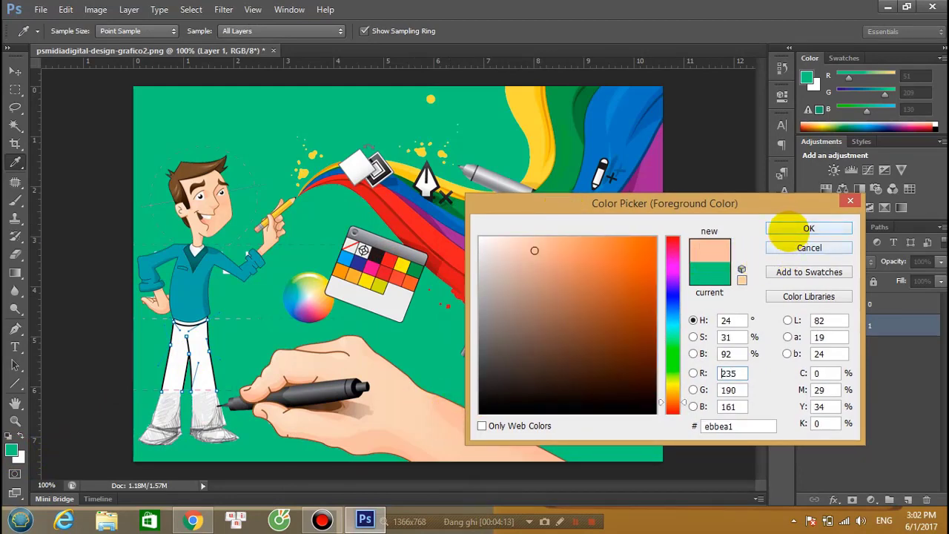
pyautogui.click(789, 236)
pyautogui.press('v')
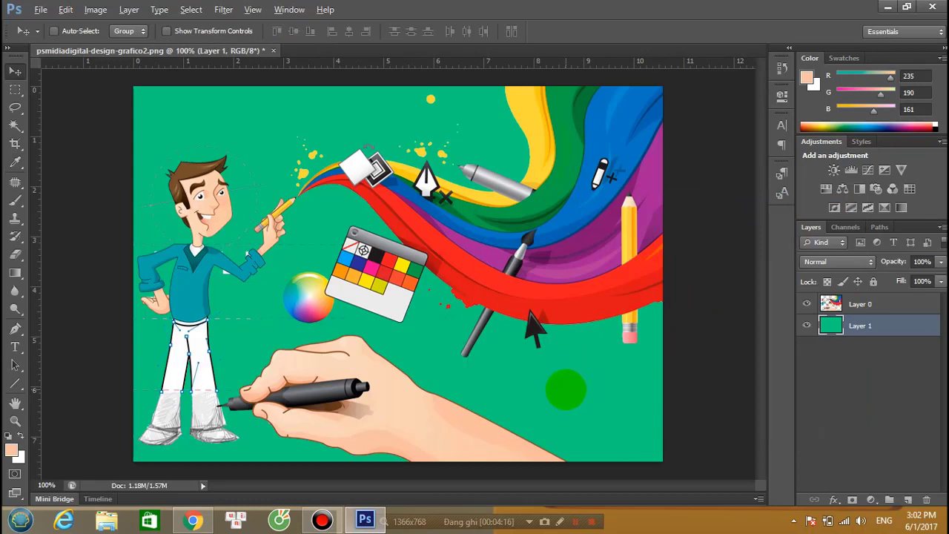
pyautogui.hotkey('alt', 'BackSpace')
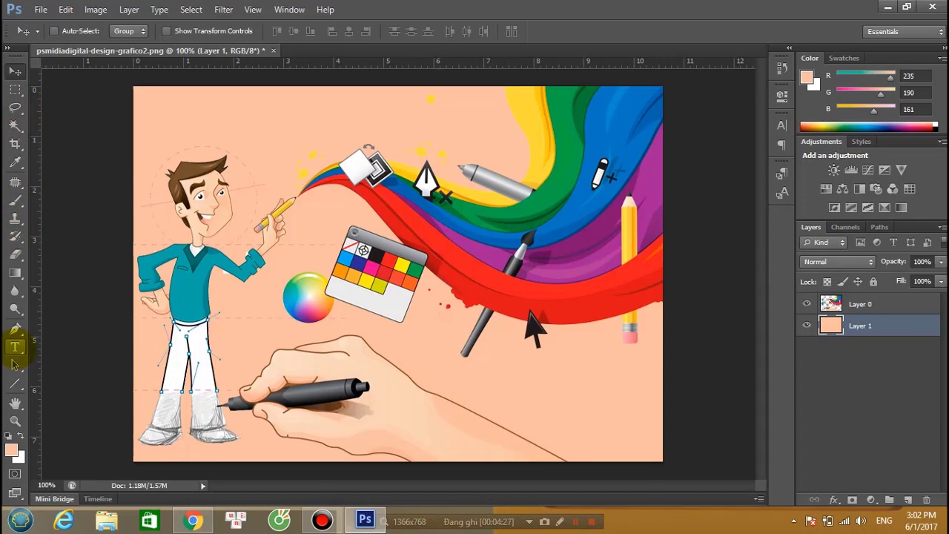
# Type the white 48 pt title 'HOC WEBSITE BLOGGER' in UVN Nhan Nang on the lower middle of the banner
pyautogui.click(15, 346)
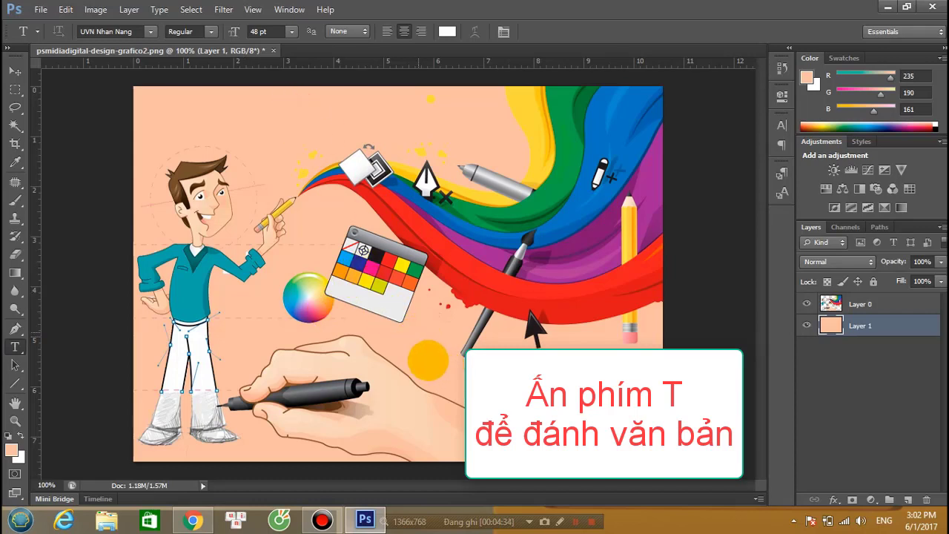
pyautogui.click(427, 359)
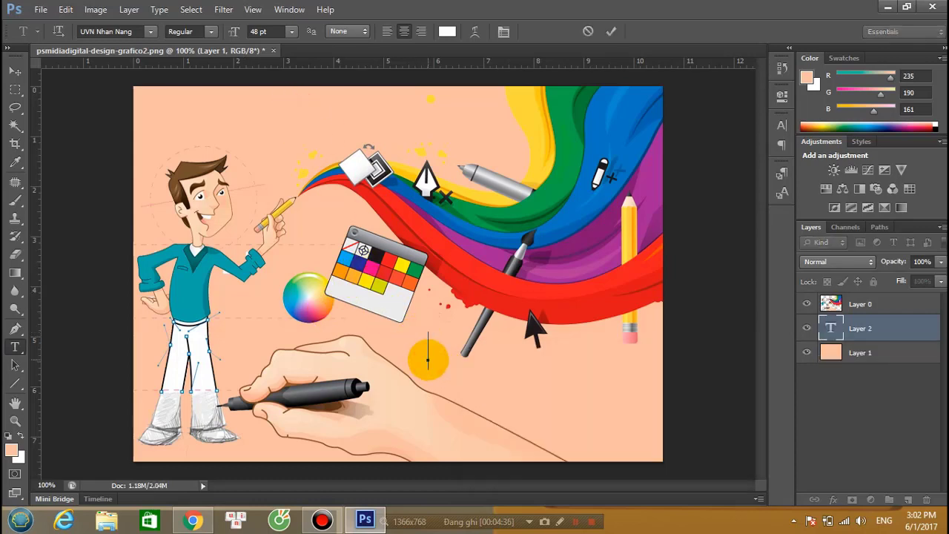
pyautogui.write('h')
pyautogui.press('BackSpace')
pyautogui.write('h')
pyautogui.press('BackSpace')
pyautogui.press('BackSpace')
pyautogui.write('HOC')
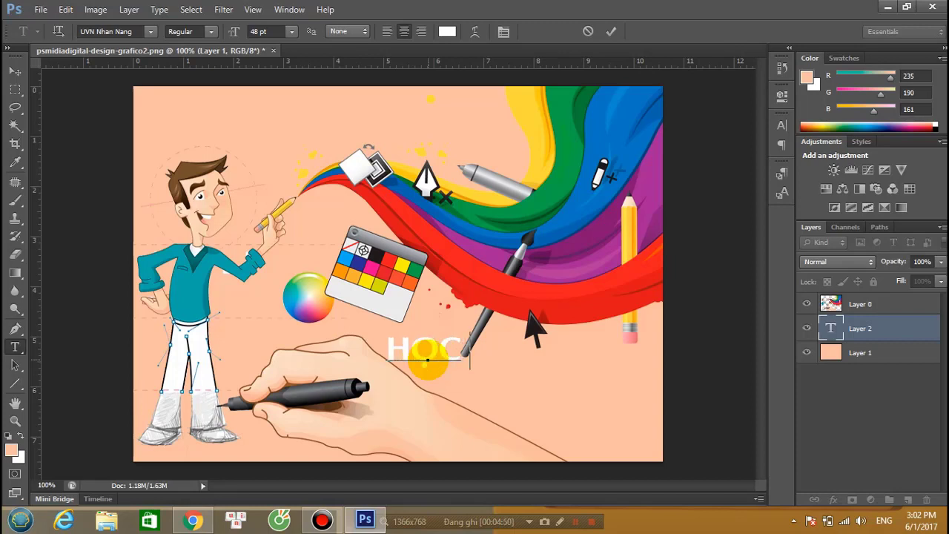
pyautogui.write(' WE')
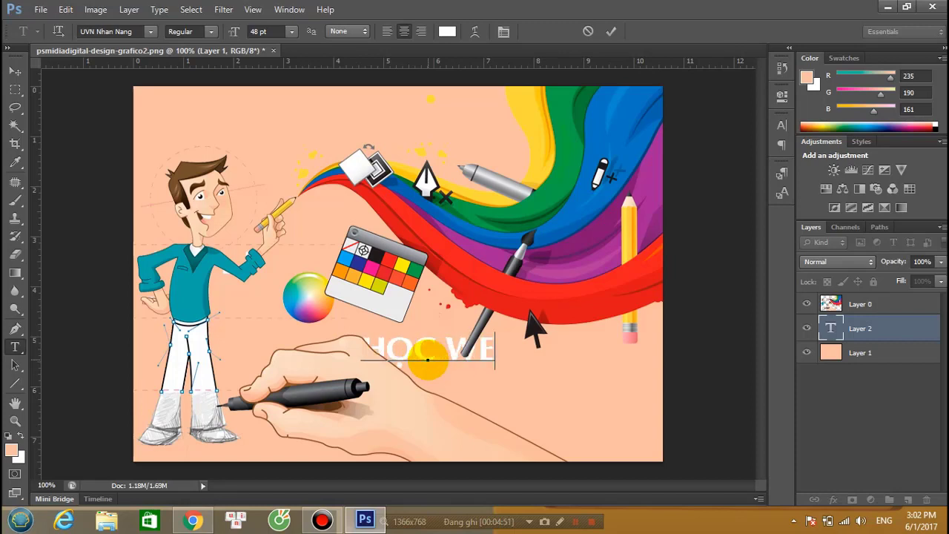
pyautogui.write('BS')
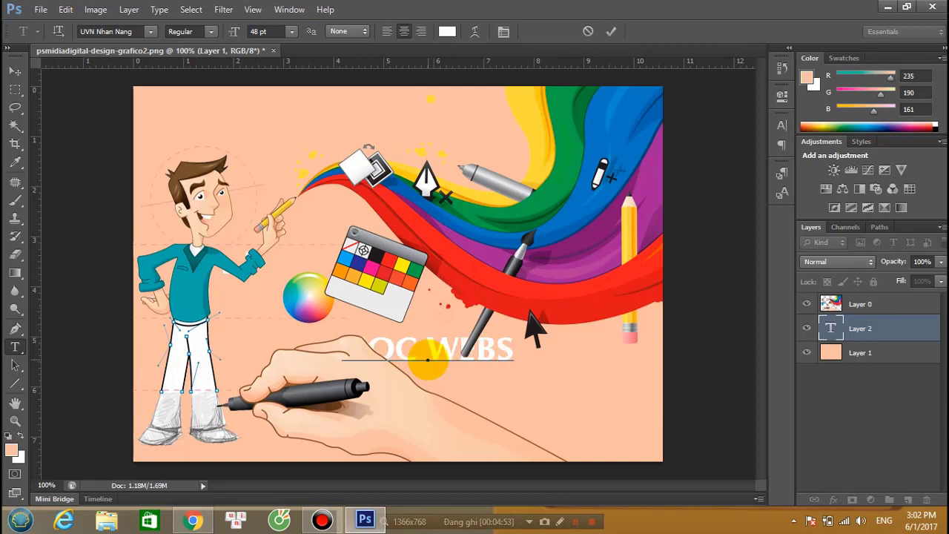
pyautogui.write('ITE ')
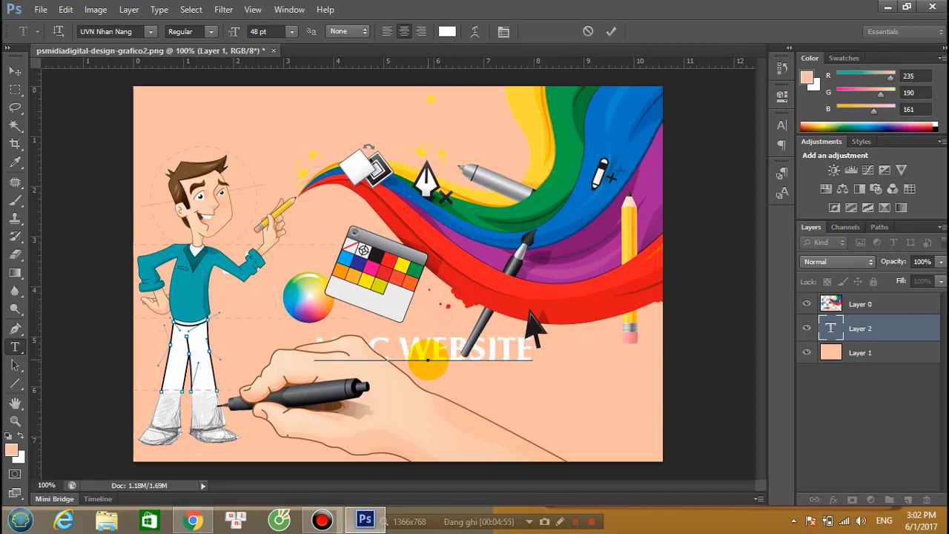
pyautogui.write('BLOGG')
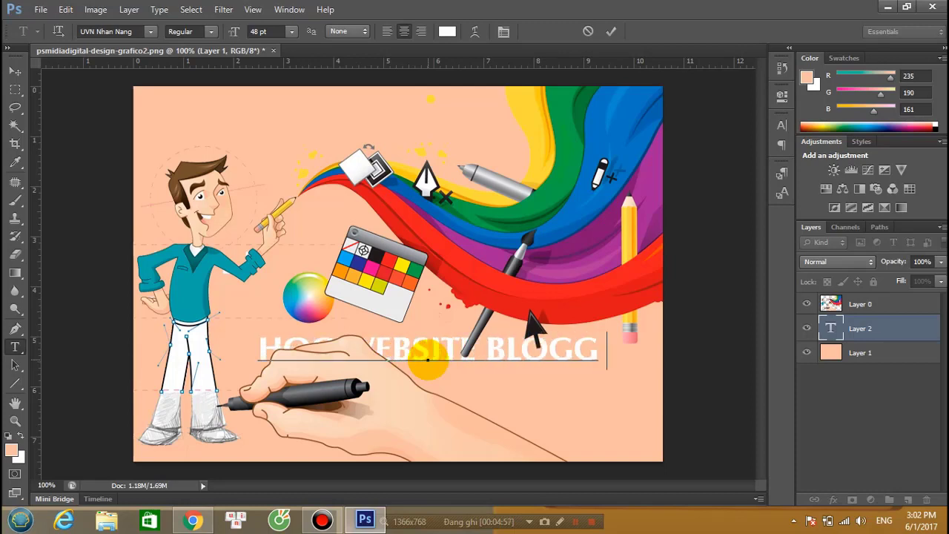
pyautogui.write('ER')
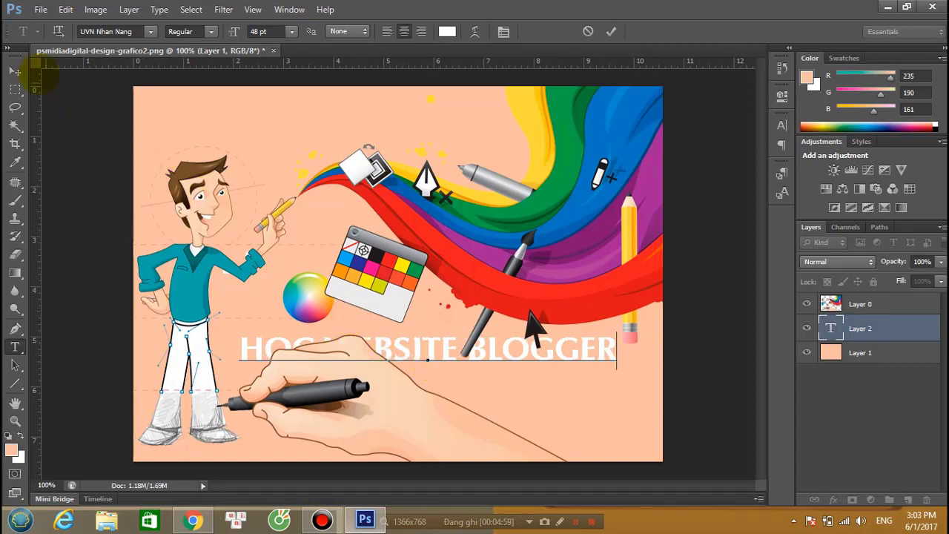
# Drag the HOC WEBSITE BLOGGER title down to the banner's lower edge and move its layer to the top
pyautogui.click(15, 70)
pyautogui.moveTo(448, 357); pyautogui.dragTo(452, 444)
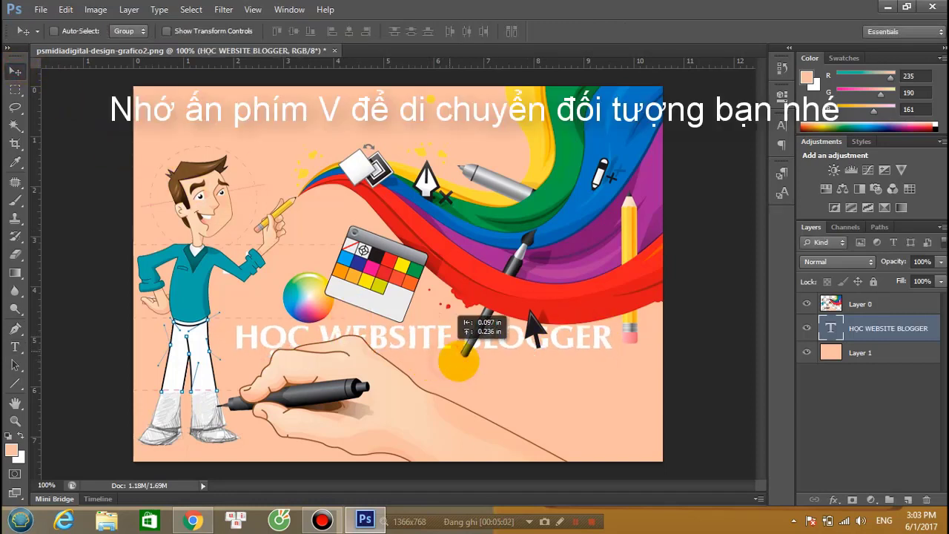
pyautogui.moveTo(460, 408); pyautogui.dragTo(490, 342)
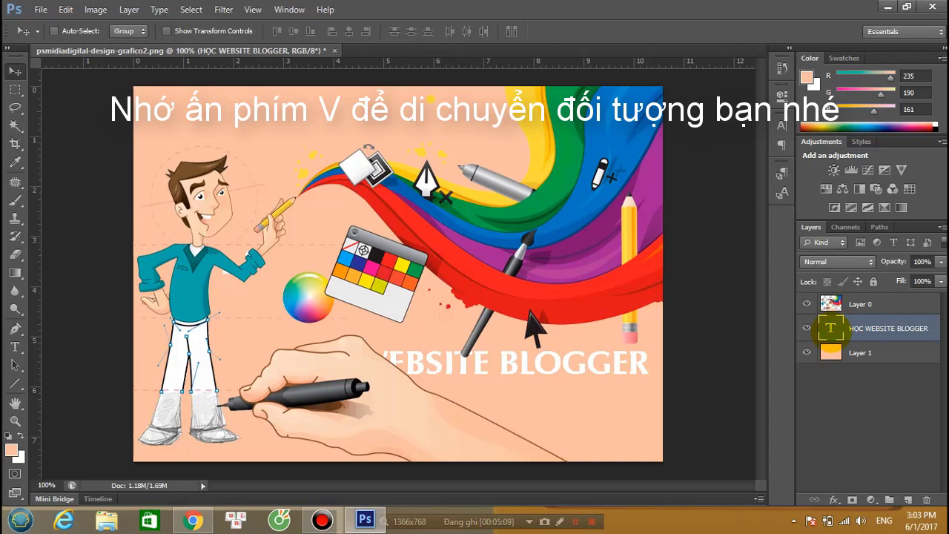
pyautogui.moveTo(830, 328); pyautogui.dragTo(831, 295)
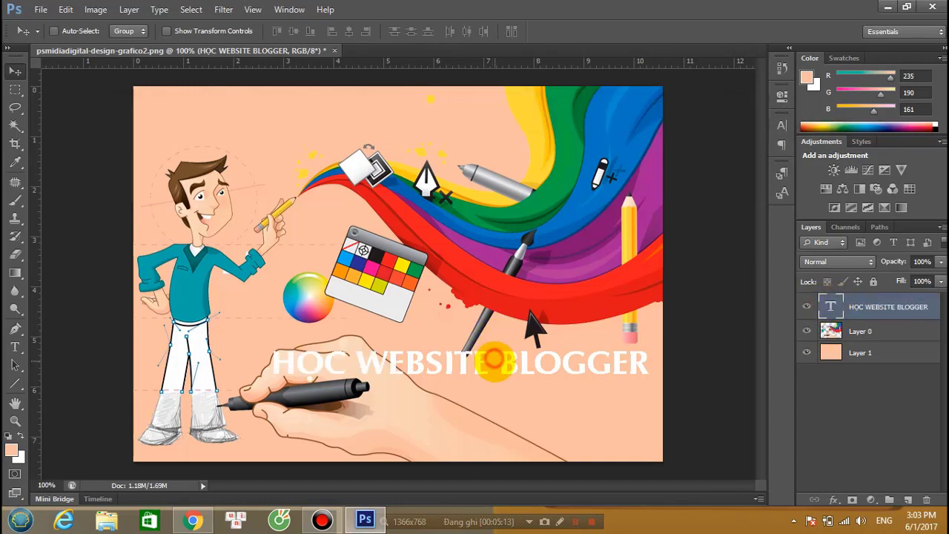
pyautogui.moveTo(492, 358)
pyautogui.mouseDown()
pyautogui.moveTo(503, 386)
pyautogui.moveTo(499, 422)
pyautogui.mouseUp()
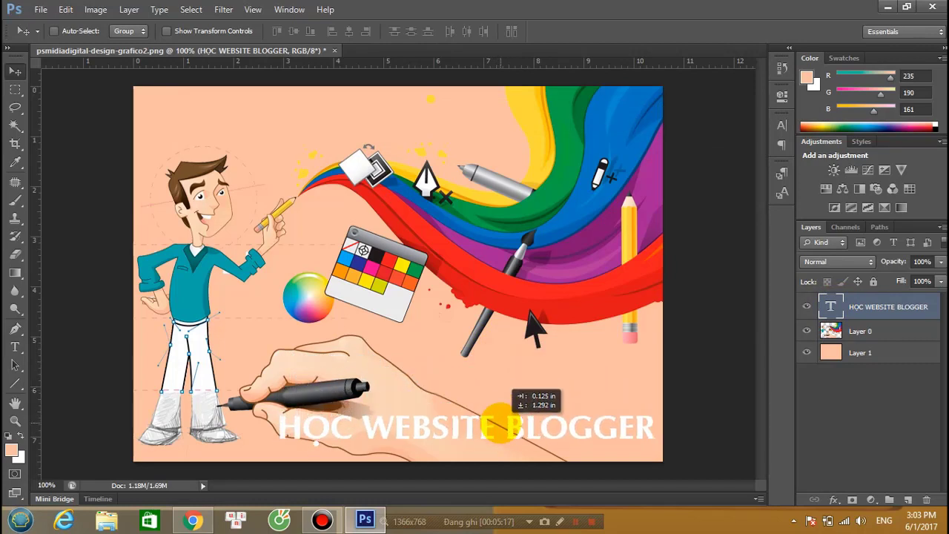
pyautogui.moveTo(499, 422); pyautogui.dragTo(498, 422)
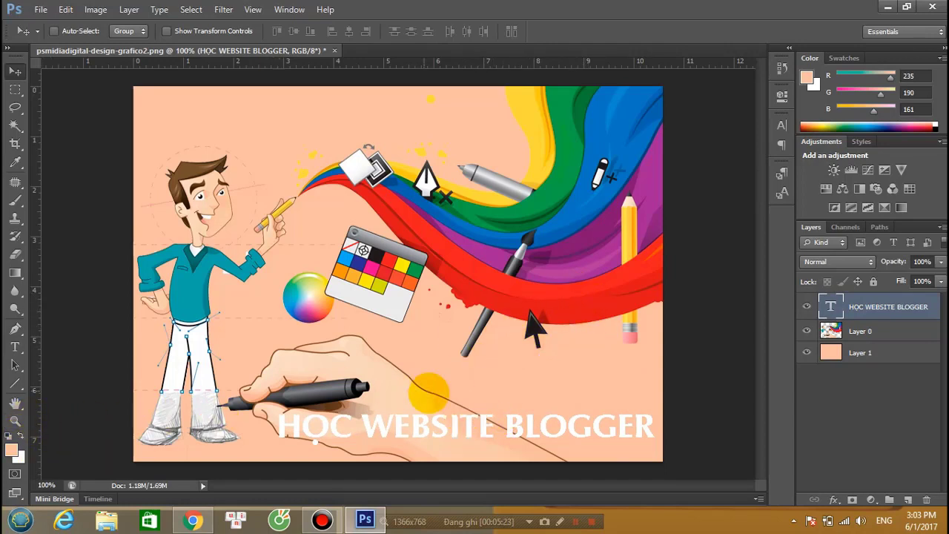
# Sample the ribbon's red (R 235, G 30, B 37) as the title colour
pyautogui.press('i')
pyautogui.click(12, 449)
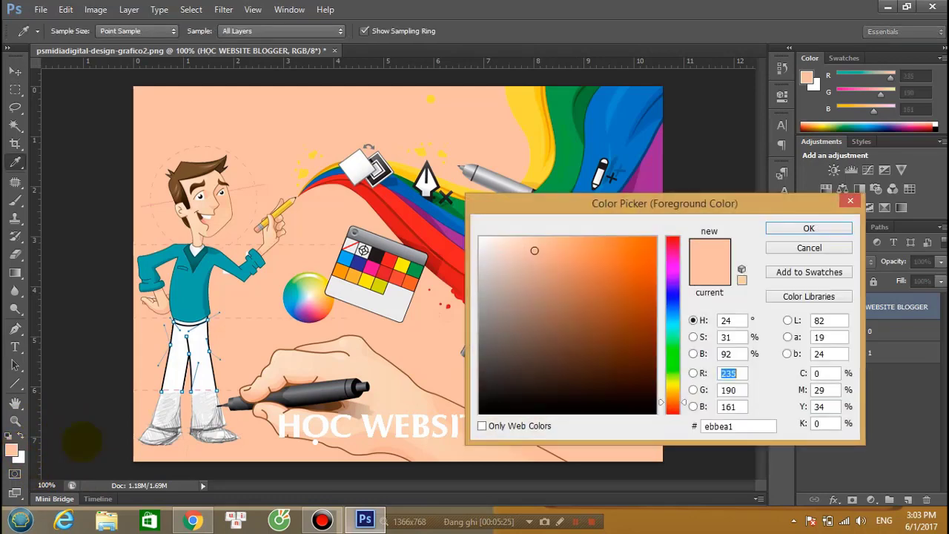
pyautogui.moveTo(576, 207); pyautogui.dragTo(723, 328)
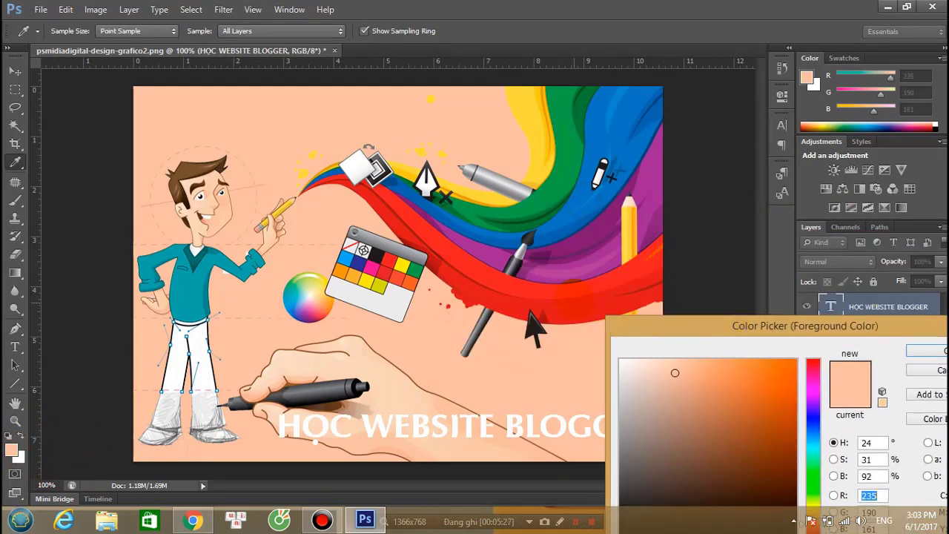
pyautogui.click(563, 304)
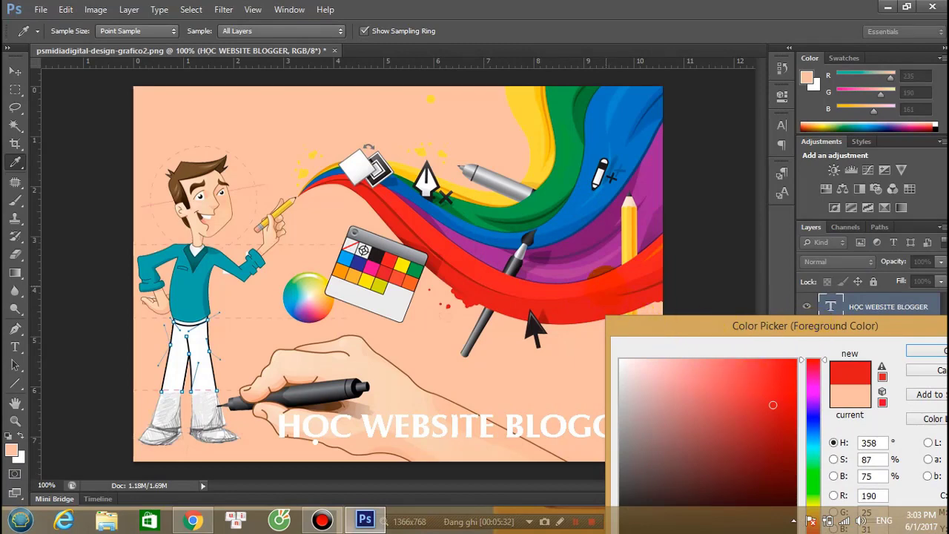
pyautogui.click(592, 278)
pyautogui.click(917, 350)
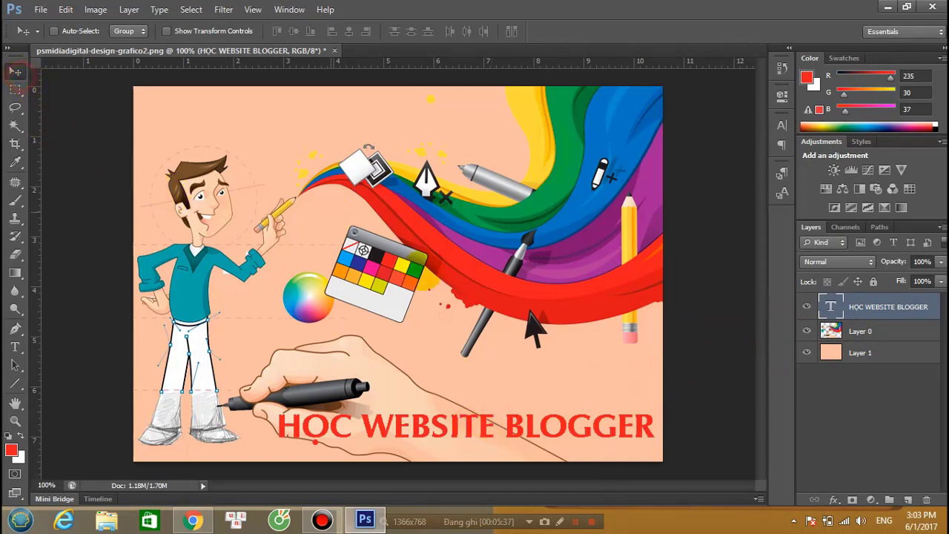
# Shift the red title slightly left along the bottom of the banner
pyautogui.moveTo(477, 415)
pyautogui.mouseDown()
pyautogui.moveTo(469, 420)
pyautogui.moveTo(474, 441)
pyautogui.mouseUp()
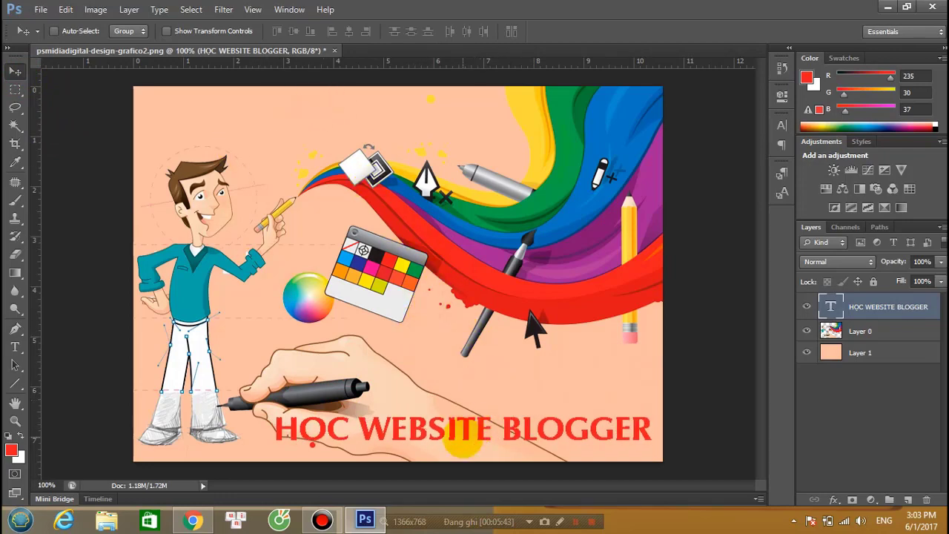
pyautogui.moveTo(466, 437)
pyautogui.mouseDown()
pyautogui.moveTo(336, 128)
pyautogui.moveTo(495, 439)
pyautogui.mouseUp()
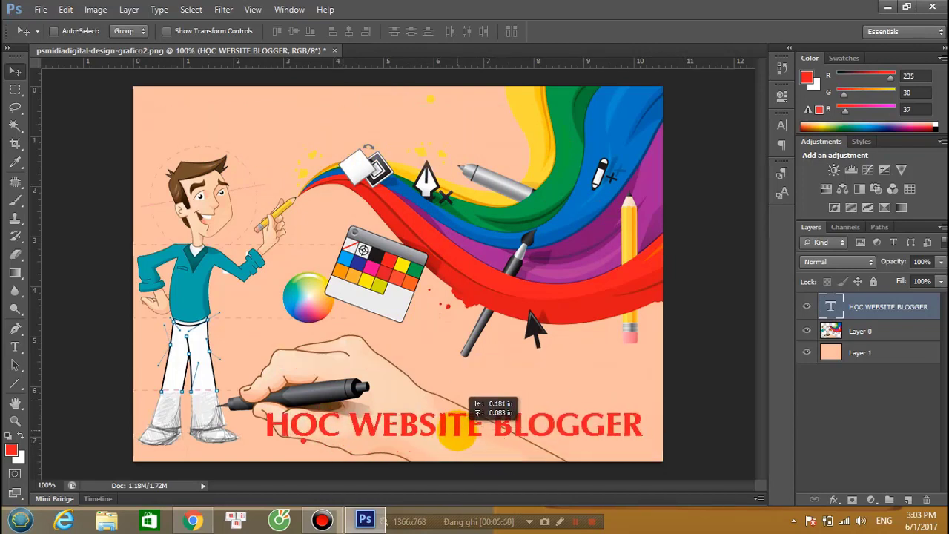
pyautogui.moveTo(496, 443); pyautogui.dragTo(462, 434)
# Set the HOC WEBSITE BLOGGER title text to 24 pt and commit the edit
pyautogui.click(16, 345)
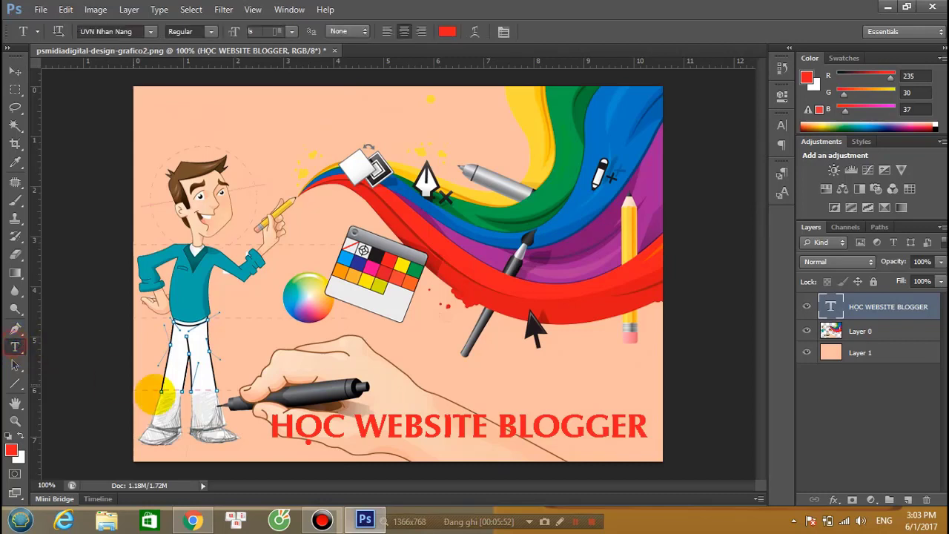
pyautogui.moveTo(270, 426); pyautogui.dragTo(653, 426)
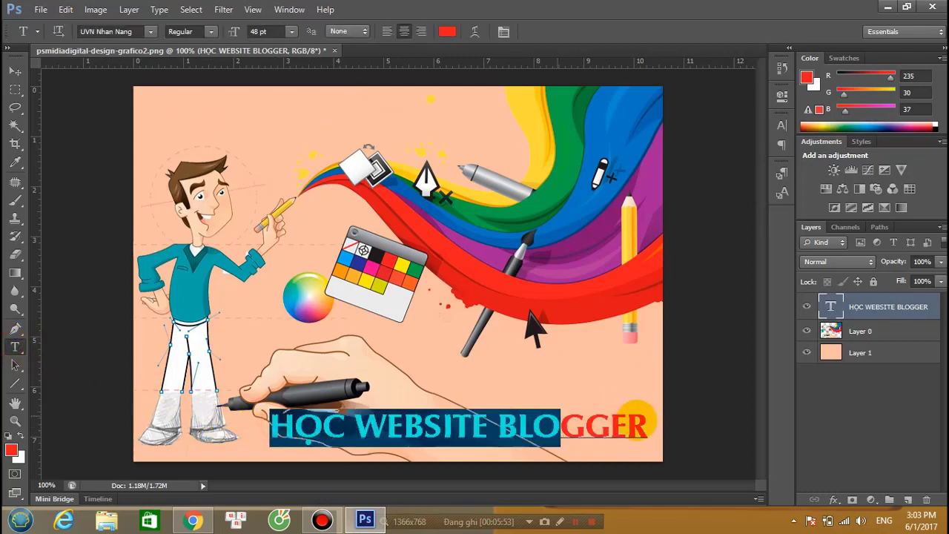
pyautogui.click(292, 32)
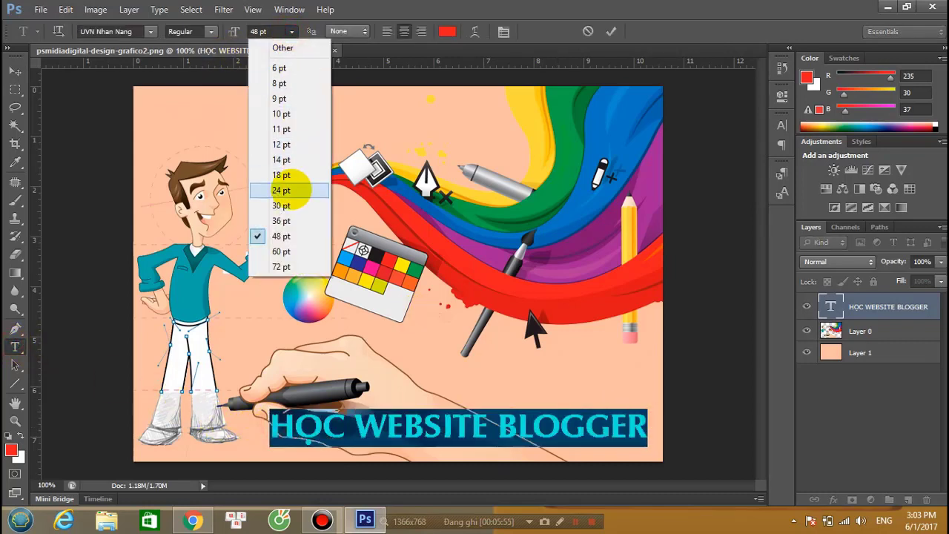
pyautogui.click(298, 188)
pyautogui.click(456, 436)
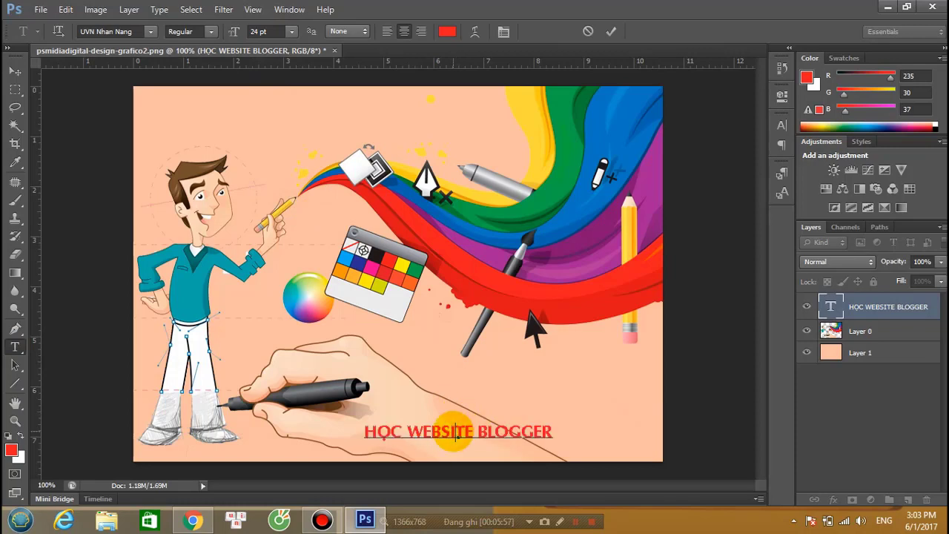
pyautogui.click(15, 70)
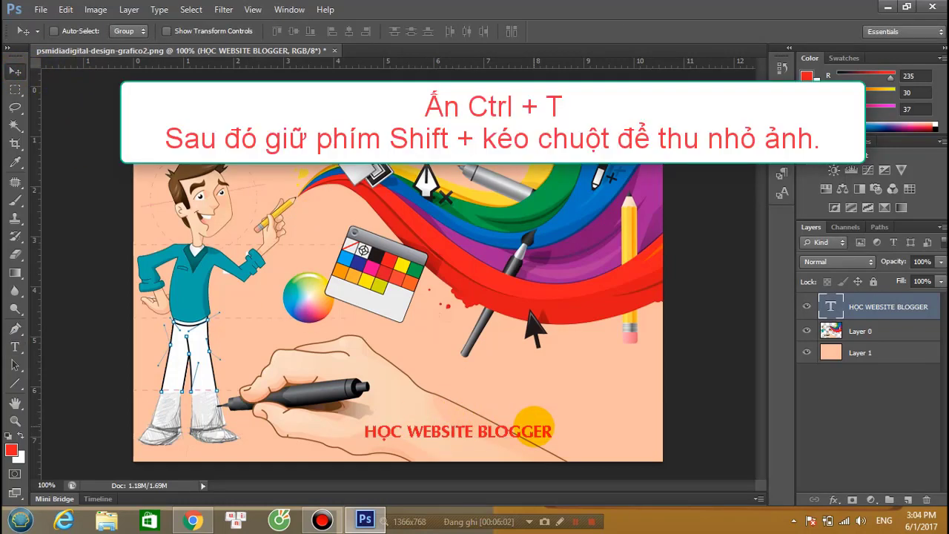
# Free-transform the title to a smaller, flatter size at the lower right
pyautogui.hotkey('ctrl', 't')
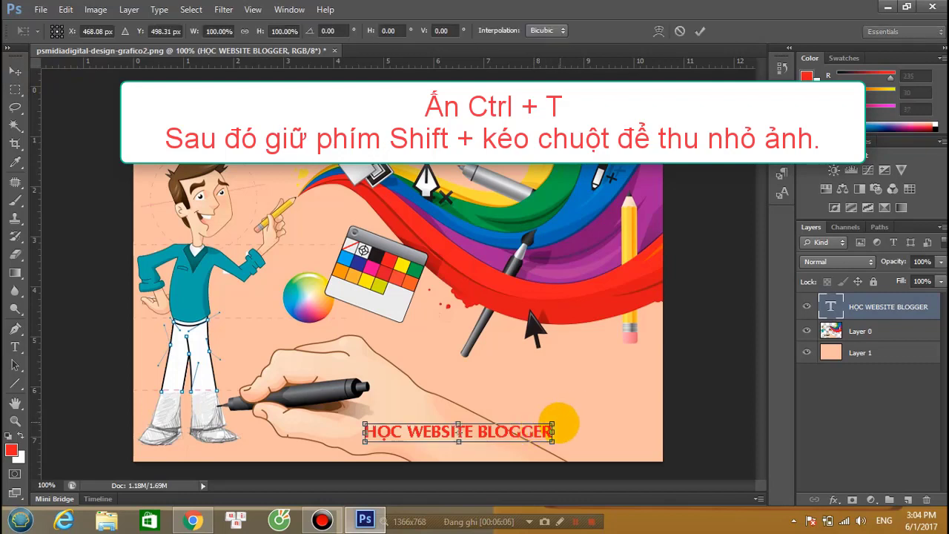
pyautogui.moveTo(552, 424); pyautogui.dragTo(621, 391)
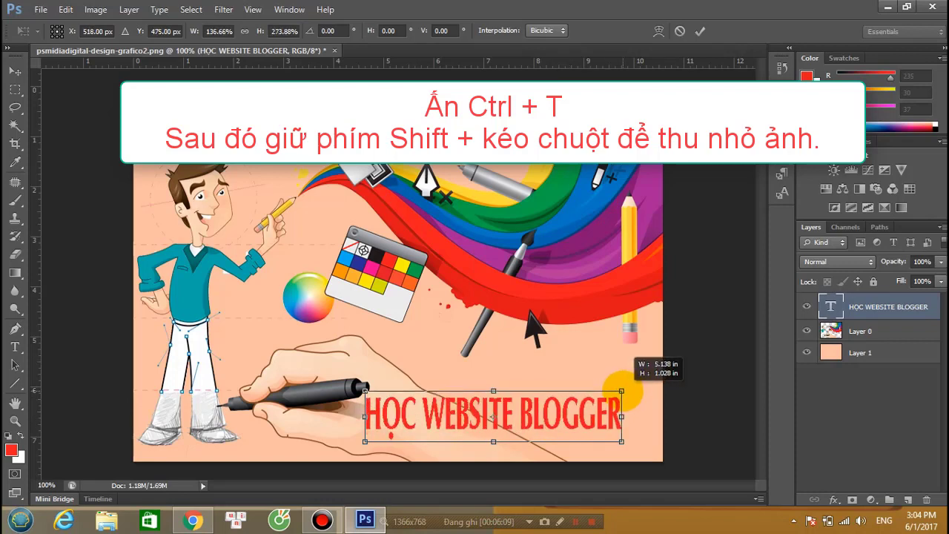
pyautogui.moveTo(621, 391)
pyautogui.mouseDown()
pyautogui.moveTo(591, 402)
pyautogui.moveTo(559, 434)
pyautogui.moveTo(571, 404)
pyautogui.moveTo(610, 381)
pyautogui.mouseUp()
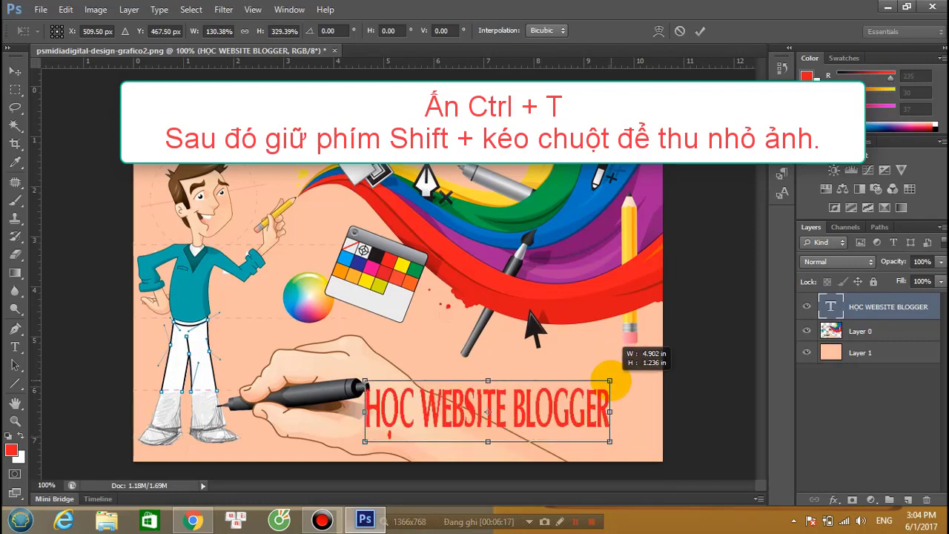
pyautogui.moveTo(609, 381)
pyautogui.mouseDown()
pyautogui.moveTo(614, 416)
pyautogui.moveTo(641, 416)
pyautogui.moveTo(553, 422)
pyautogui.moveTo(627, 417)
pyautogui.mouseUp()
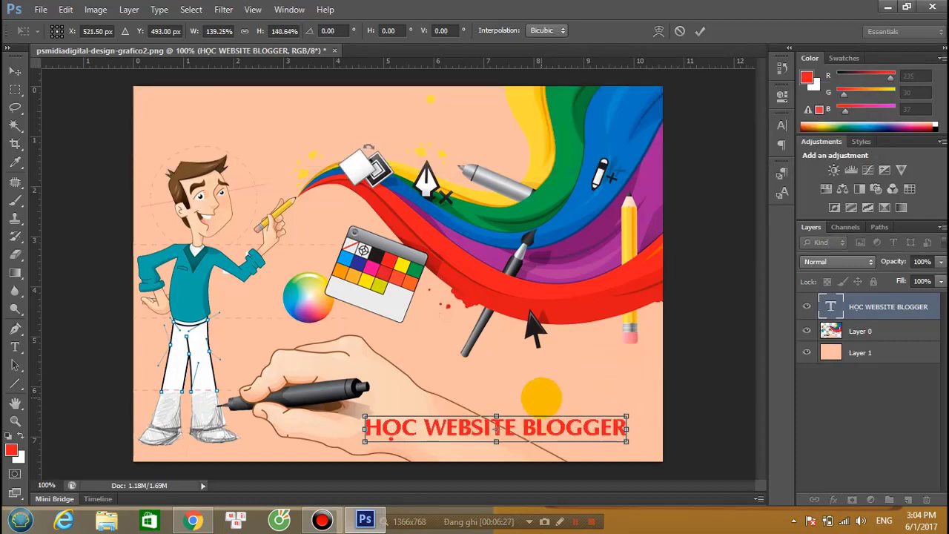
pyautogui.press('Return')
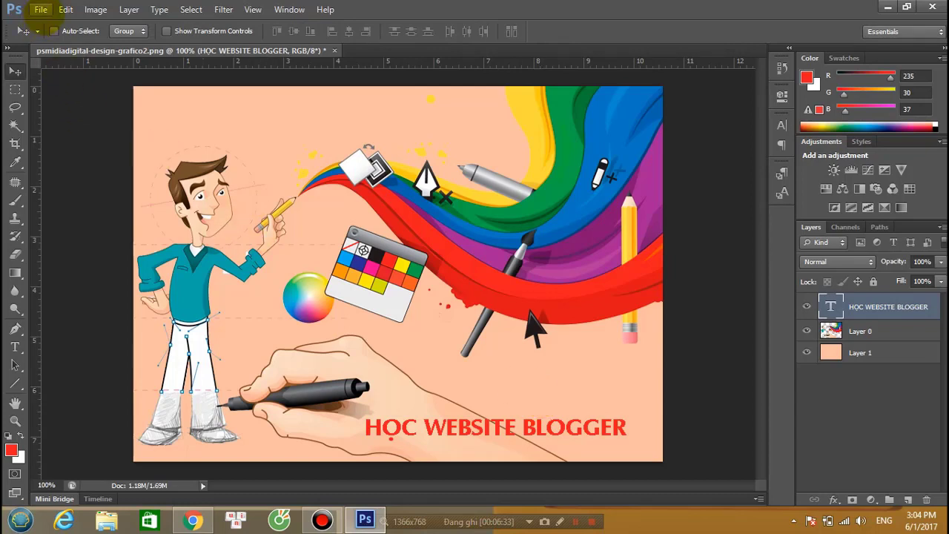
# Start a Save As of the banner with JPEG as the file format
pyautogui.click(40, 8)
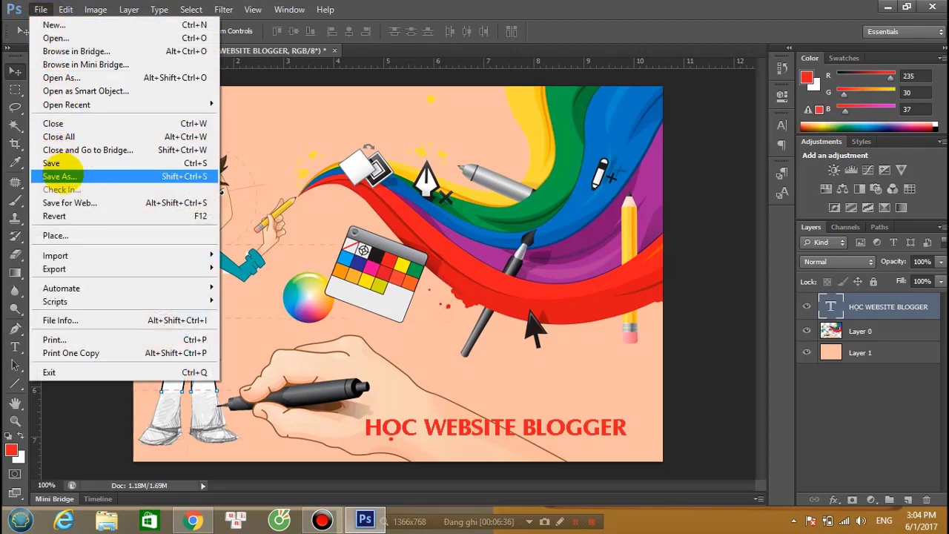
pyautogui.click(63, 176)
pyautogui.click(461, 332)
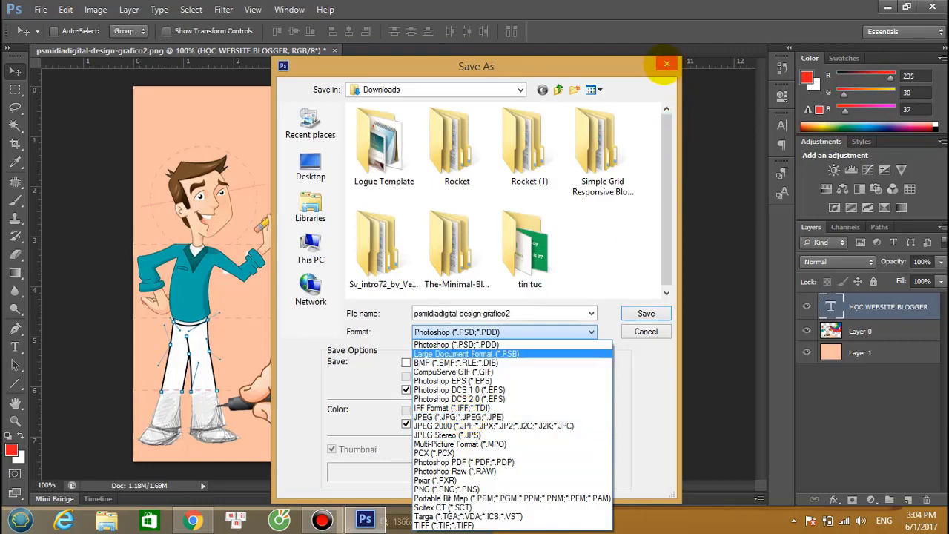
pyautogui.click(649, 82)
pyautogui.click(667, 64)
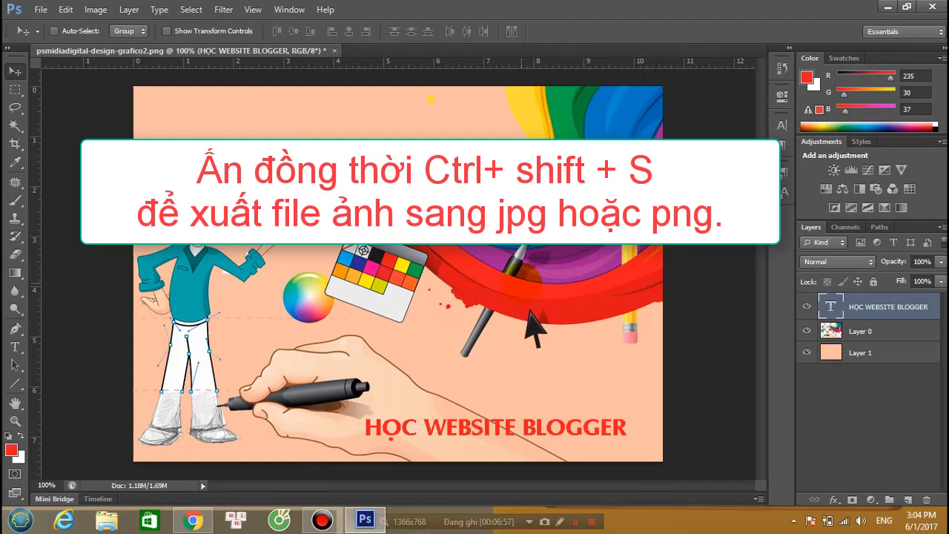
pyautogui.hotkey('ctrl', 'shift', 's')
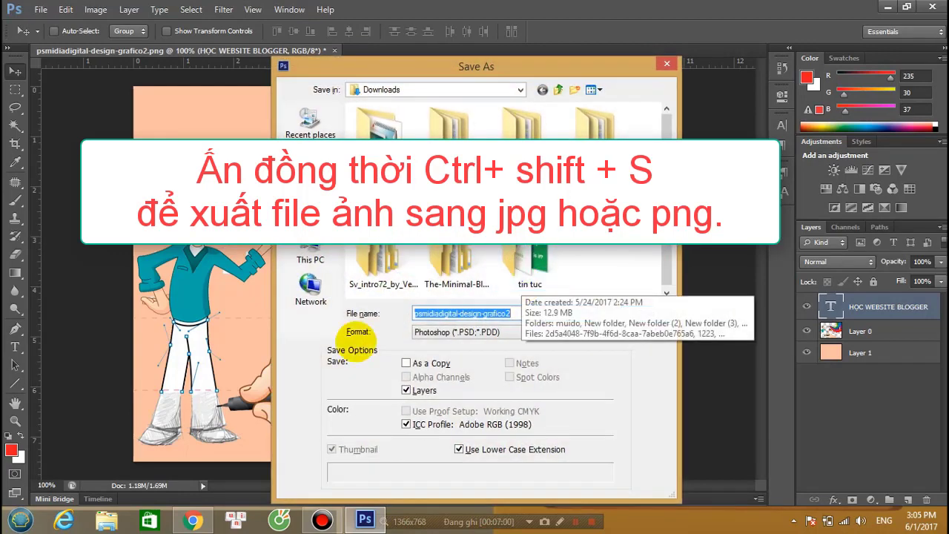
pyautogui.click(442, 332)
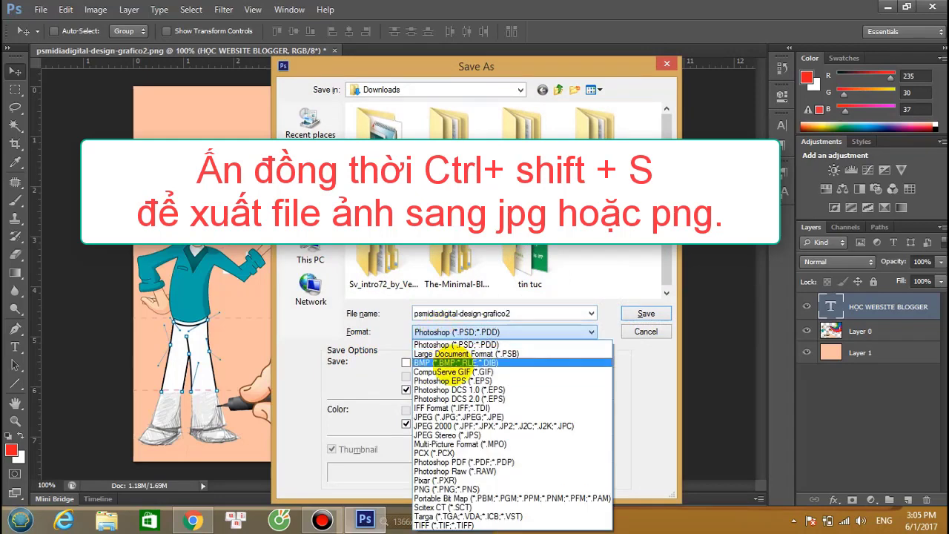
pyautogui.click(444, 418)
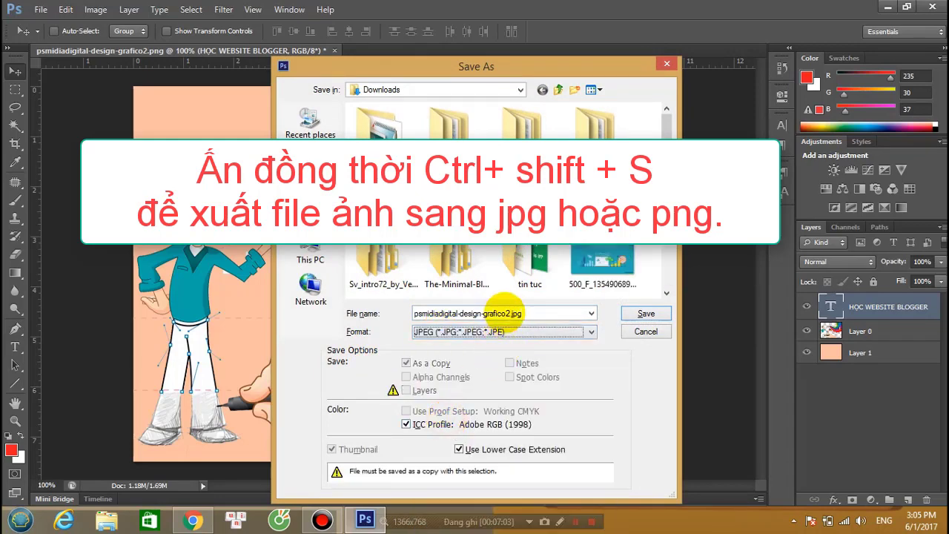
# Name the file hoc-thiet-ke-website-blogger and copy that name
pyautogui.doubleClick(505, 313)
pyautogui.write('H')
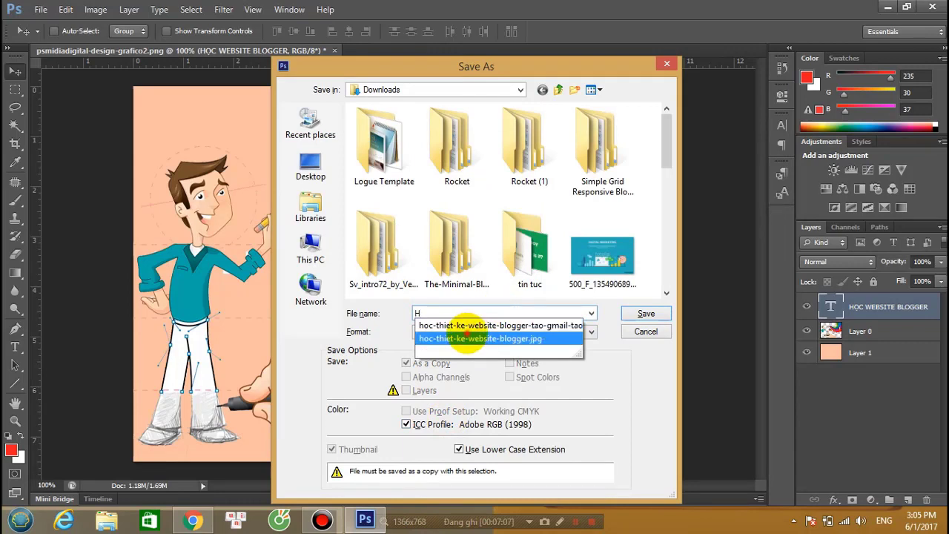
pyautogui.click(479, 338)
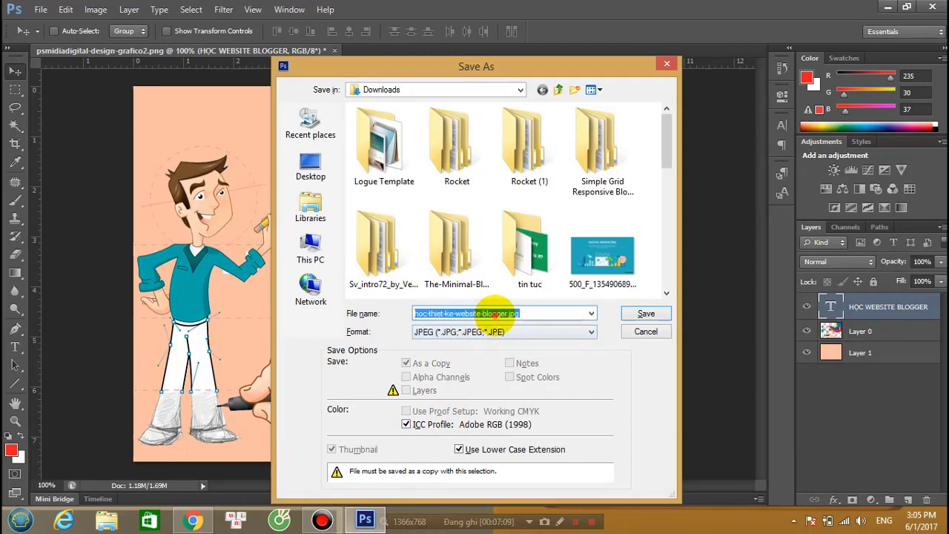
pyautogui.click(499, 313)
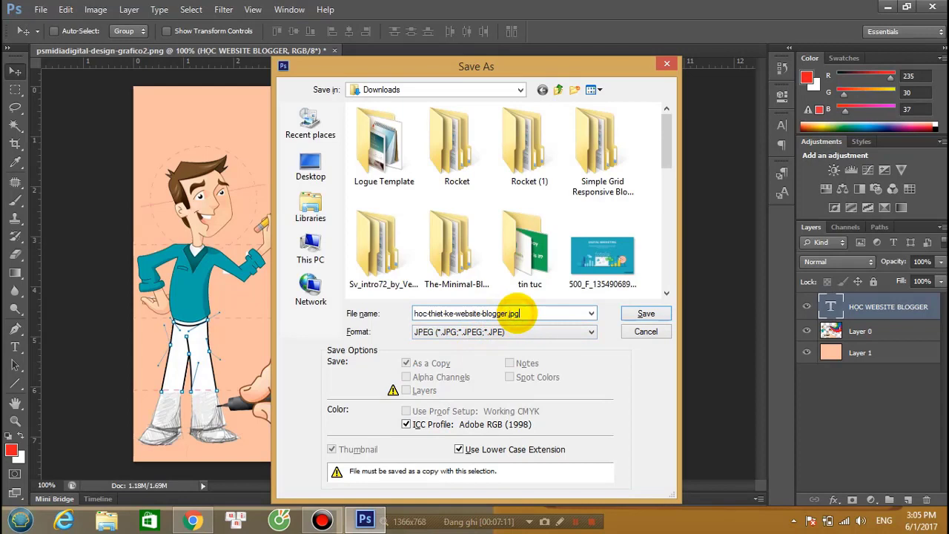
pyautogui.press('BackSpace')
pyautogui.press('BackSpace')
pyautogui.press('BackSpace')
pyautogui.press('BackSpace')
pyautogui.moveTo(517, 314); pyautogui.dragTo(401, 314)
pyautogui.rightClick(435, 310)
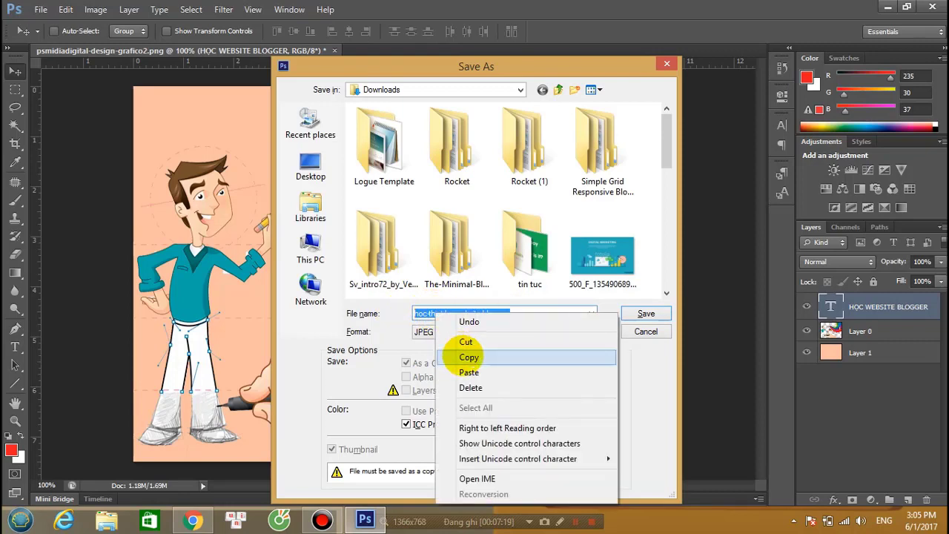
pyautogui.click(468, 357)
pyautogui.click(512, 314)
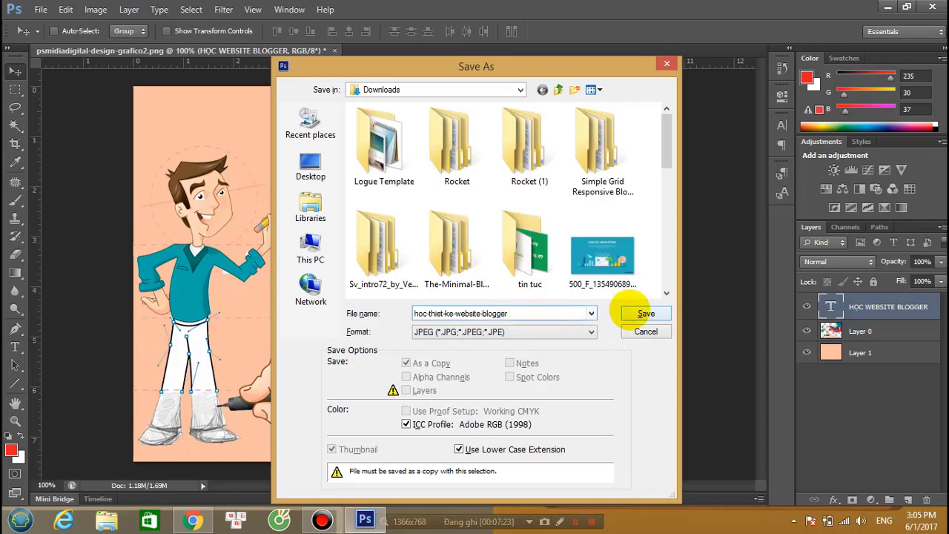
# Save it to Downloads, replacing the old file, at Maximum quality 12, then minimize Photoshop
pyautogui.click(629, 312)
pyautogui.click(454, 207)
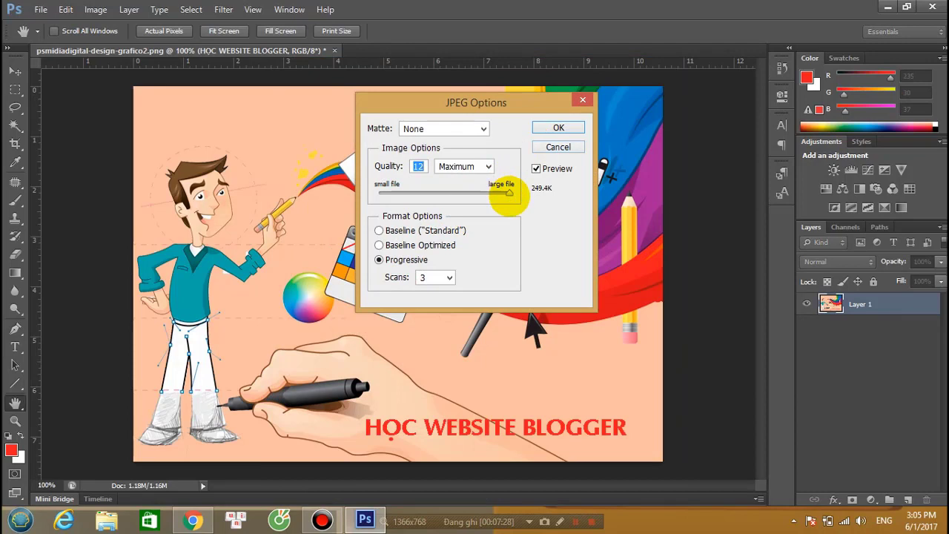
pyautogui.moveTo(508, 192); pyautogui.dragTo(534, 197)
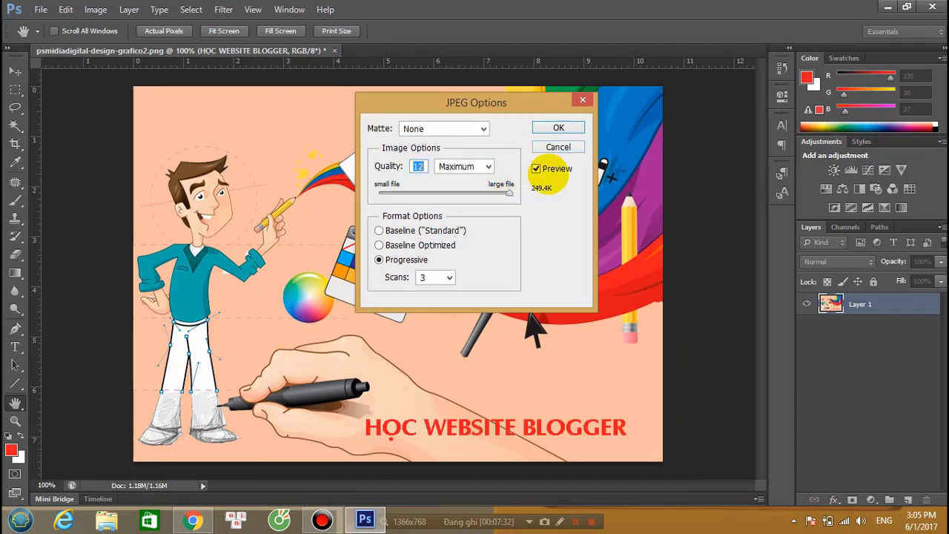
pyautogui.click(558, 127)
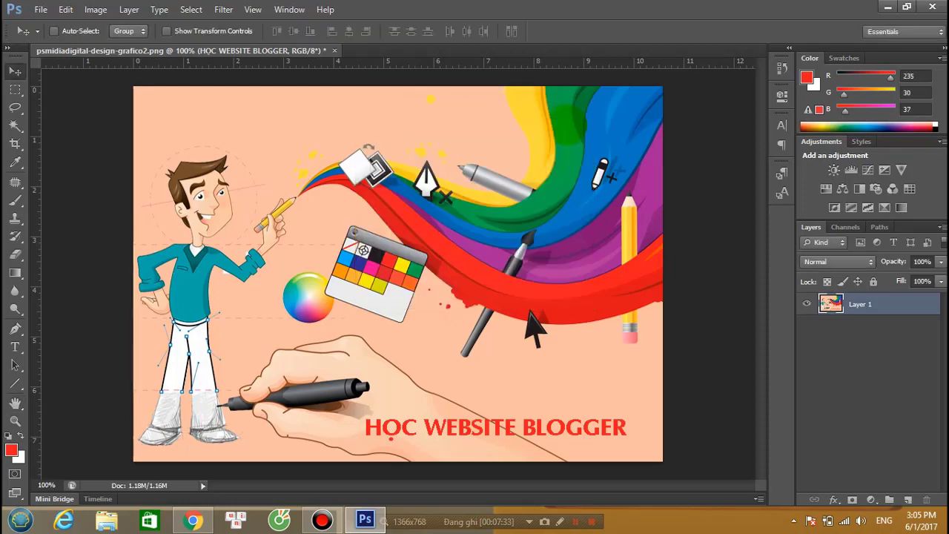
pyautogui.click(888, 6)
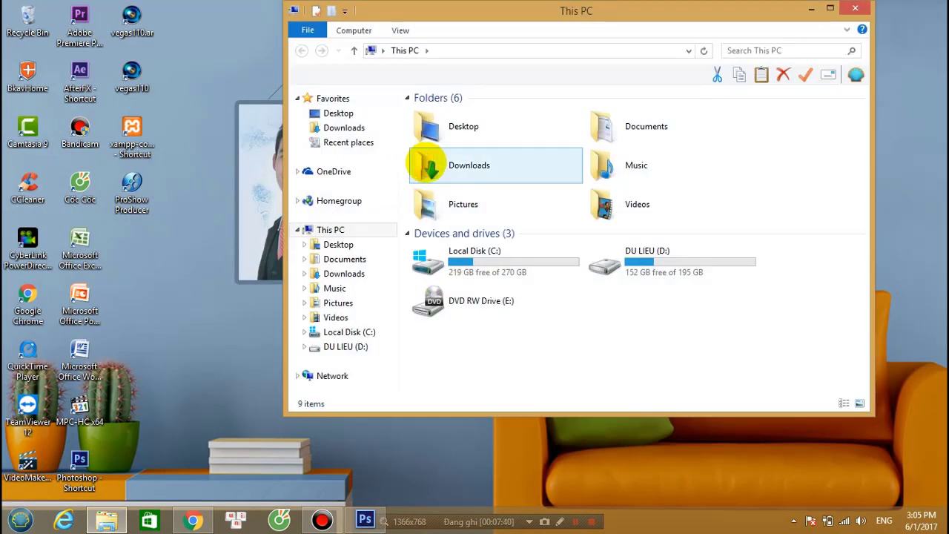
# Open hoc-thiet-ke-website-blogger from Downloads in Photo Viewer, then close the preview
pyautogui.doubleClick(455, 165)
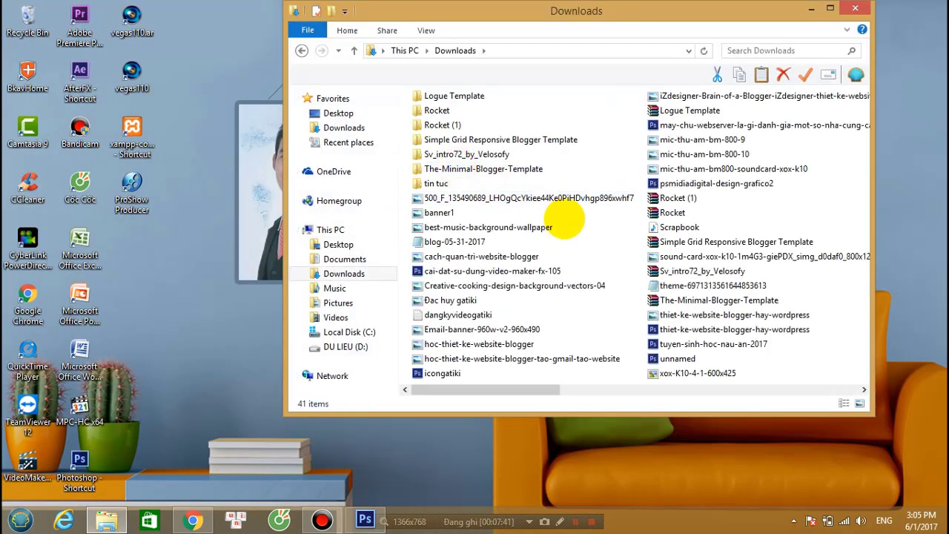
pyautogui.click(493, 198)
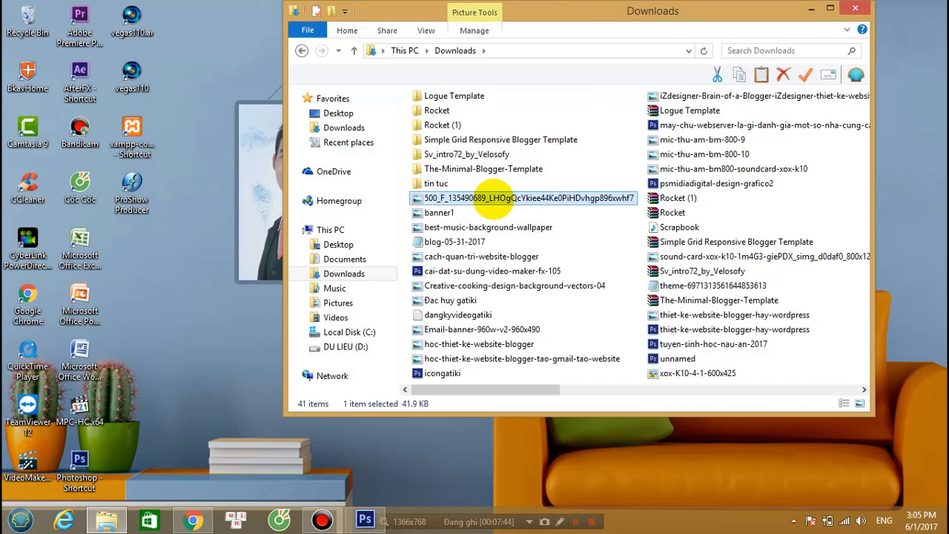
pyautogui.press('h')
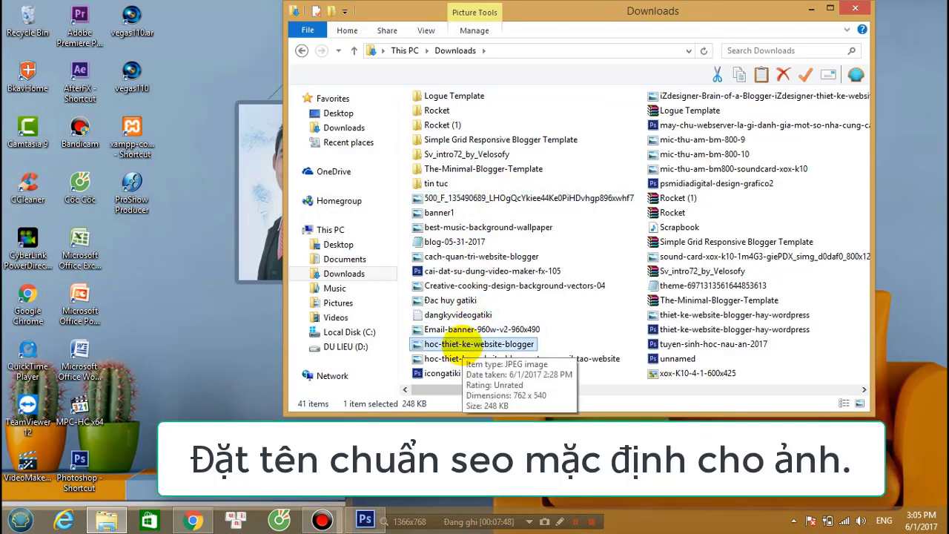
pyautogui.doubleClick(454, 343)
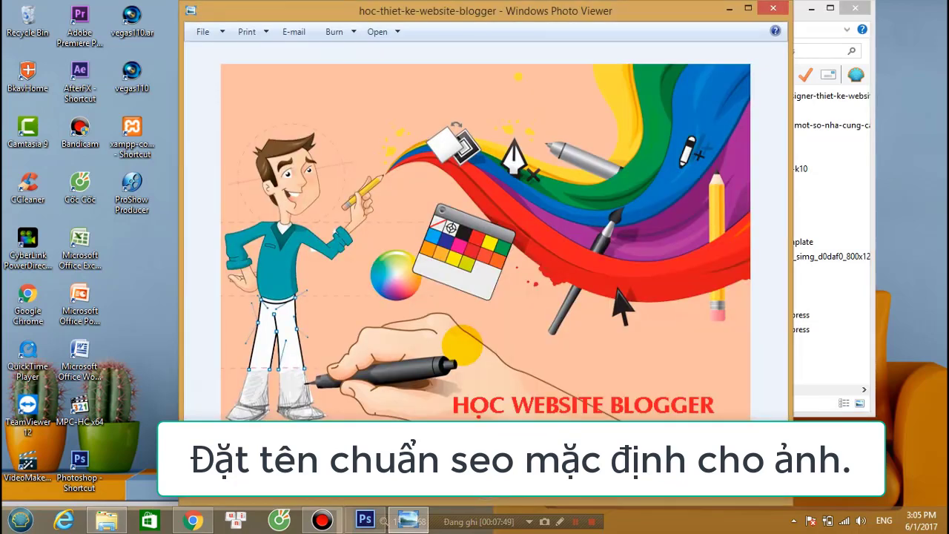
pyautogui.click(776, 9)
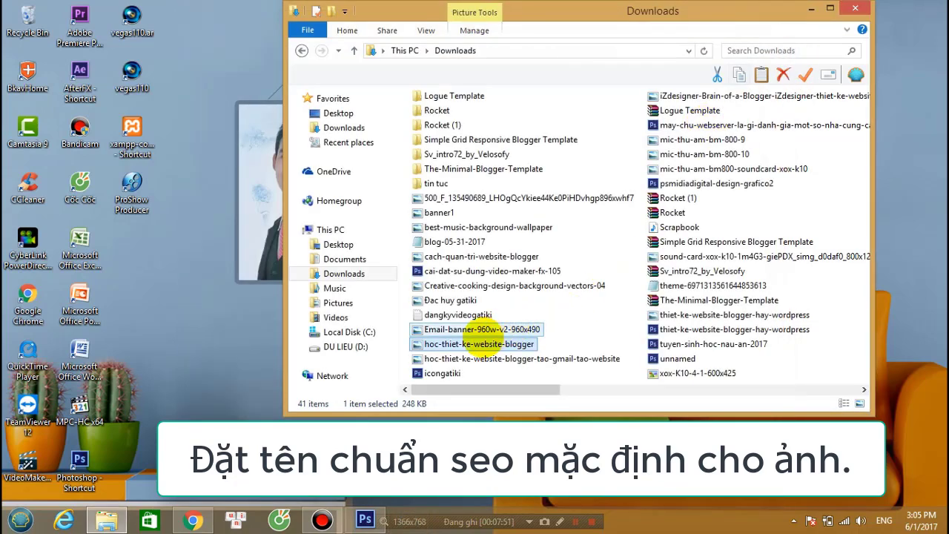
# In the file's Details properties, set Title and Subject to hoc-thiet-ke-website-blogger and rate it three stars
pyautogui.rightClick(479, 344)
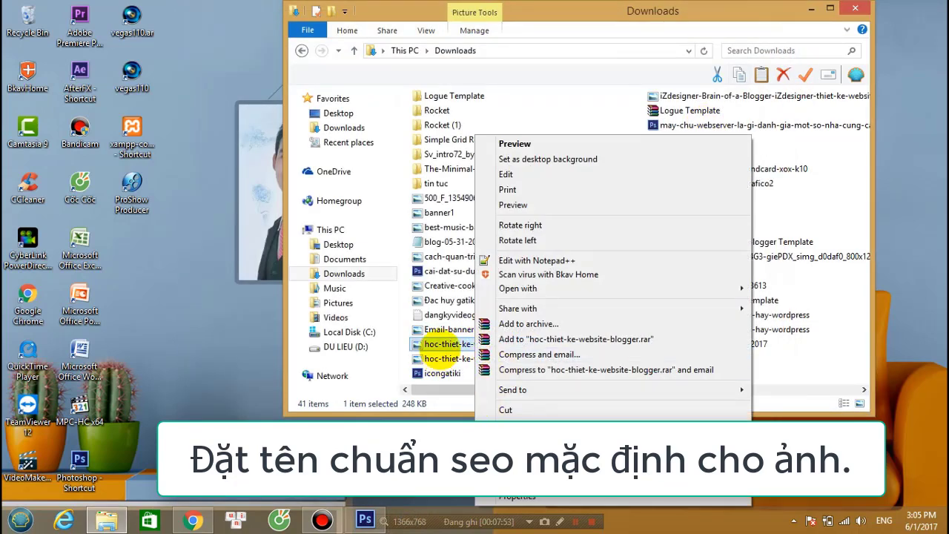
pyautogui.click(508, 497)
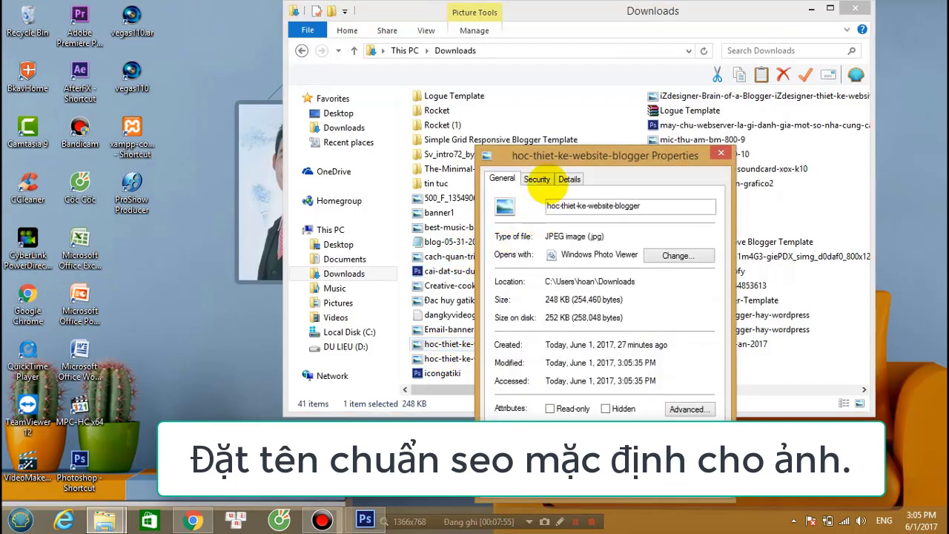
pyautogui.click(569, 179)
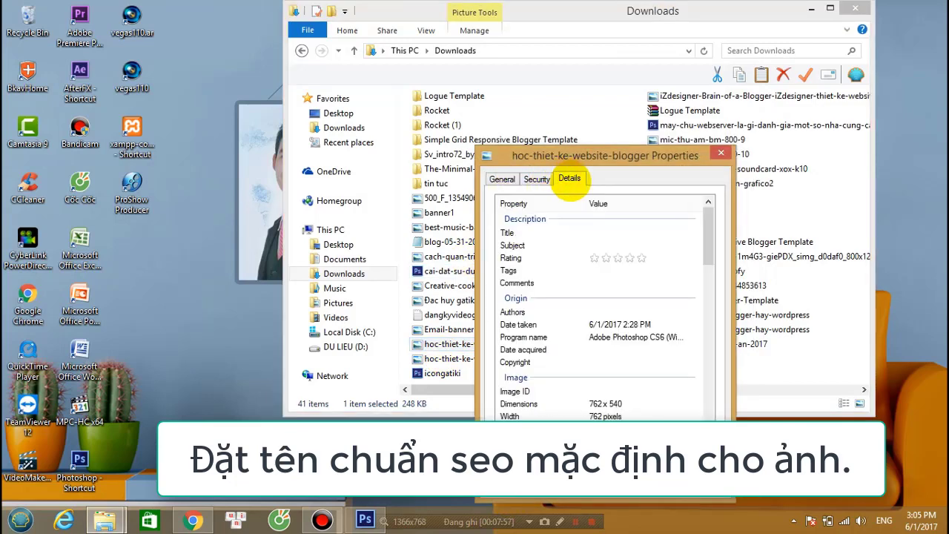
pyautogui.click(605, 232)
pyautogui.rightClick(608, 234)
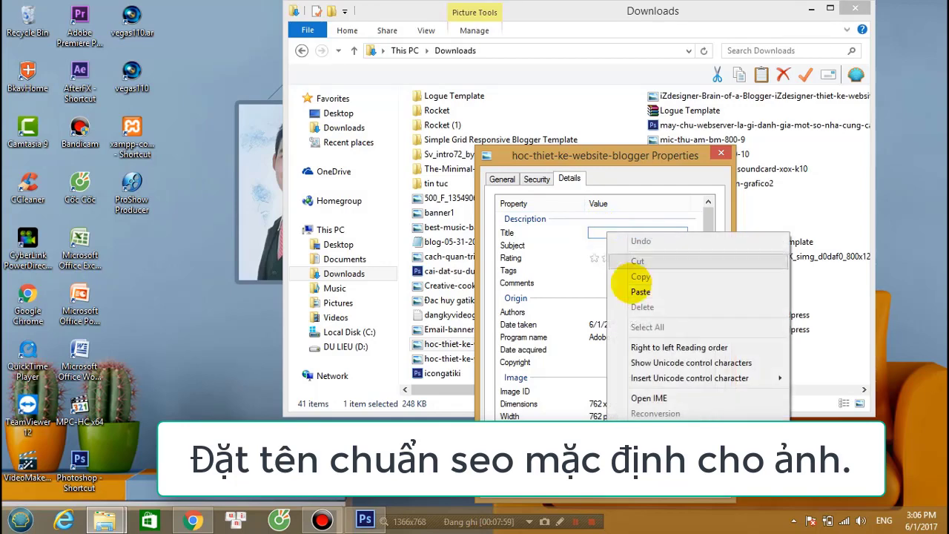
pyautogui.click(639, 292)
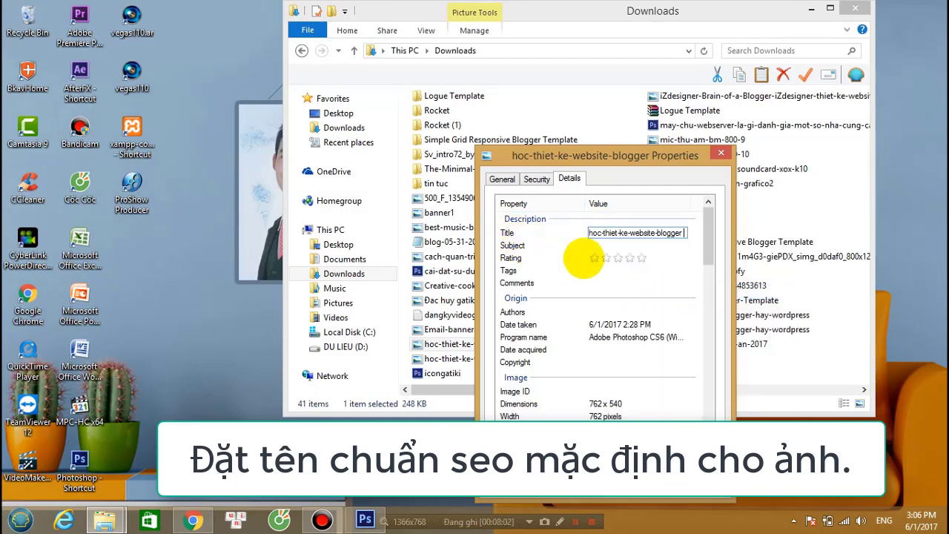
pyautogui.click(591, 245)
pyautogui.rightClick(593, 245)
pyautogui.click(615, 304)
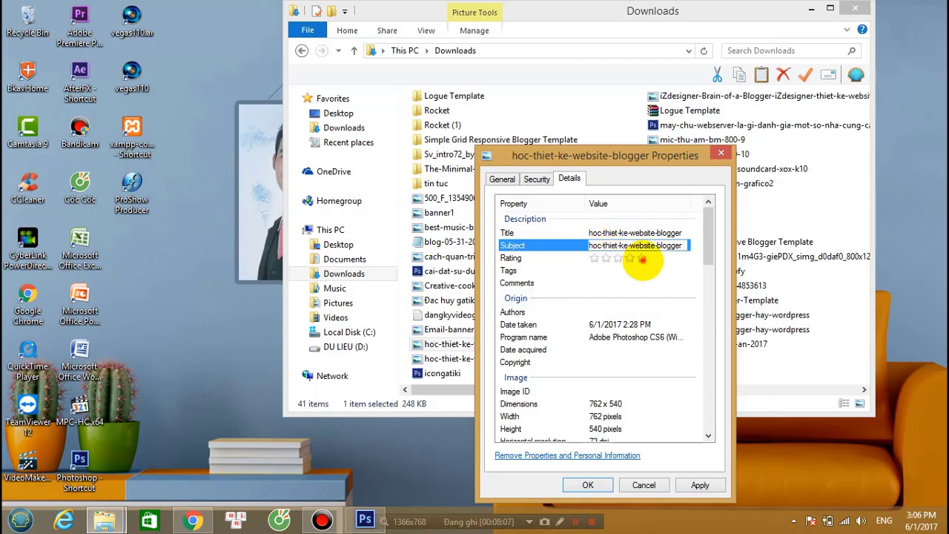
pyautogui.click(619, 258)
# Set Tags and Comments to hoc-thiet-ke-website-blogger and apply the metadata
pyautogui.click(608, 271)
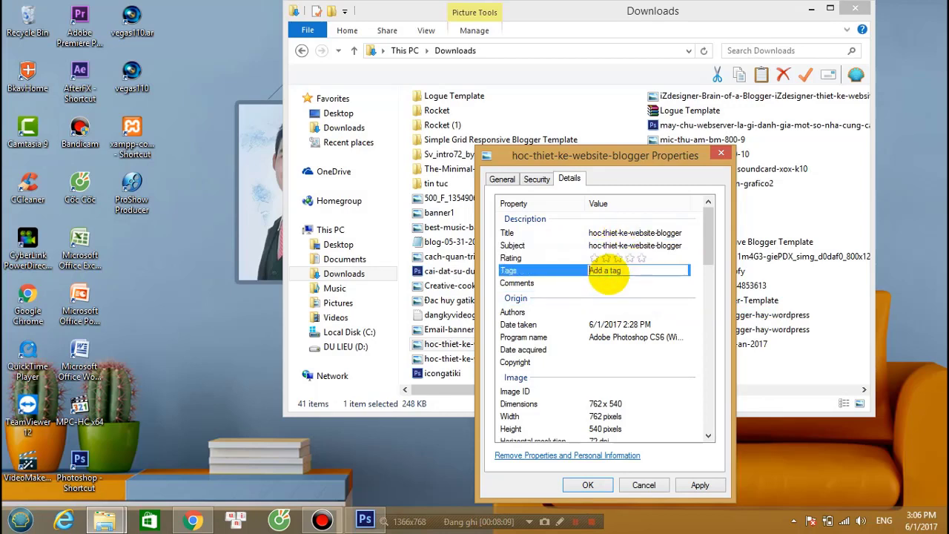
pyautogui.rightClick(608, 273)
pyautogui.click(645, 334)
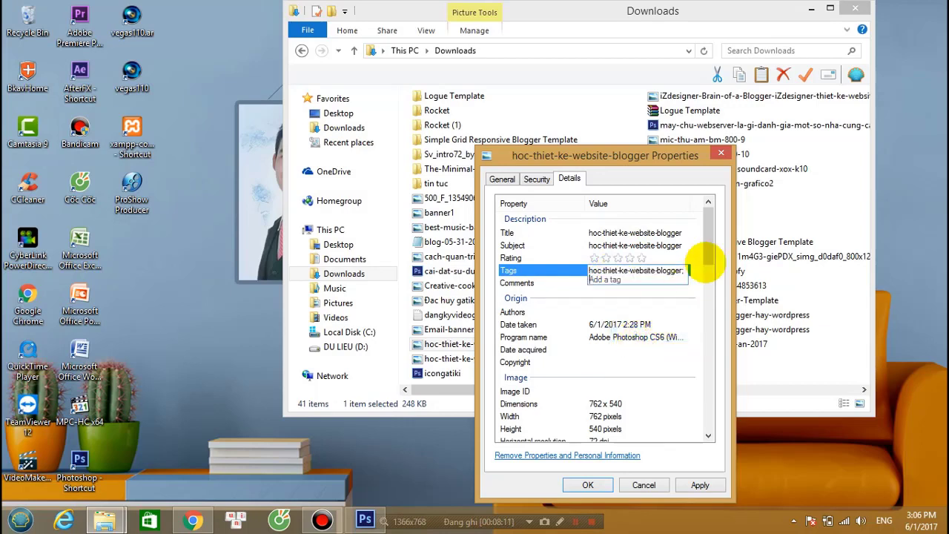
pyautogui.click(612, 285)
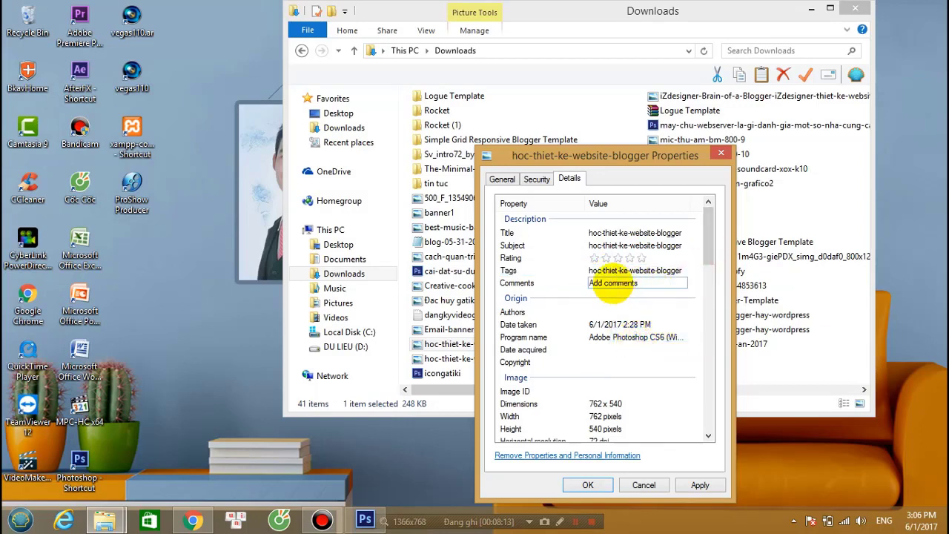
pyautogui.click(613, 285)
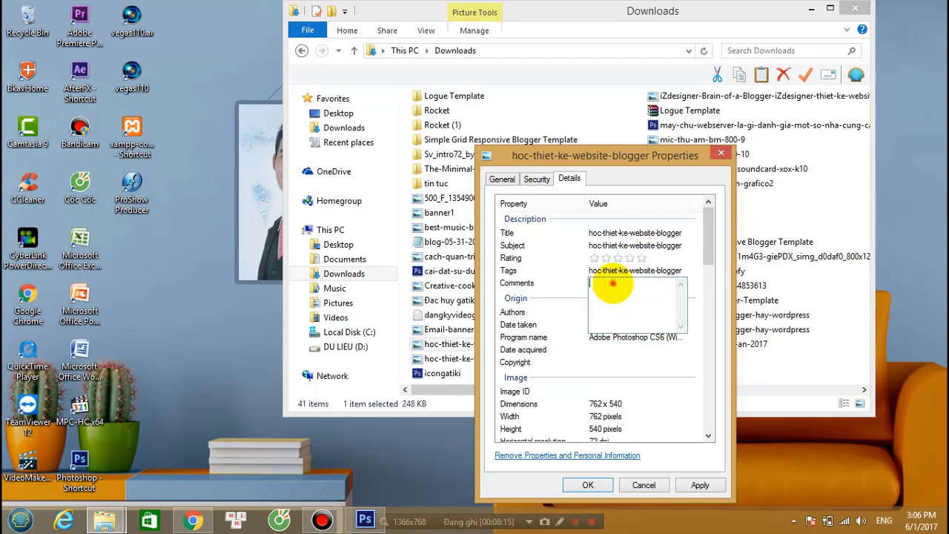
pyautogui.rightClick(613, 290)
pyautogui.click(642, 339)
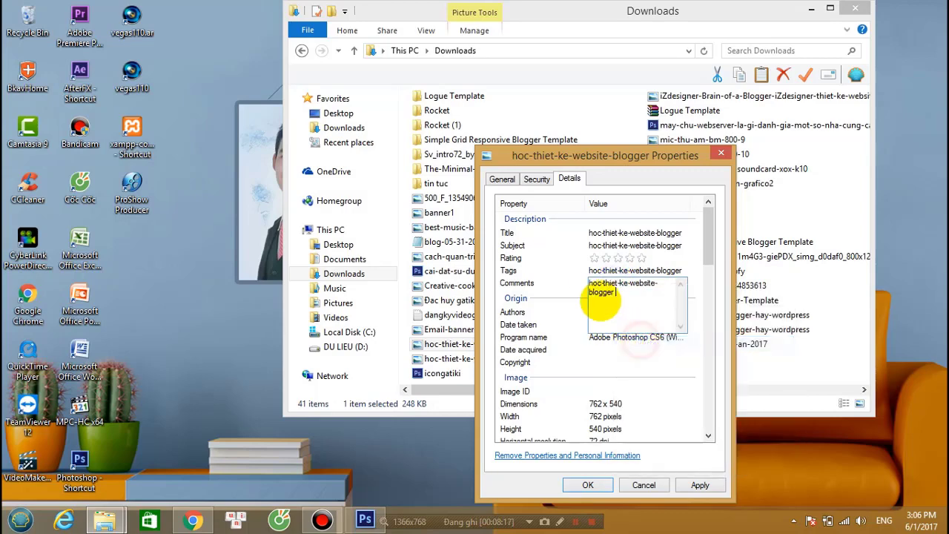
pyautogui.click(572, 288)
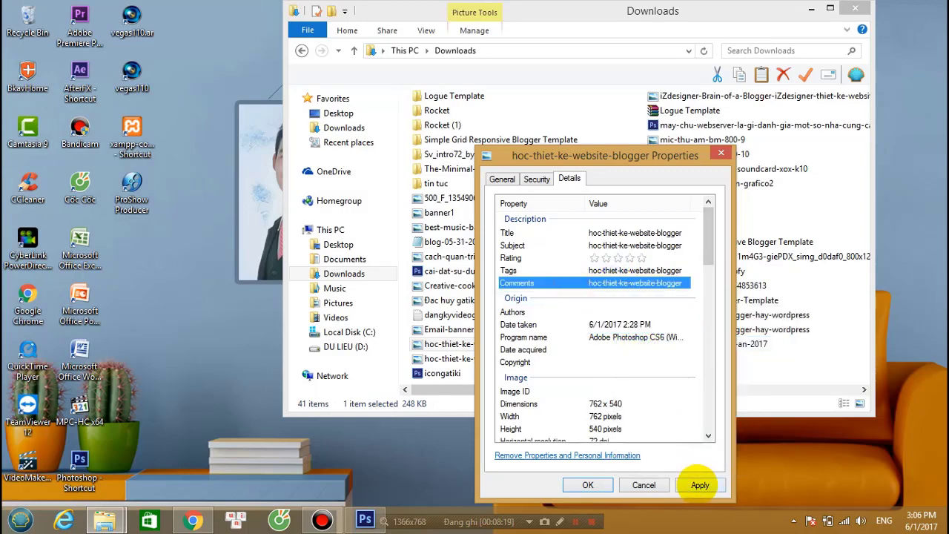
pyautogui.click(700, 485)
pyautogui.click(589, 485)
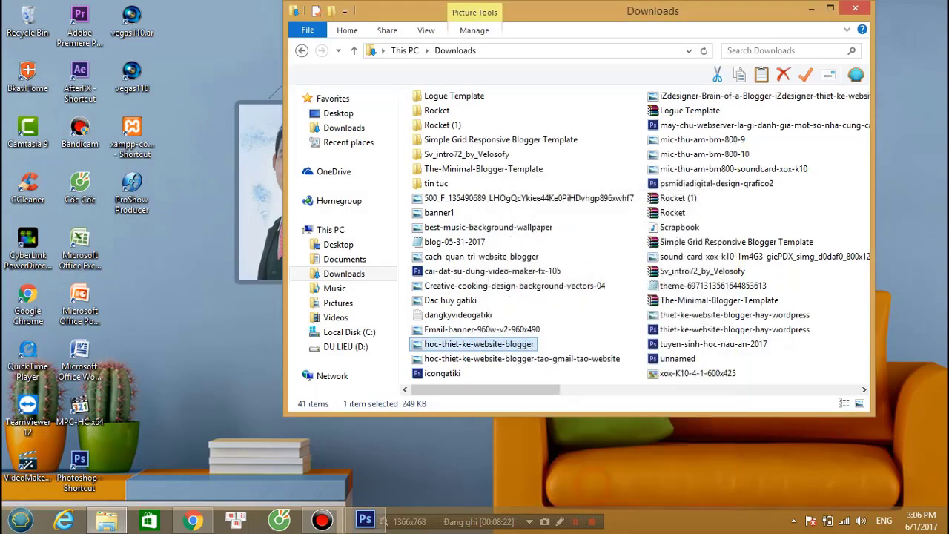
pyautogui.moveTo(479, 344)
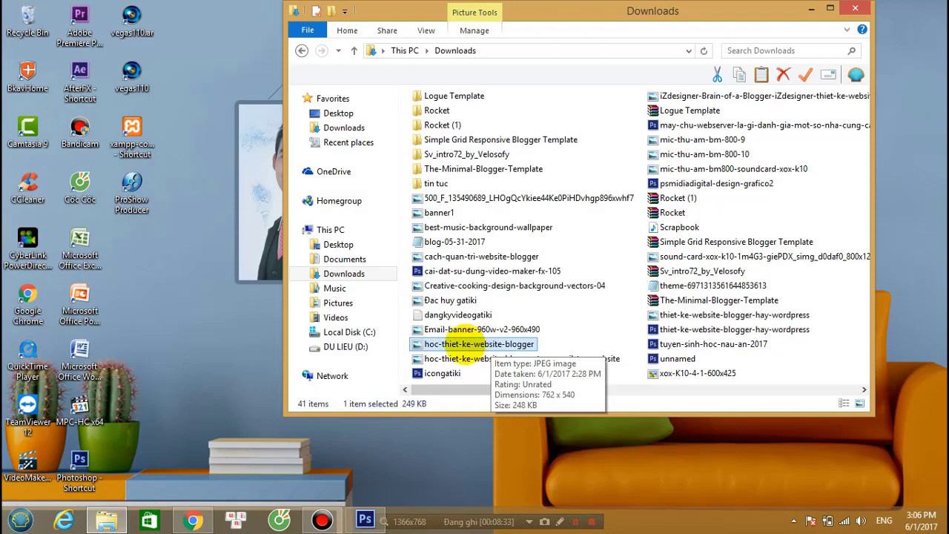
# Close the Downloads window and open the HỌC THIẾT KẾ WEBSITE post in Blogger's editor
pyautogui.click(855, 8)
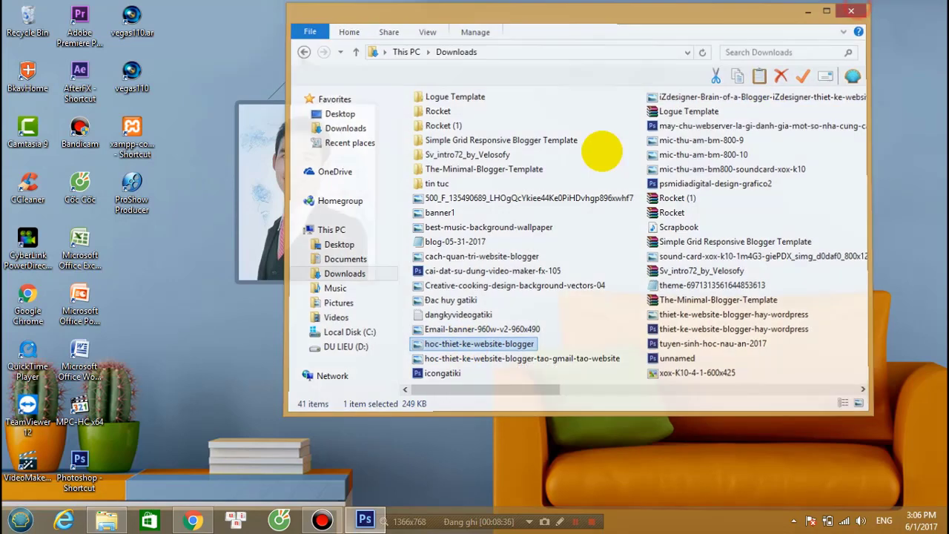
pyautogui.click(193, 519)
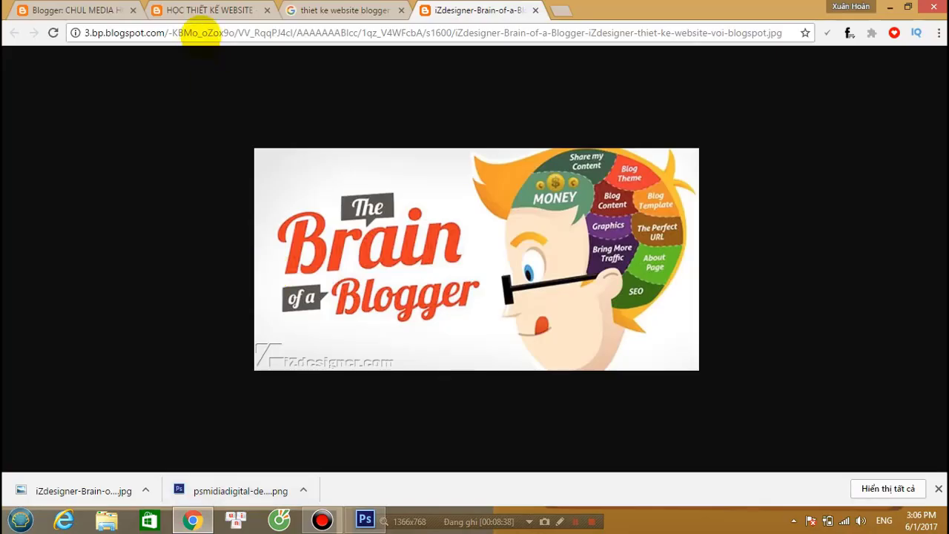
pyautogui.click(203, 12)
pyautogui.click(113, 9)
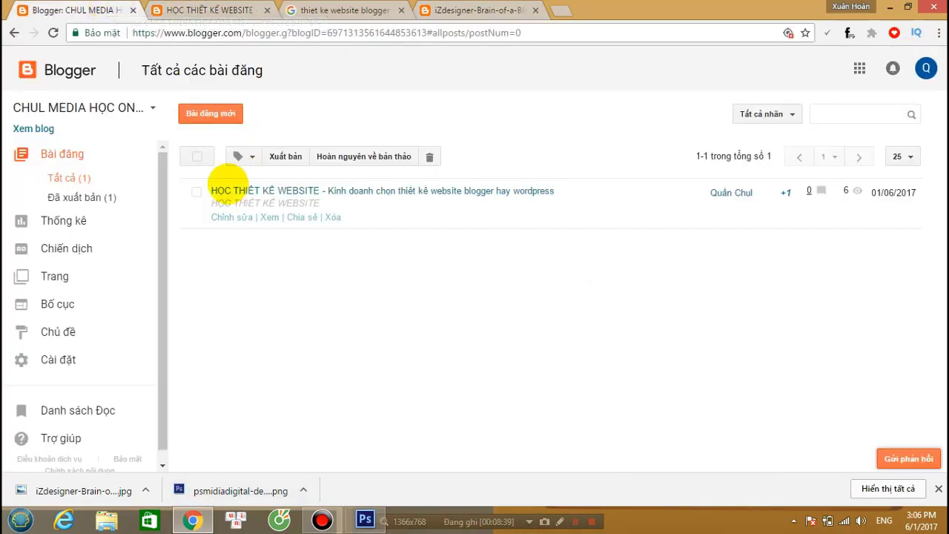
pyautogui.click(227, 219)
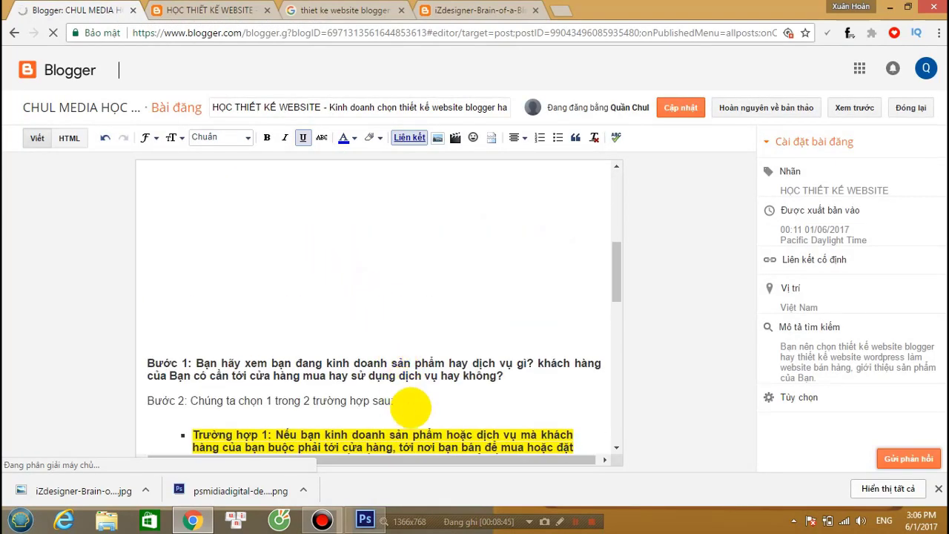
pyautogui.click(412, 431)
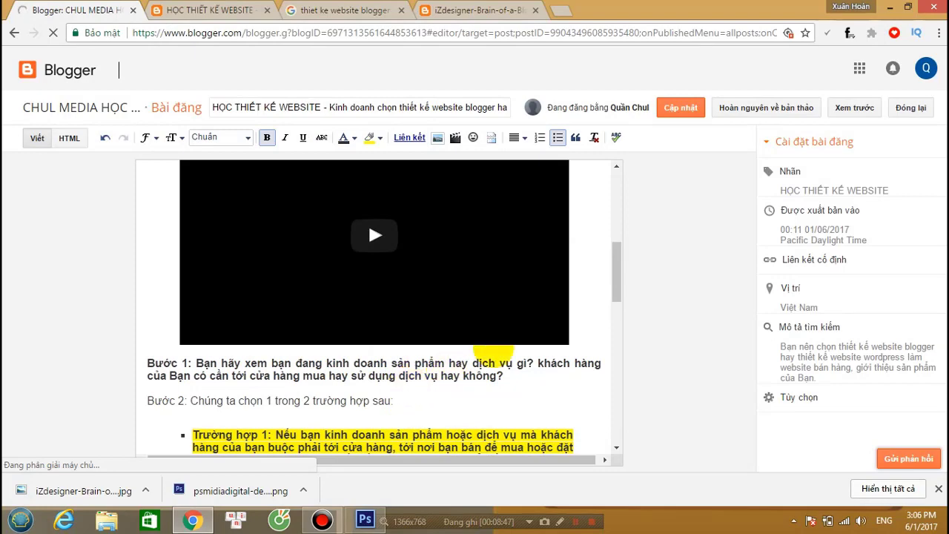
pyautogui.scroll(-6, 605, 278)
pyautogui.scroll(-2, 558, 343)
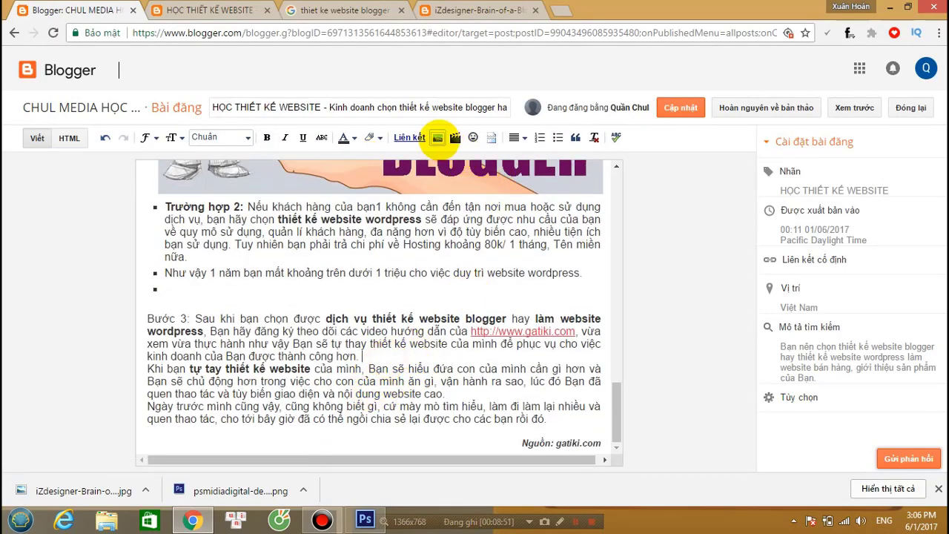
# Upload hoc-thiet-ke-website-blogger from Downloads and insert it below the Bước 3 paragraph
pyautogui.click(437, 137)
pyautogui.click(228, 171)
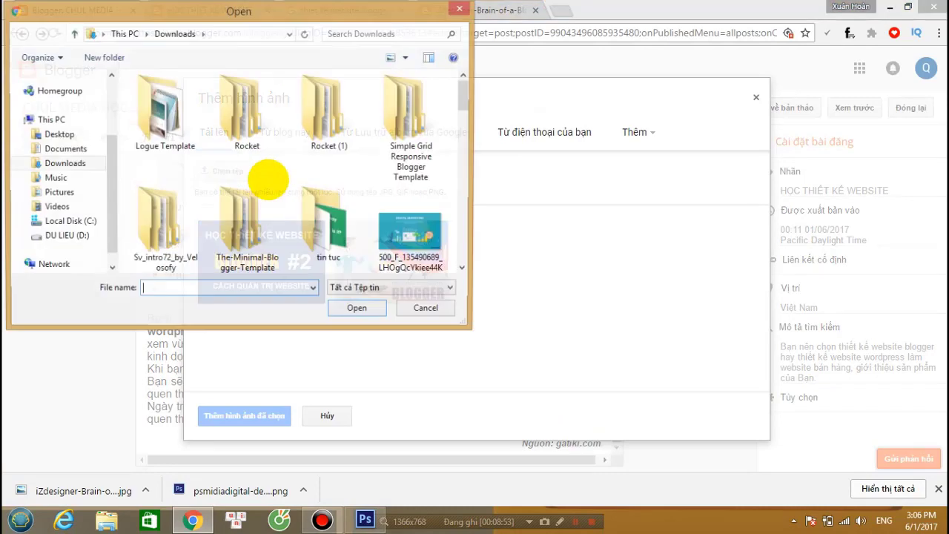
pyautogui.moveTo(462, 99); pyautogui.dragTo(462, 165)
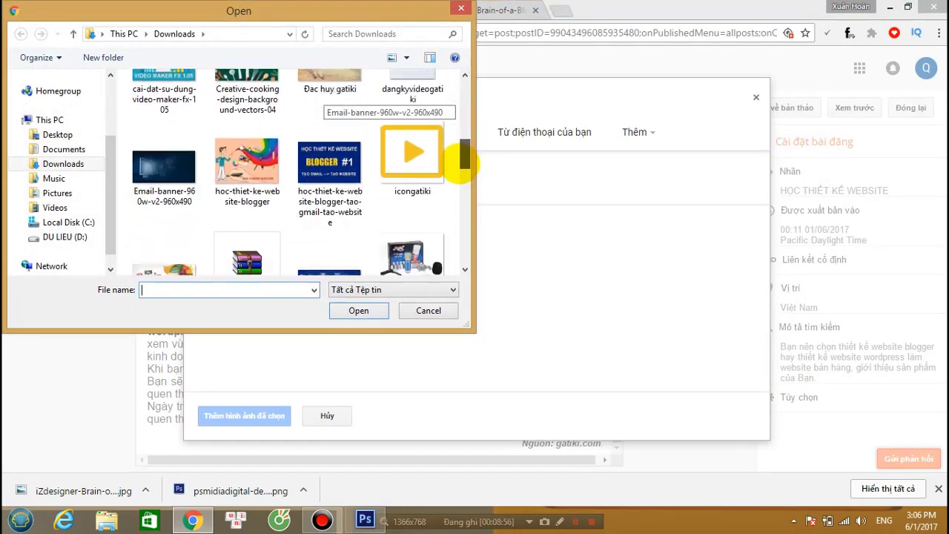
pyautogui.doubleClick(247, 163)
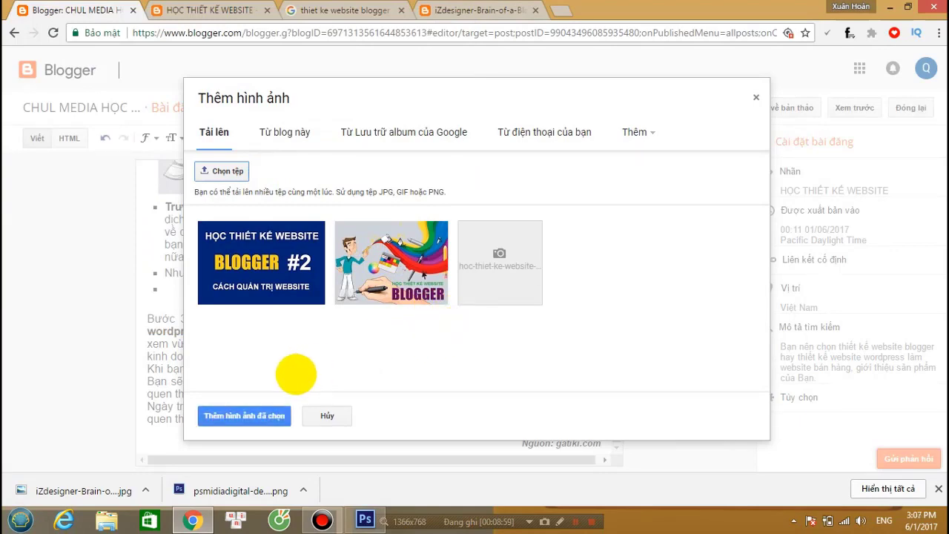
pyautogui.click(276, 415)
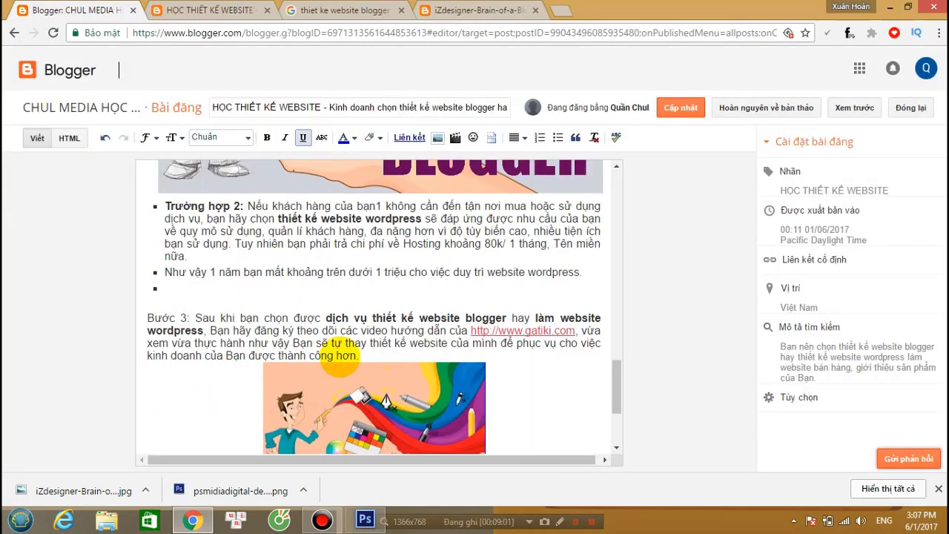
# Resize the inserted cartoon banner to Rất Lớn so it spans the post's full width
pyautogui.scroll(-2, 368, 347)
pyautogui.click(365, 352)
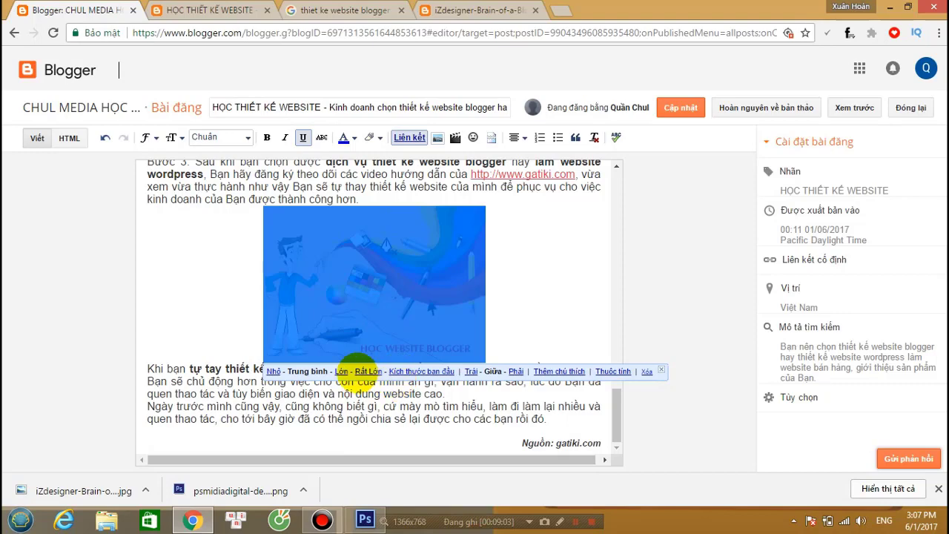
pyautogui.click(365, 370)
pyautogui.scroll(-2, 382, 350)
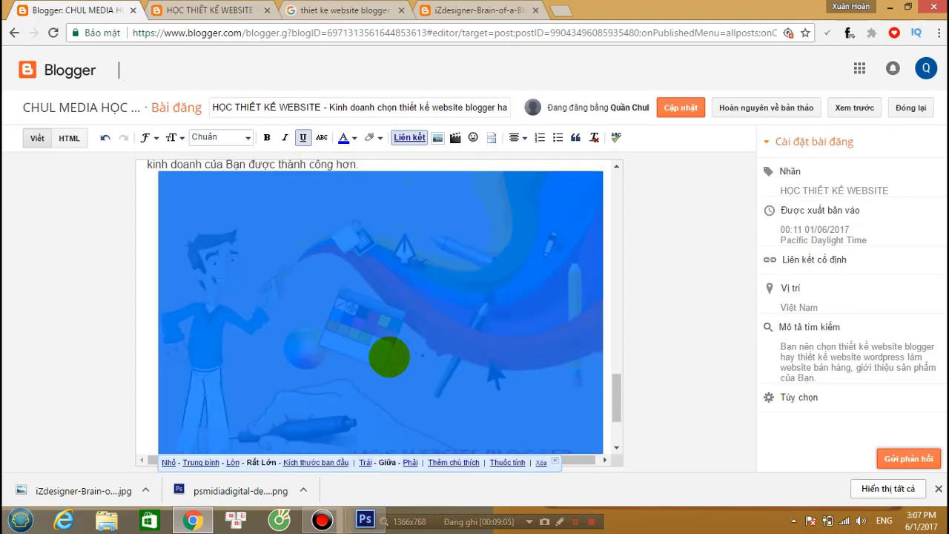
pyautogui.click(153, 330)
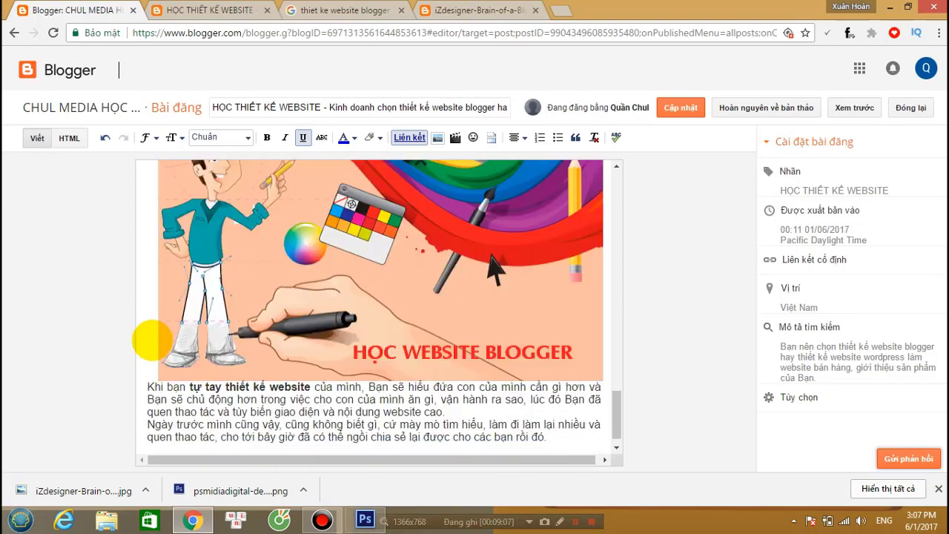
pyautogui.scroll(2, 152, 340)
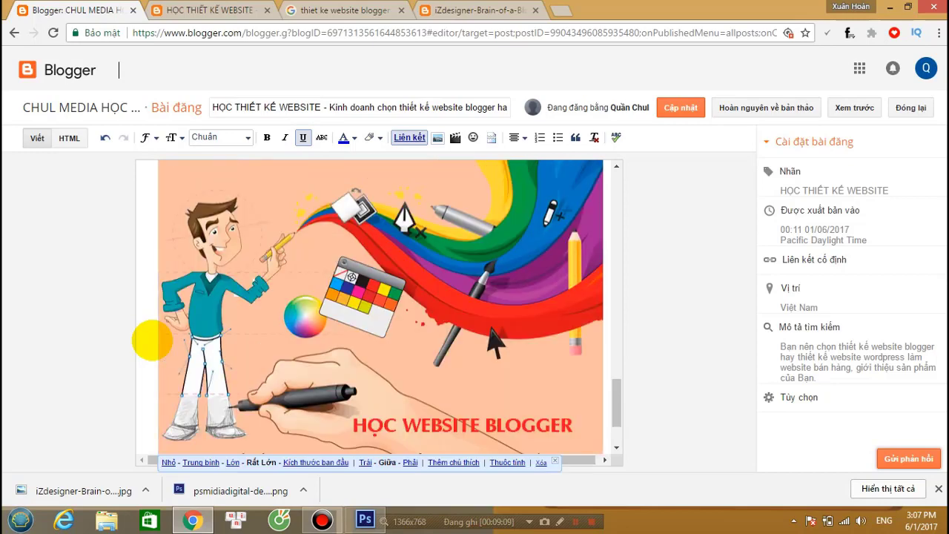
pyautogui.scroll(-3, 152, 340)
pyautogui.scroll(2, 152, 340)
pyautogui.click(371, 296)
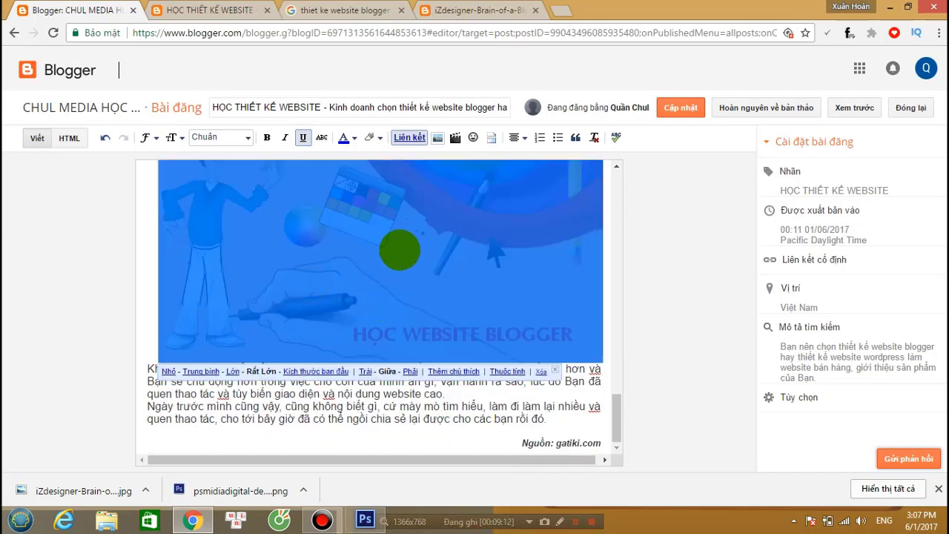
pyautogui.scroll(2, 400, 250)
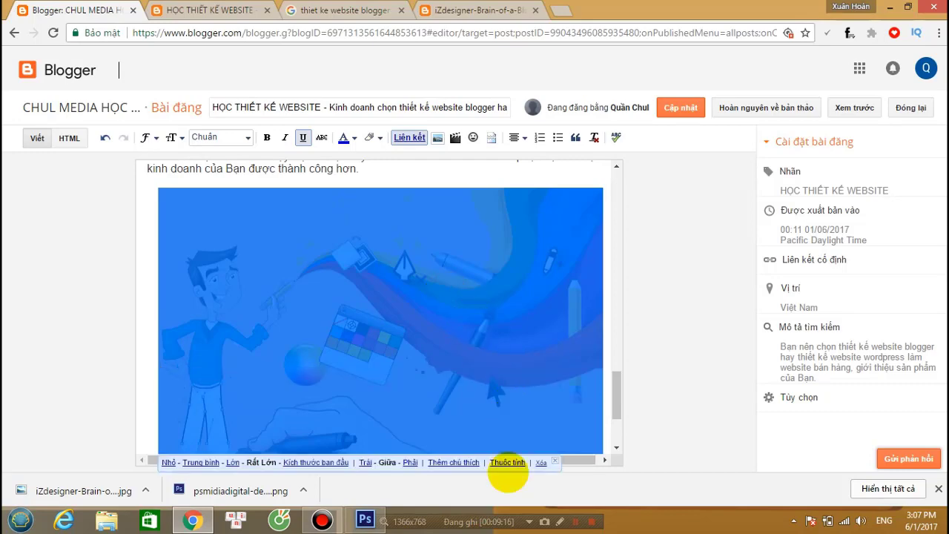
# Paste the file name into the cartoon image's title and alt fields, then discard the properties
pyautogui.click(508, 463)
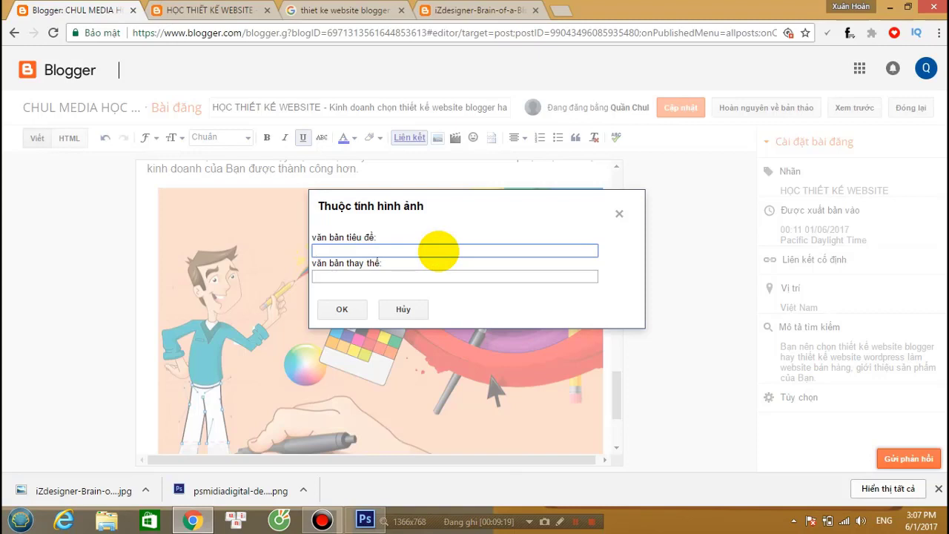
pyautogui.rightClick(439, 251)
pyautogui.click(470, 333)
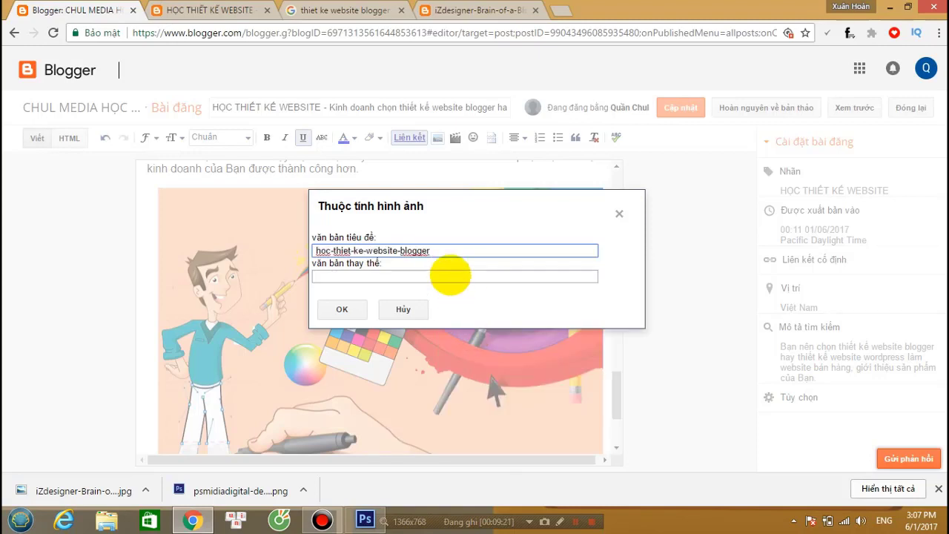
pyautogui.rightClick(451, 276)
pyautogui.click(467, 356)
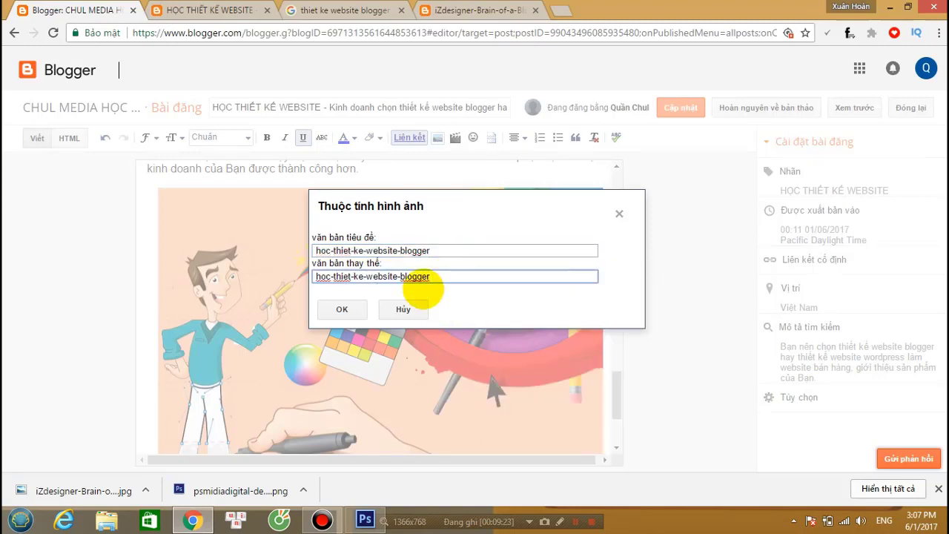
pyautogui.click(398, 250)
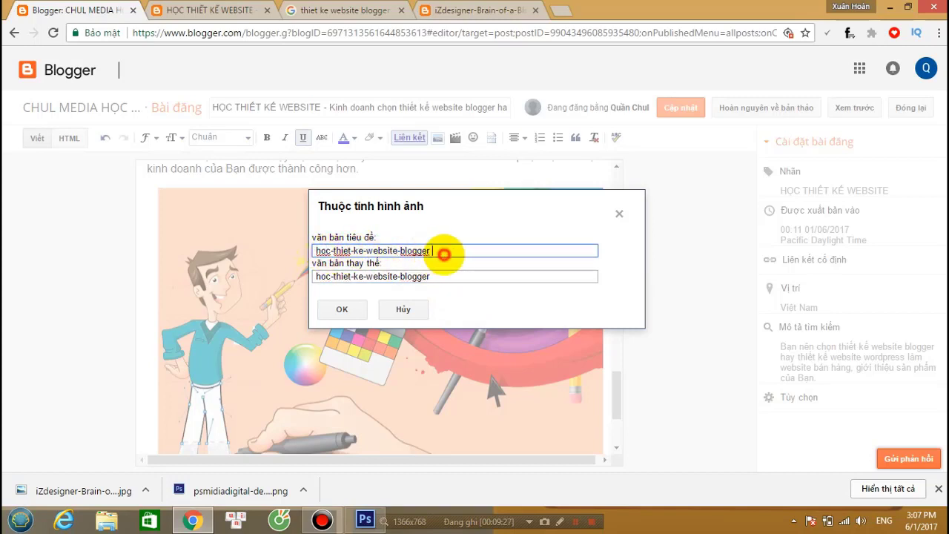
pyautogui.moveTo(448, 251); pyautogui.dragTo(193, 257)
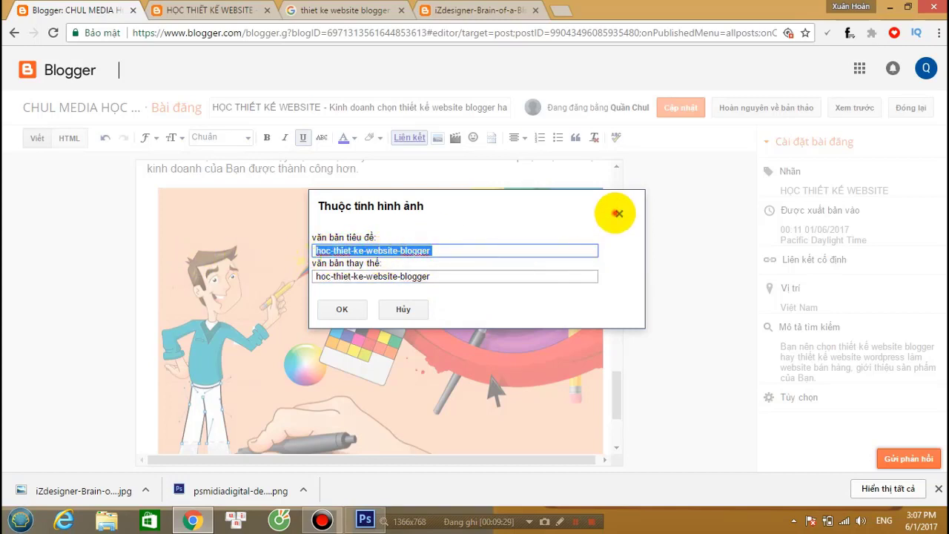
pyautogui.click(619, 214)
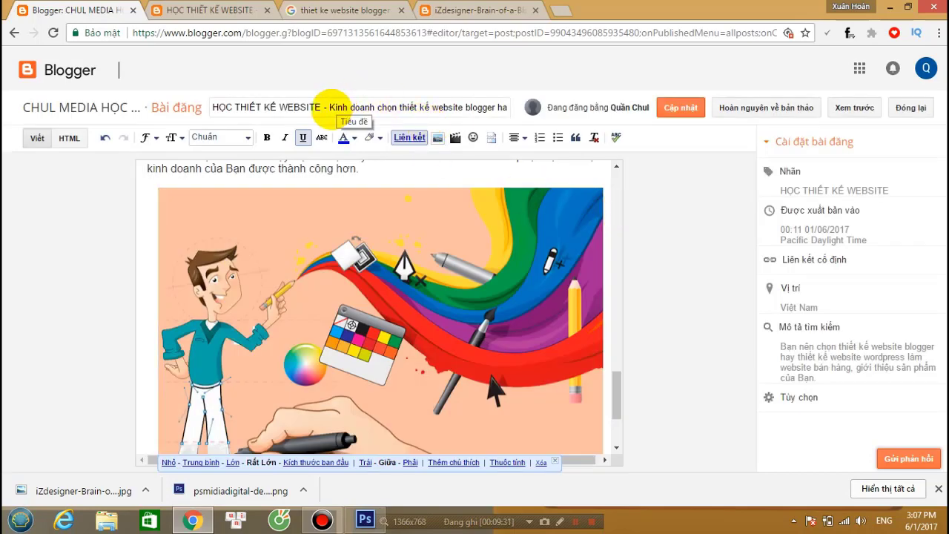
# Copy 'Kinh doanh chọn thiết kế website blogger' from the post title and select the cartoon image
pyautogui.moveTo(328, 109); pyautogui.dragTo(444, 107)
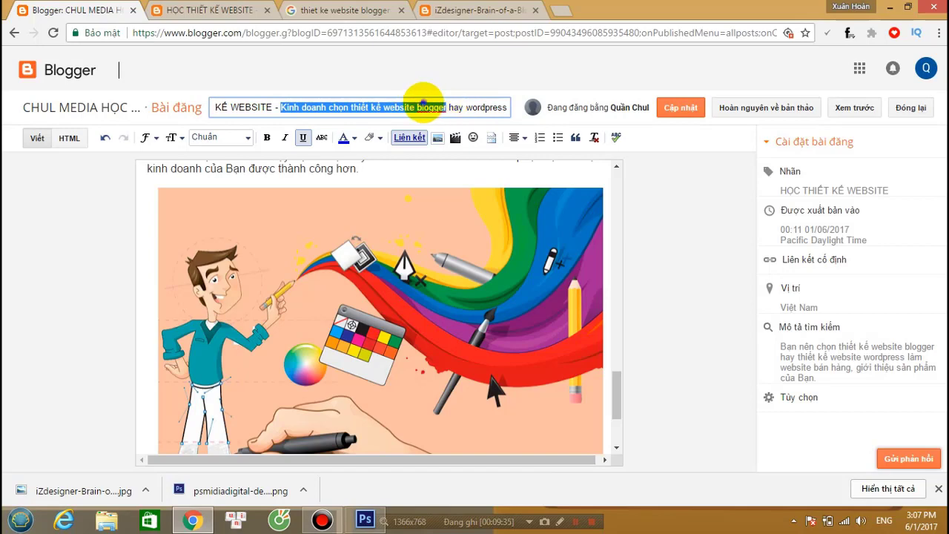
pyautogui.rightClick(446, 107)
pyautogui.click(448, 130)
pyautogui.click(499, 445)
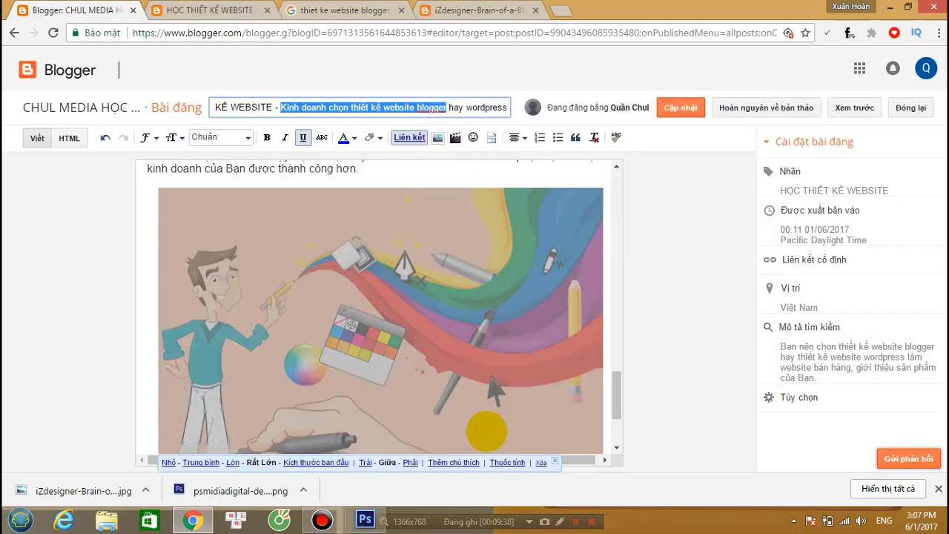
# Set the copied text as the image title and alt text, then save the post
pyautogui.click(508, 461)
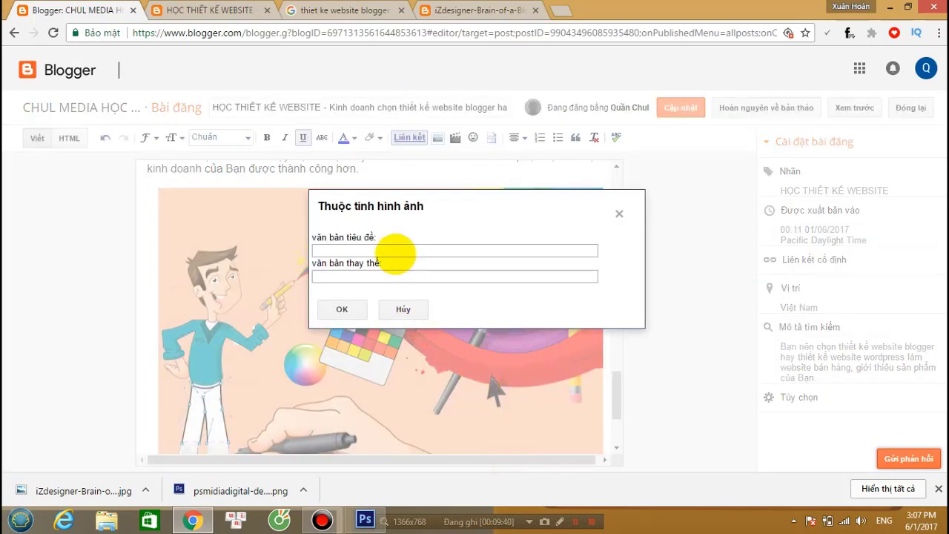
pyautogui.rightClick(396, 253)
pyautogui.click(429, 339)
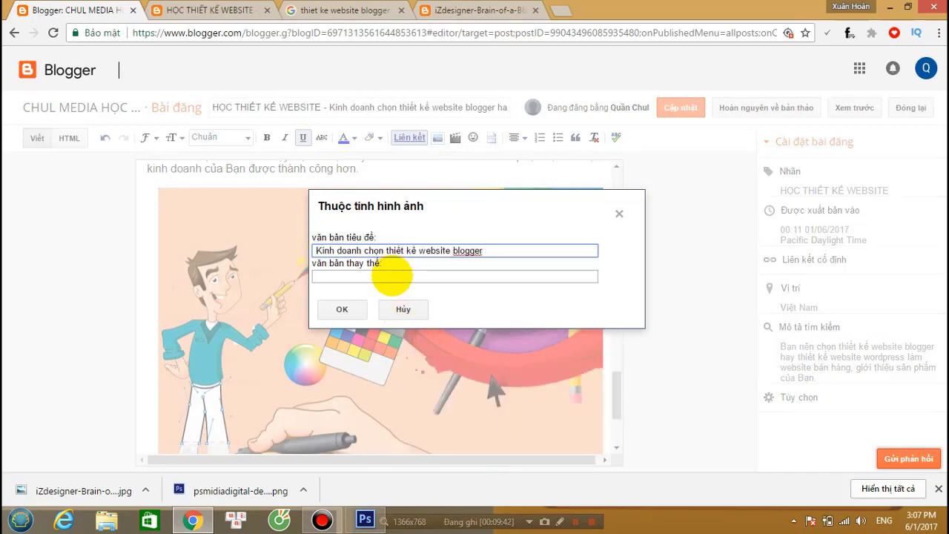
pyautogui.rightClick(393, 276)
pyautogui.click(402, 356)
pyautogui.click(354, 314)
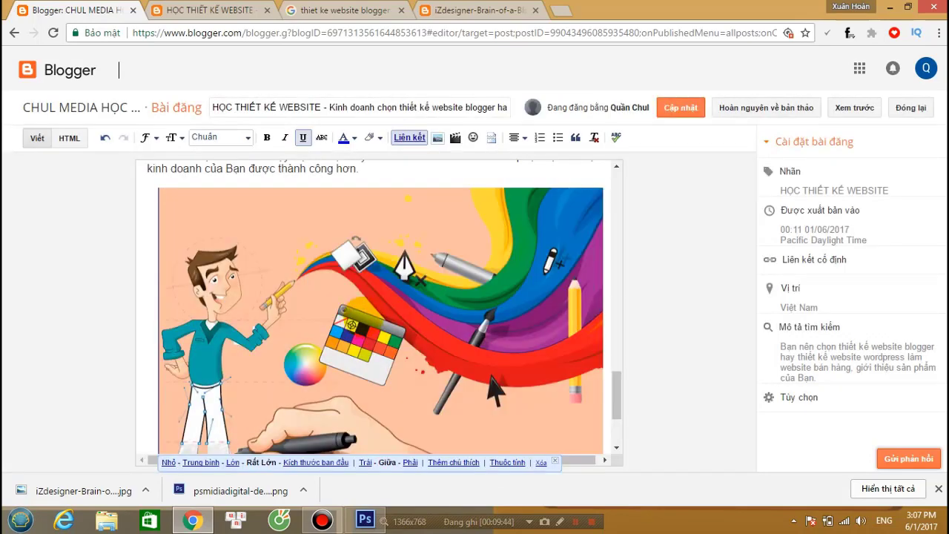
pyautogui.click(679, 107)
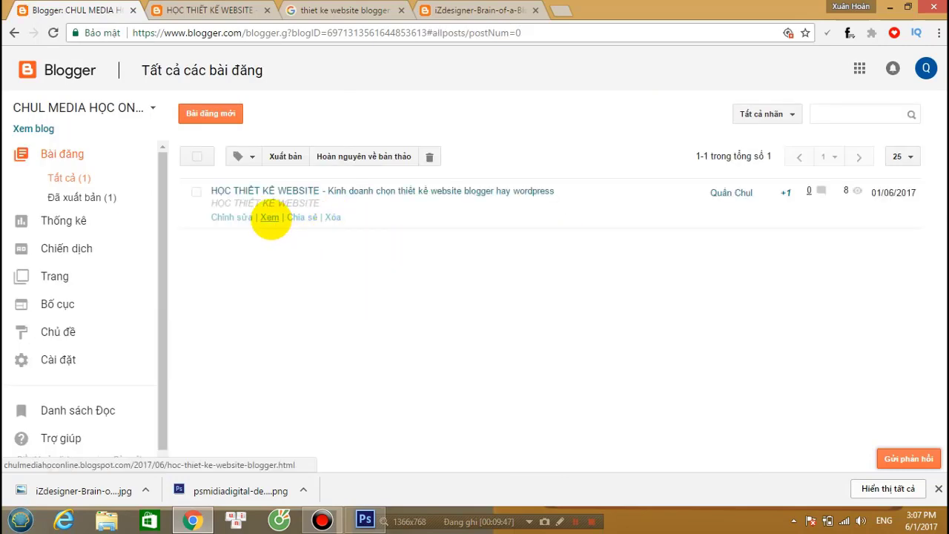
pyautogui.click(269, 215)
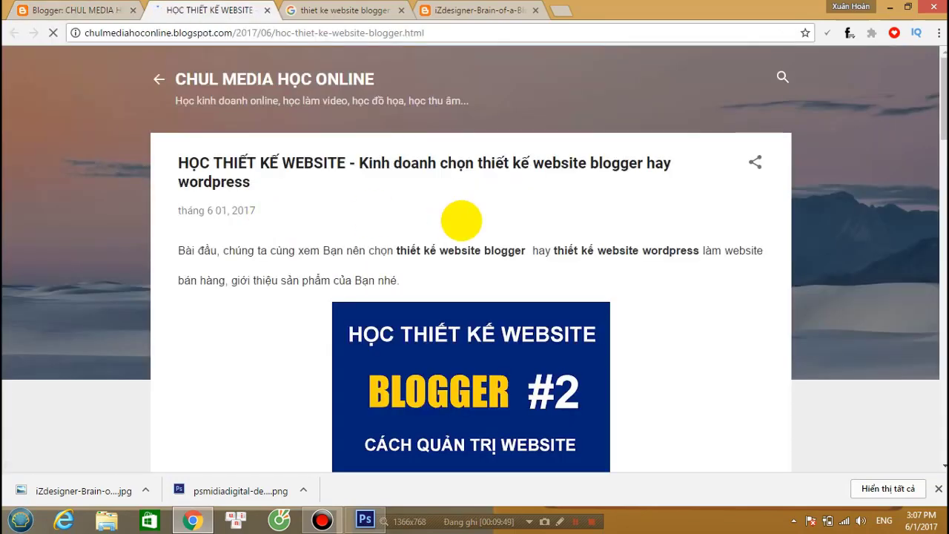
pyautogui.scroll(-2, 461, 220)
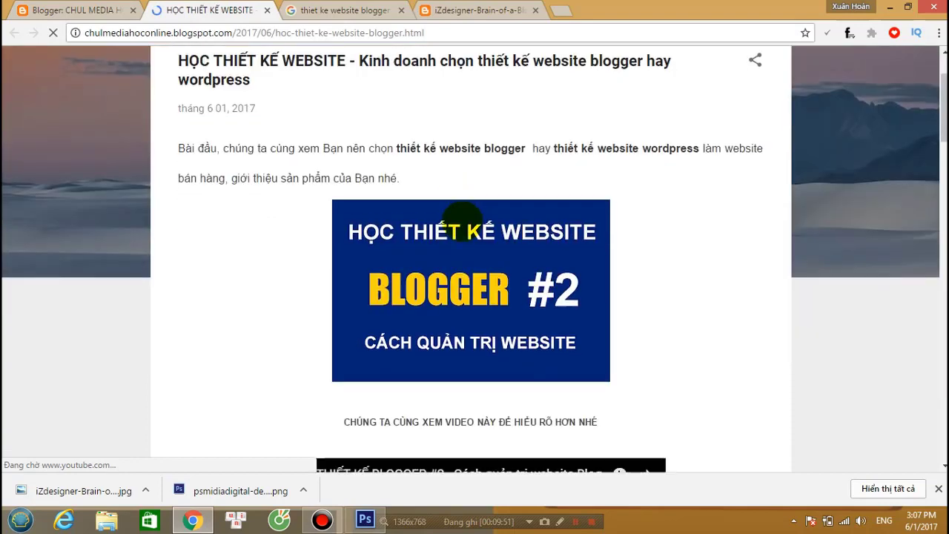
pyautogui.scroll(-5, 461, 220)
pyautogui.scroll(-4, 462, 220)
pyautogui.scroll(-3, 461, 220)
pyautogui.scroll(1, 462, 220)
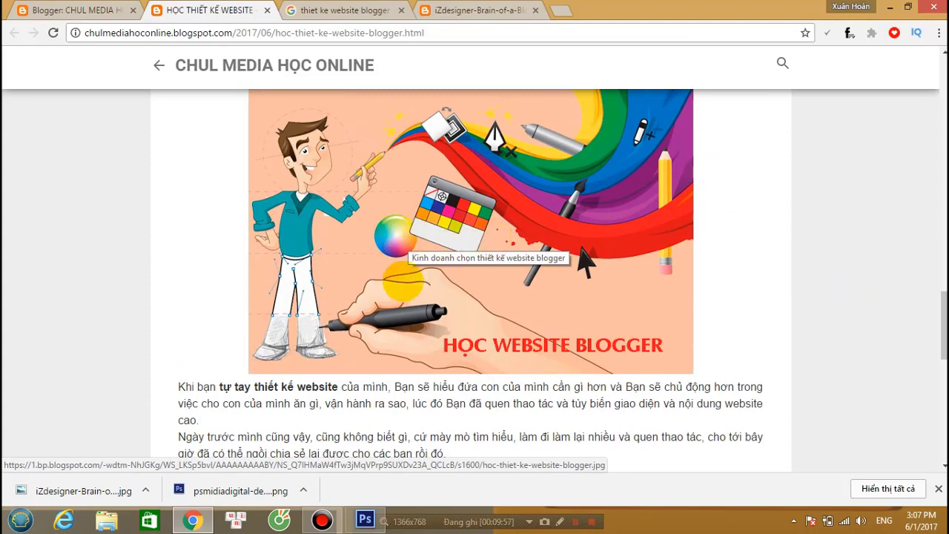
pyautogui.scroll(2, 522, 268)
pyautogui.scroll(-2, 522, 269)
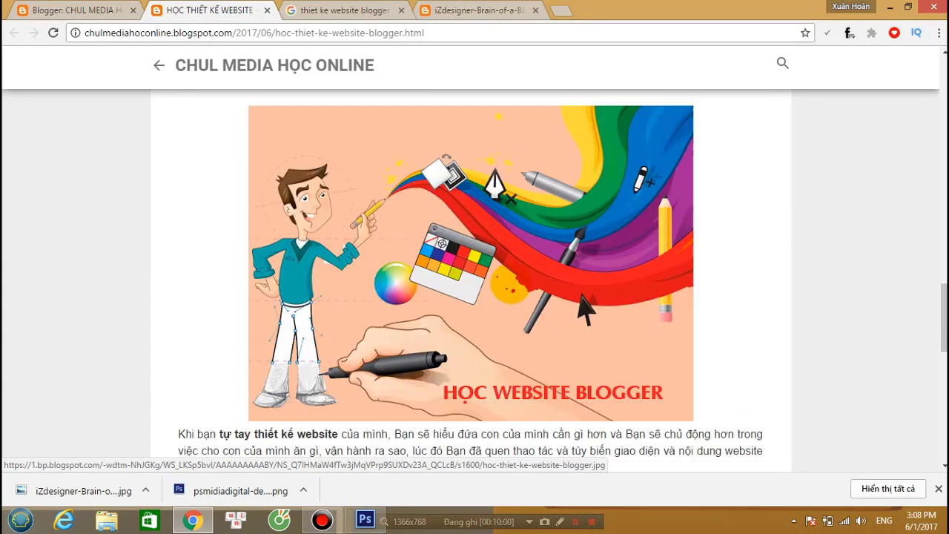
pyautogui.scroll(-1, 709, 276)
pyautogui.scroll(2, 645, 267)
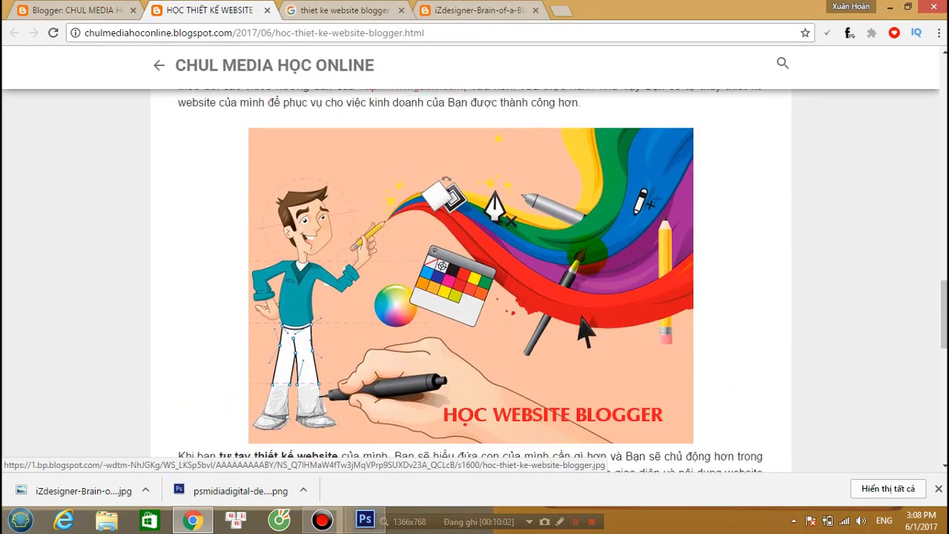
pyautogui.scroll(2, 609, 263)
pyautogui.scroll(2, 582, 260)
pyautogui.scroll(2, 578, 261)
pyautogui.scroll(-4, 575, 263)
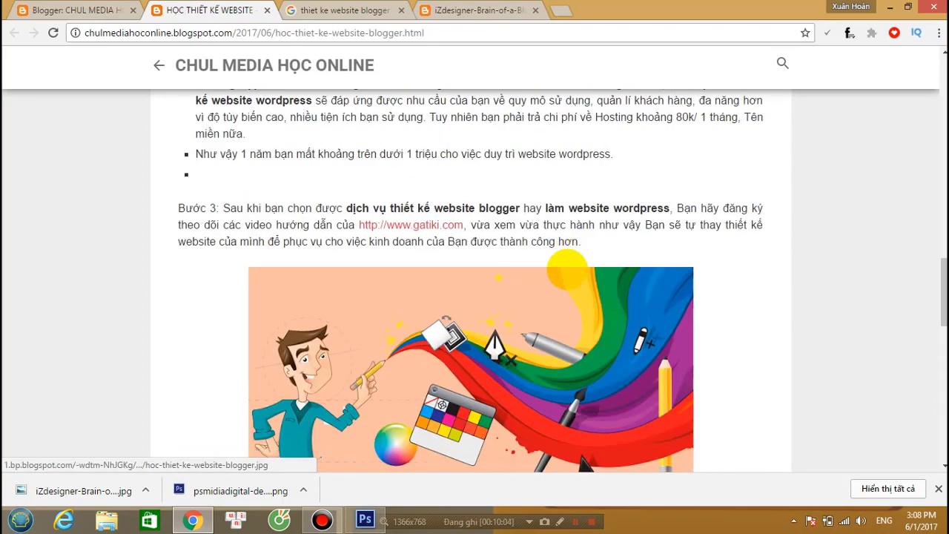
pyautogui.scroll(-4, 571, 266)
pyautogui.scroll(-2, 566, 270)
pyautogui.scroll(1, 564, 245)
pyautogui.scroll(2, 561, 215)
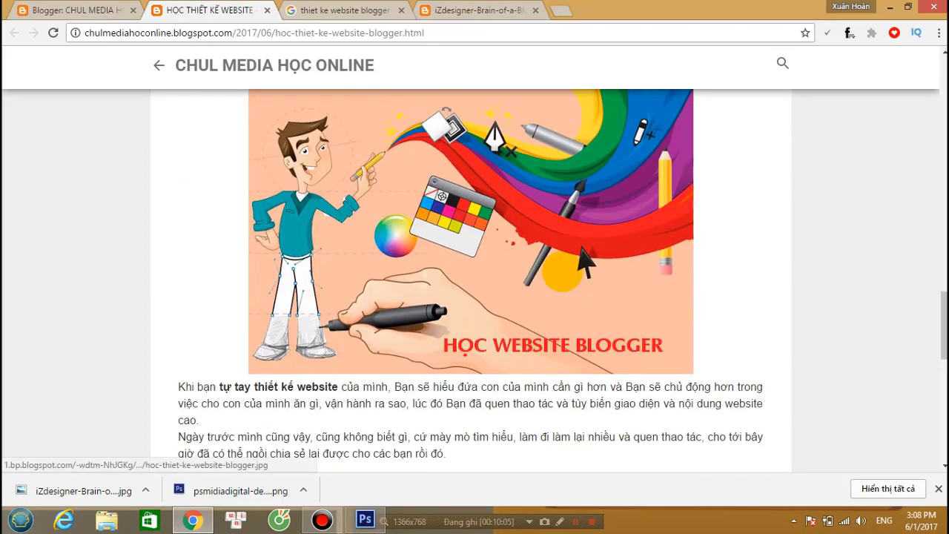
pyautogui.scroll(-3, 560, 259)
pyautogui.scroll(3, 561, 273)
pyautogui.scroll(2, 556, 272)
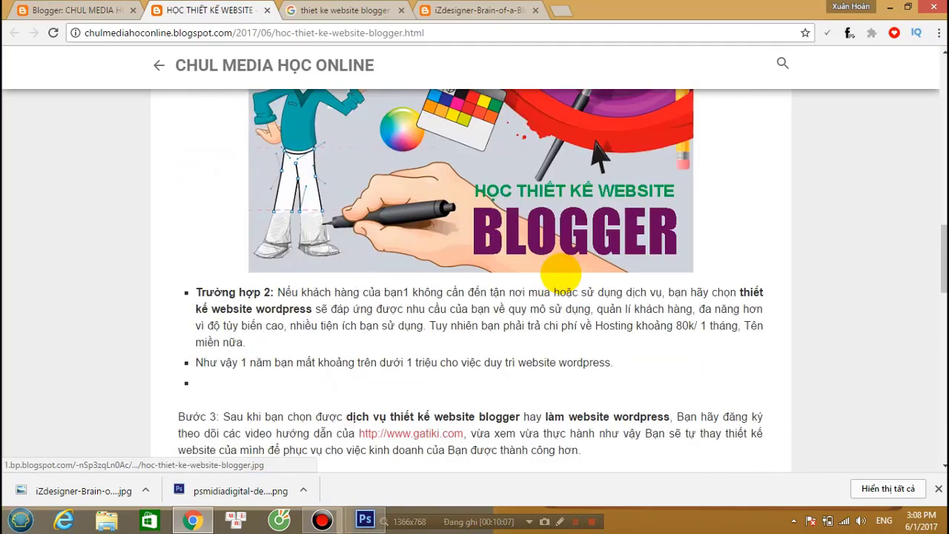
pyautogui.scroll(2, 560, 274)
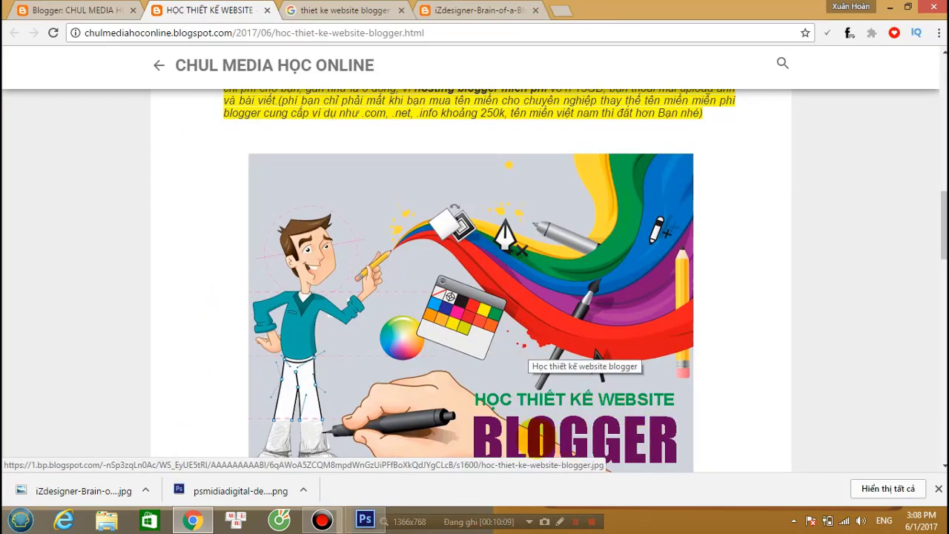
pyautogui.scroll(-1, 638, 423)
pyautogui.scroll(-1, 579, 315)
pyautogui.scroll(2, 398, 219)
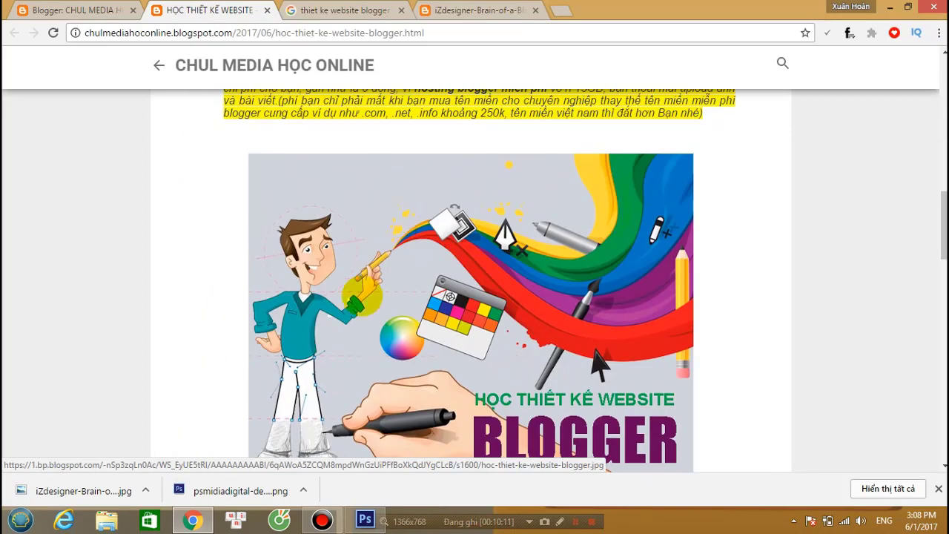
pyautogui.scroll(-4, 499, 314)
pyautogui.scroll(-5, 498, 312)
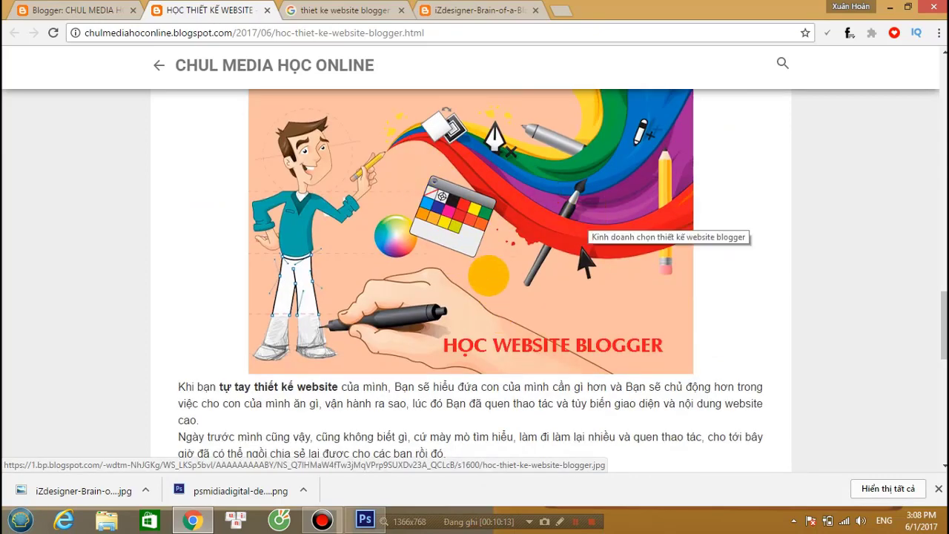
pyautogui.scroll(1, 475, 282)
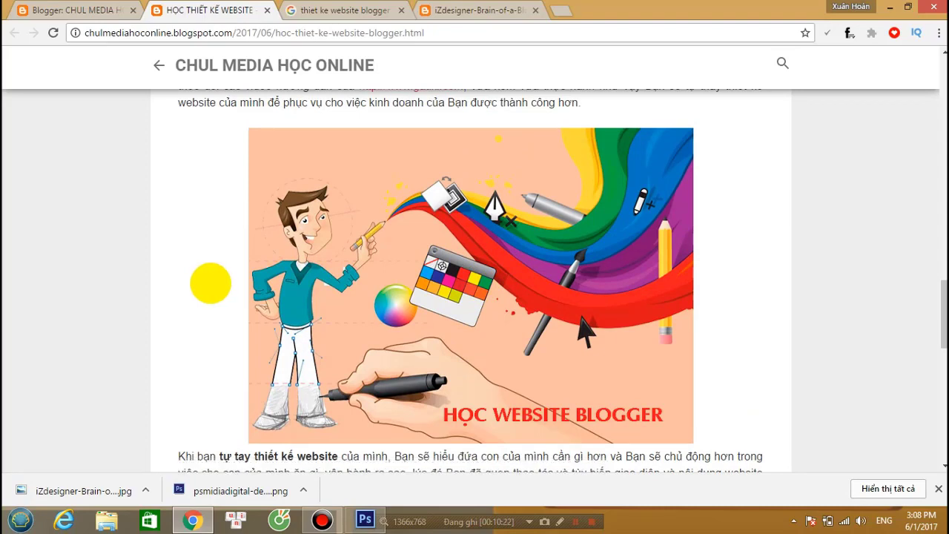
pyautogui.scroll(-3, 210, 284)
pyautogui.scroll(-3, 213, 286)
pyautogui.scroll(-2, 307, 304)
pyautogui.scroll(-1, 333, 339)
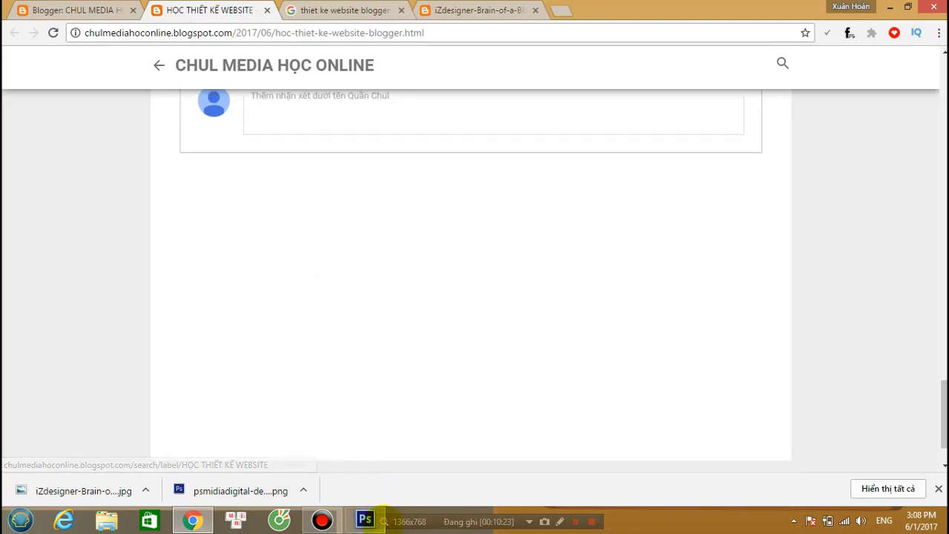
# In Photoshop, open logo-gatiki.png from D:\logo gatiki as a new document
pyautogui.click(379, 519)
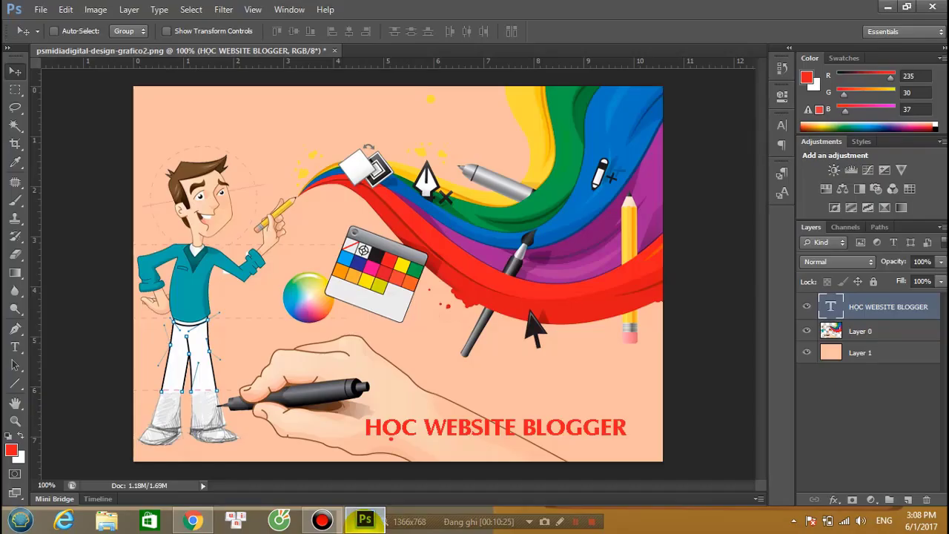
pyautogui.click(600, 227)
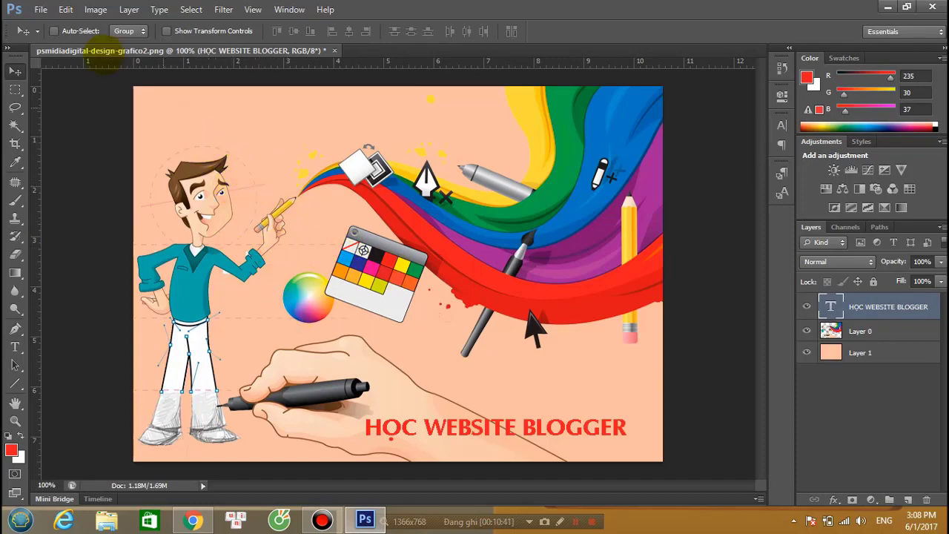
pyautogui.click(41, 9)
pyautogui.click(55, 34)
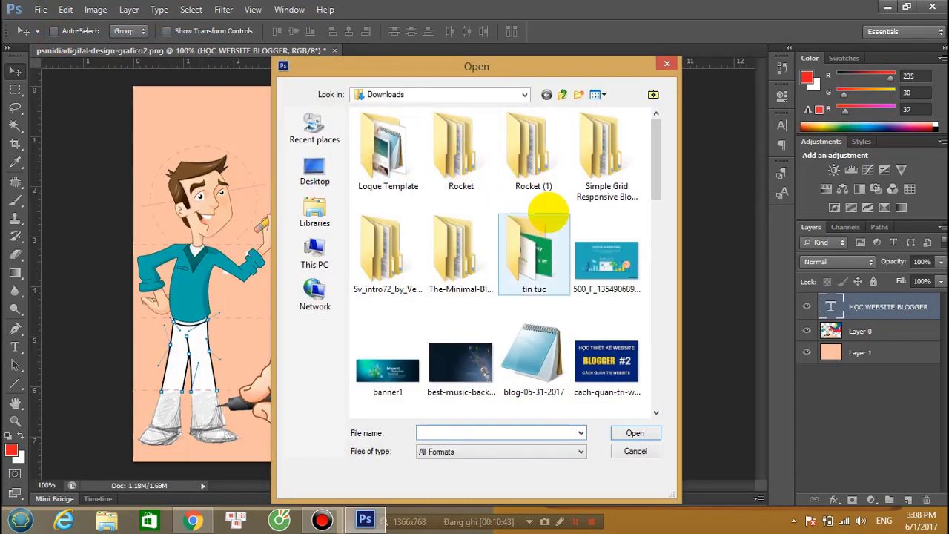
pyautogui.click(483, 95)
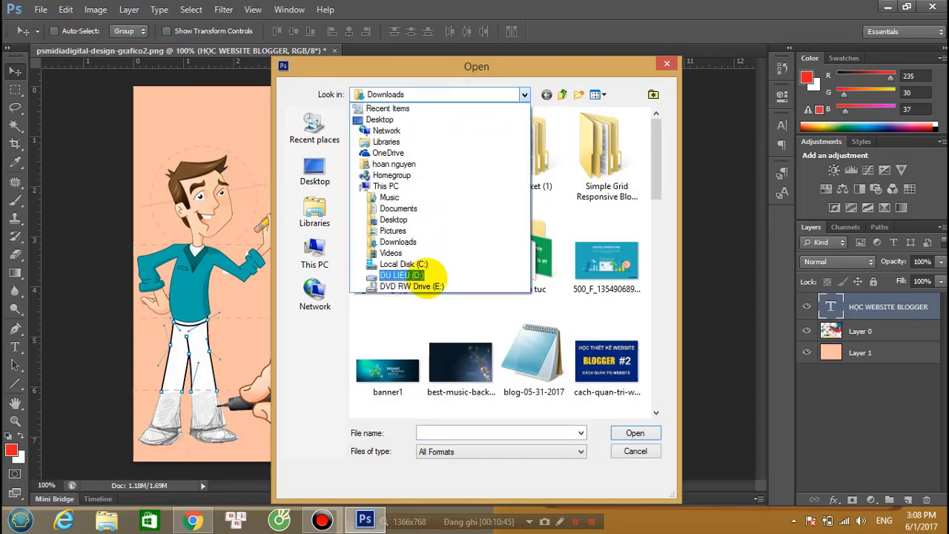
pyautogui.click(424, 276)
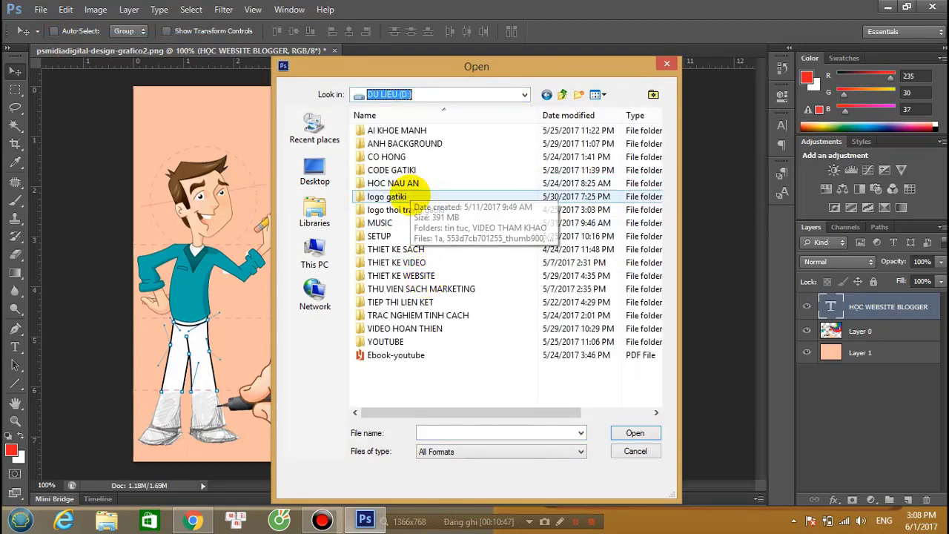
pyautogui.doubleClick(410, 199)
pyautogui.scroll(-5, 408, 311)
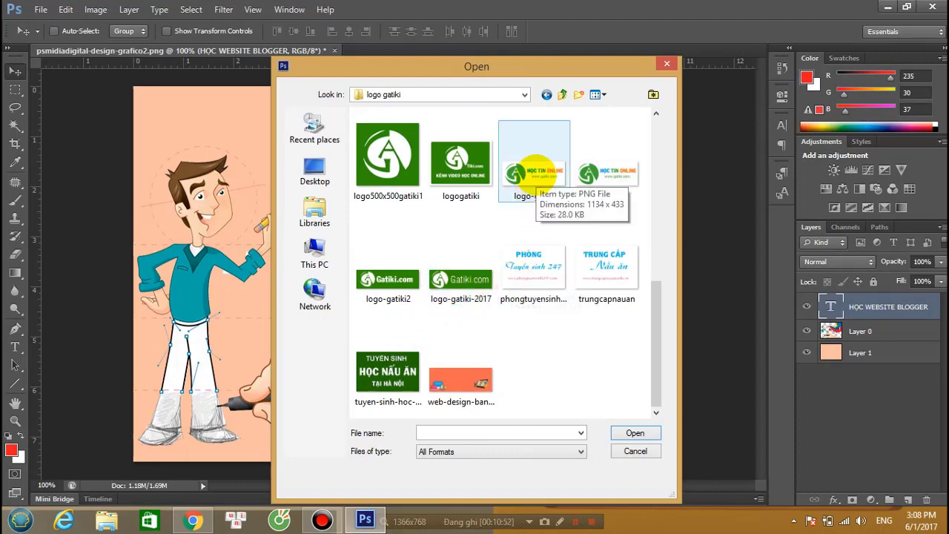
pyautogui.click(535, 175)
pyautogui.doubleClick(535, 175)
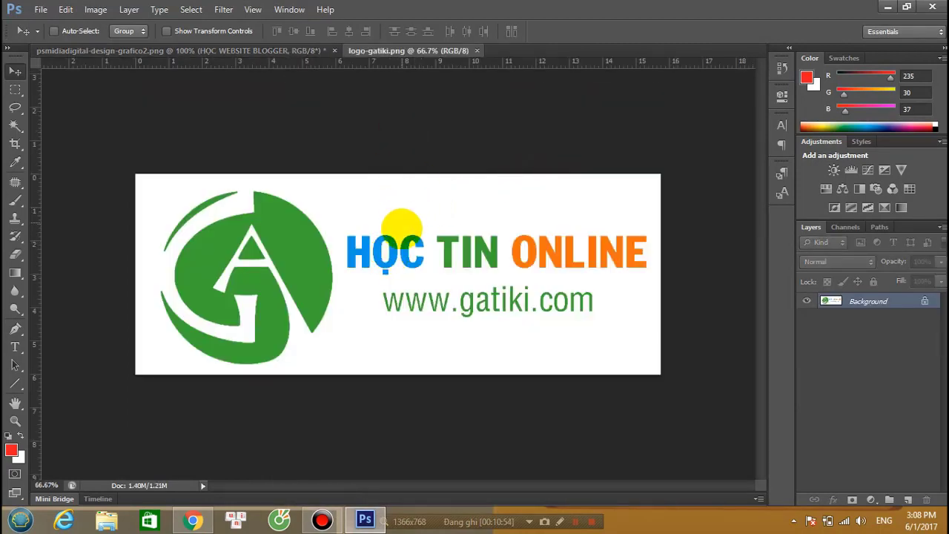
# Drag the Gatiki logo into the banner, shrink it, and place it lower right at 38% opacity
pyautogui.moveTo(420, 263)
pyautogui.mouseDown()
pyautogui.moveTo(239, 58)
pyautogui.moveTo(322, 170)
pyautogui.moveTo(414, 234)
pyautogui.mouseUp()
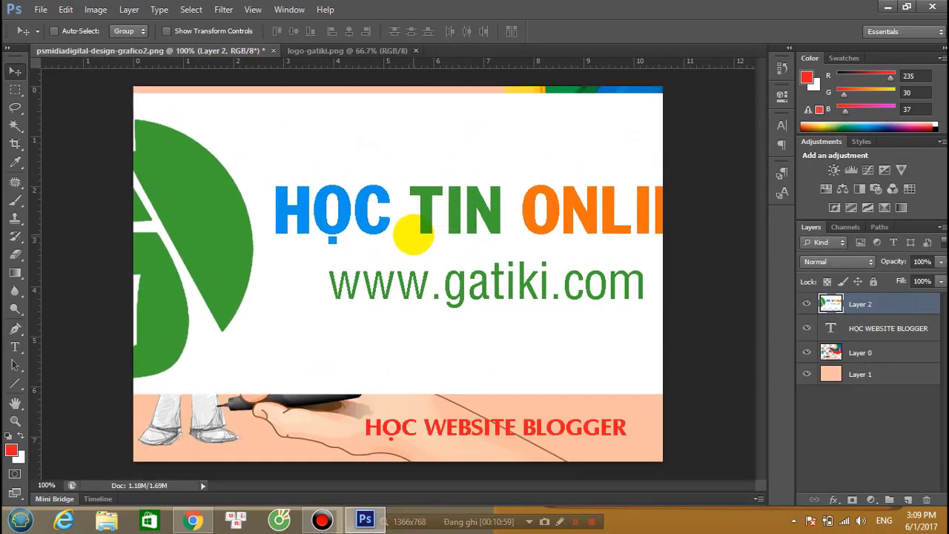
pyautogui.hotkey('ctrl', 't')
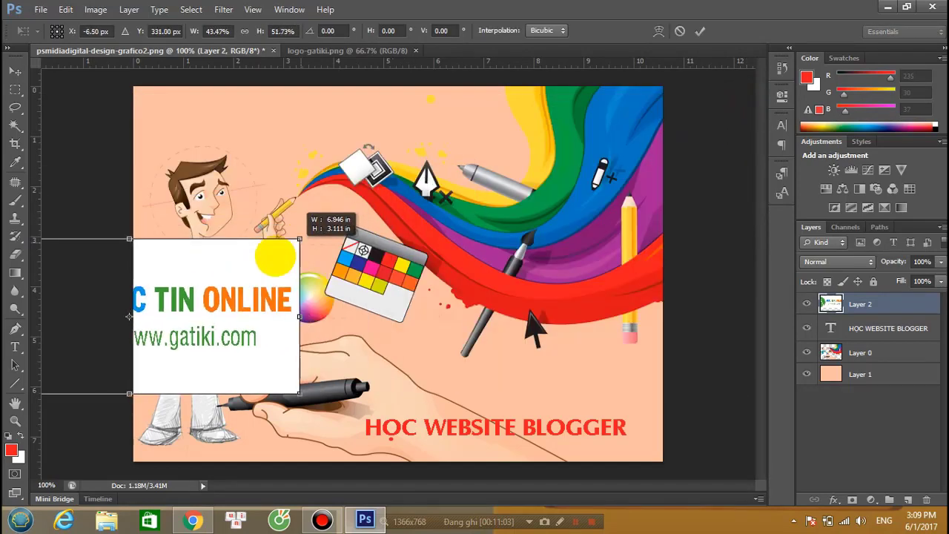
pyautogui.moveTo(744, 94); pyautogui.dragTo(430, 155)
pyautogui.moveTo(275, 220); pyautogui.dragTo(378, 162)
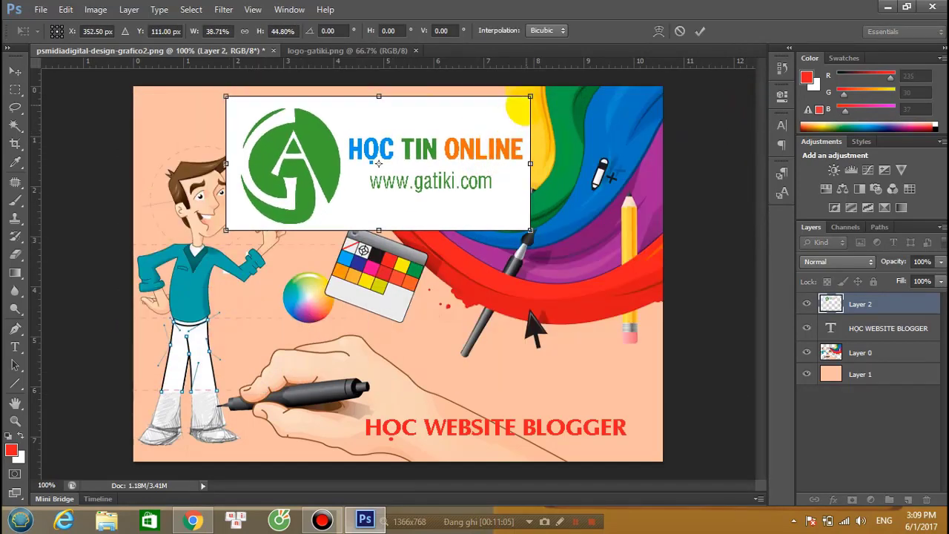
pyautogui.moveTo(530, 97); pyautogui.dragTo(364, 188)
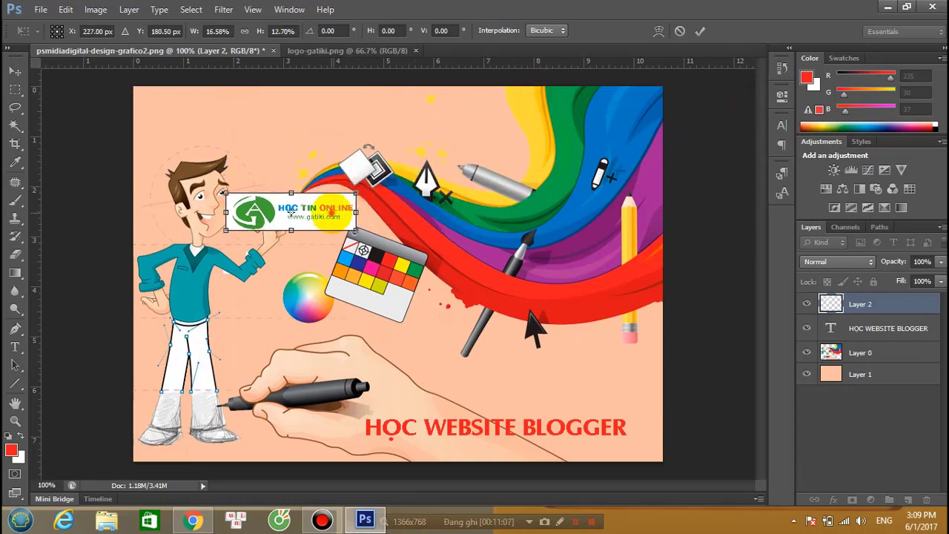
pyautogui.moveTo(297, 204)
pyautogui.mouseDown()
pyautogui.moveTo(422, 132)
pyautogui.moveTo(431, 116)
pyautogui.mouseUp()
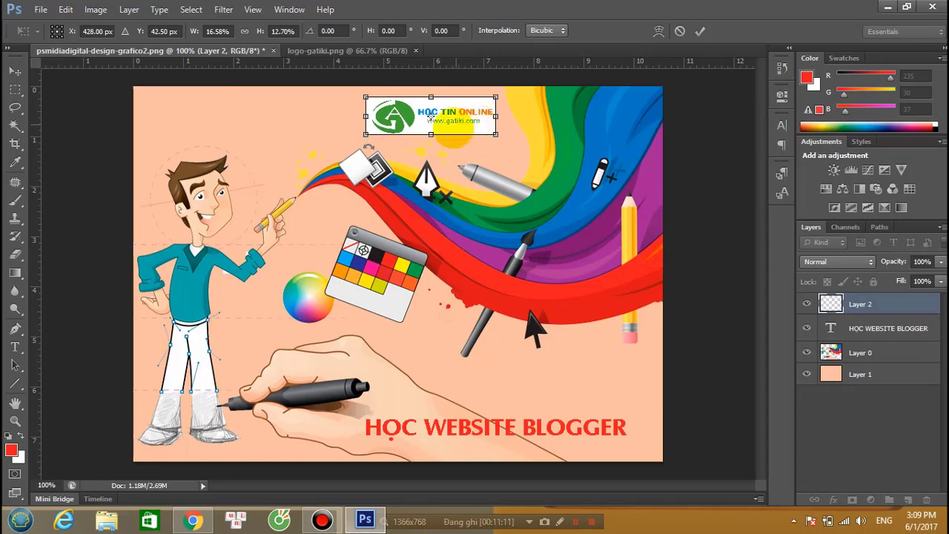
pyautogui.moveTo(431, 136); pyautogui.dragTo(431, 141)
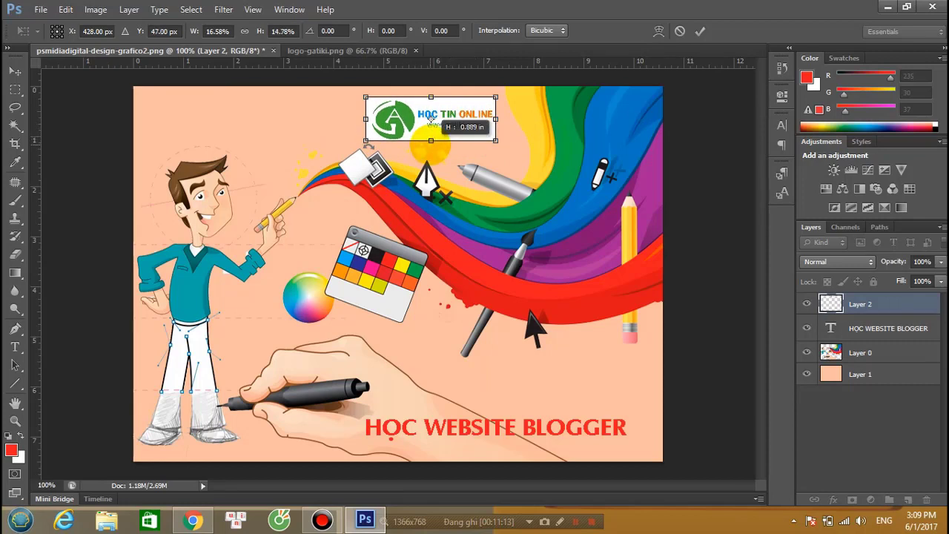
pyautogui.press('Return')
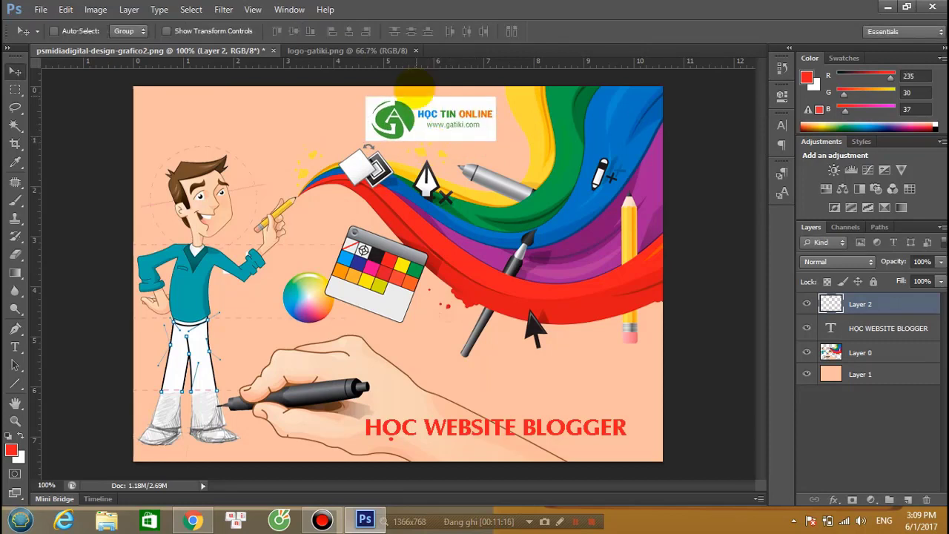
pyautogui.moveTo(421, 79)
pyautogui.mouseDown()
pyautogui.moveTo(552, 343)
pyautogui.moveTo(543, 370)
pyautogui.mouseUp()
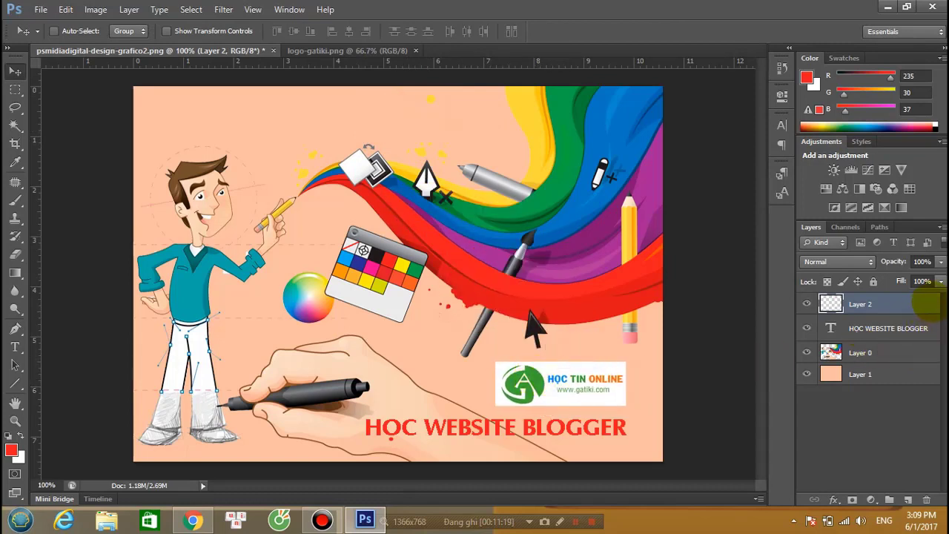
pyautogui.click(898, 278)
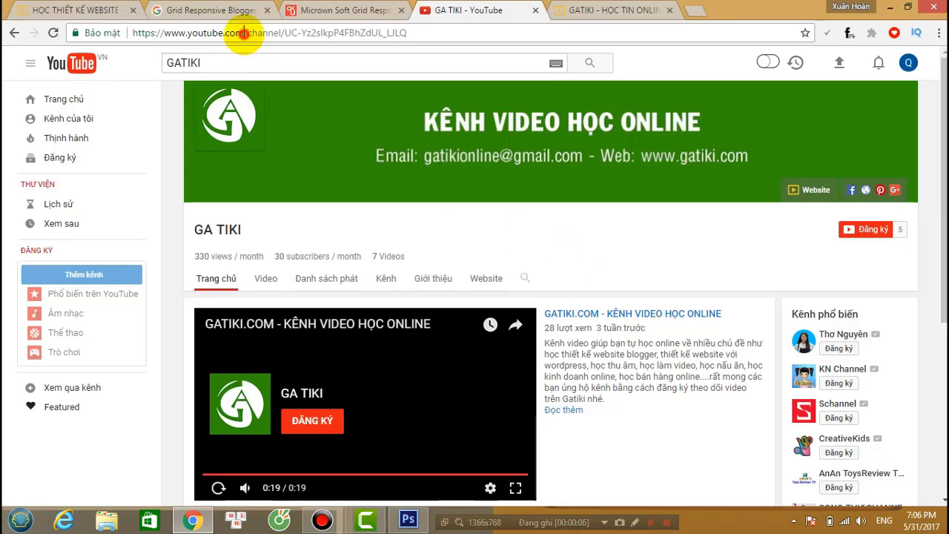
pyautogui.moveTo(244, 32); pyautogui.dragTo(162, 33)
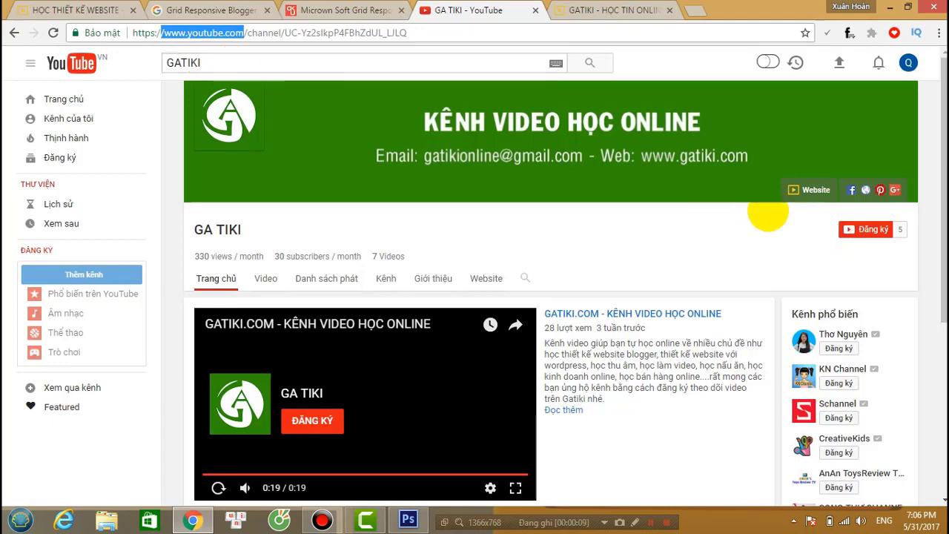
pyautogui.click(608, 10)
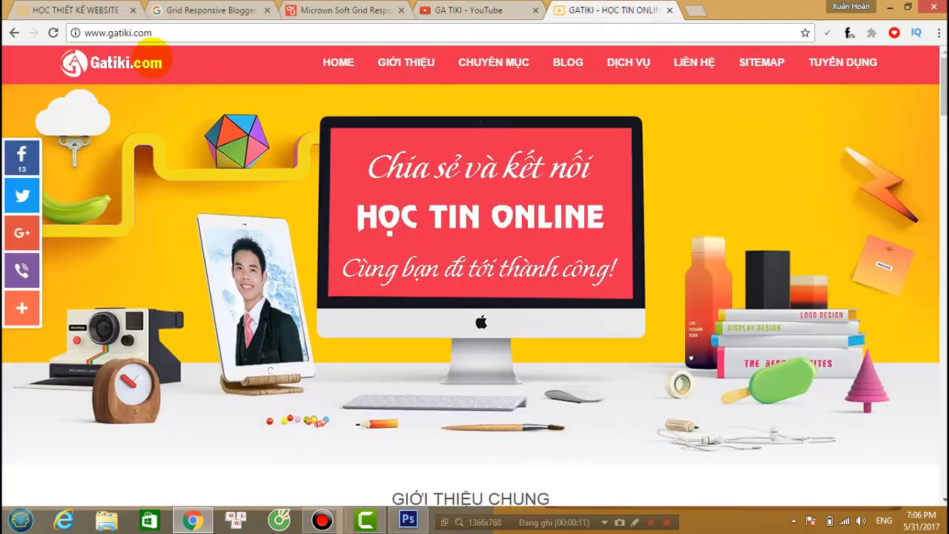
pyautogui.click(457, 8)
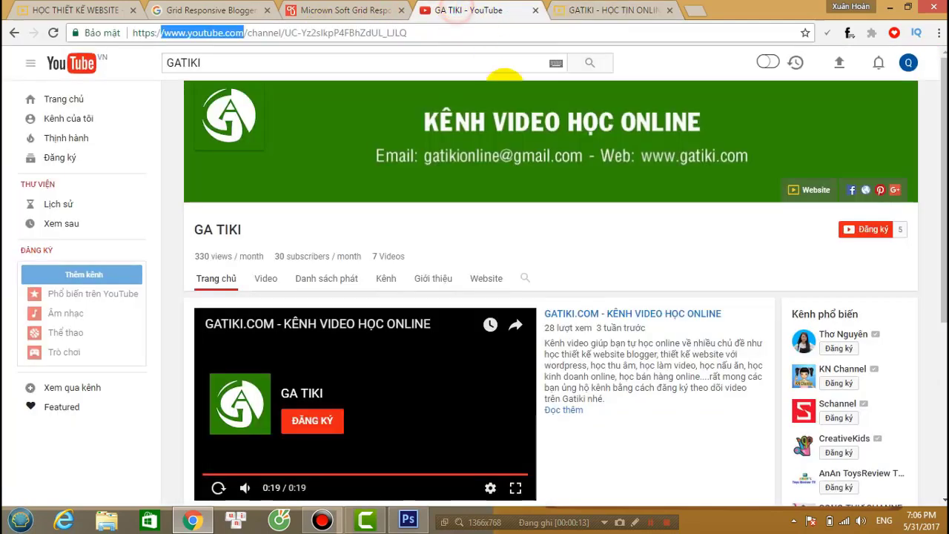